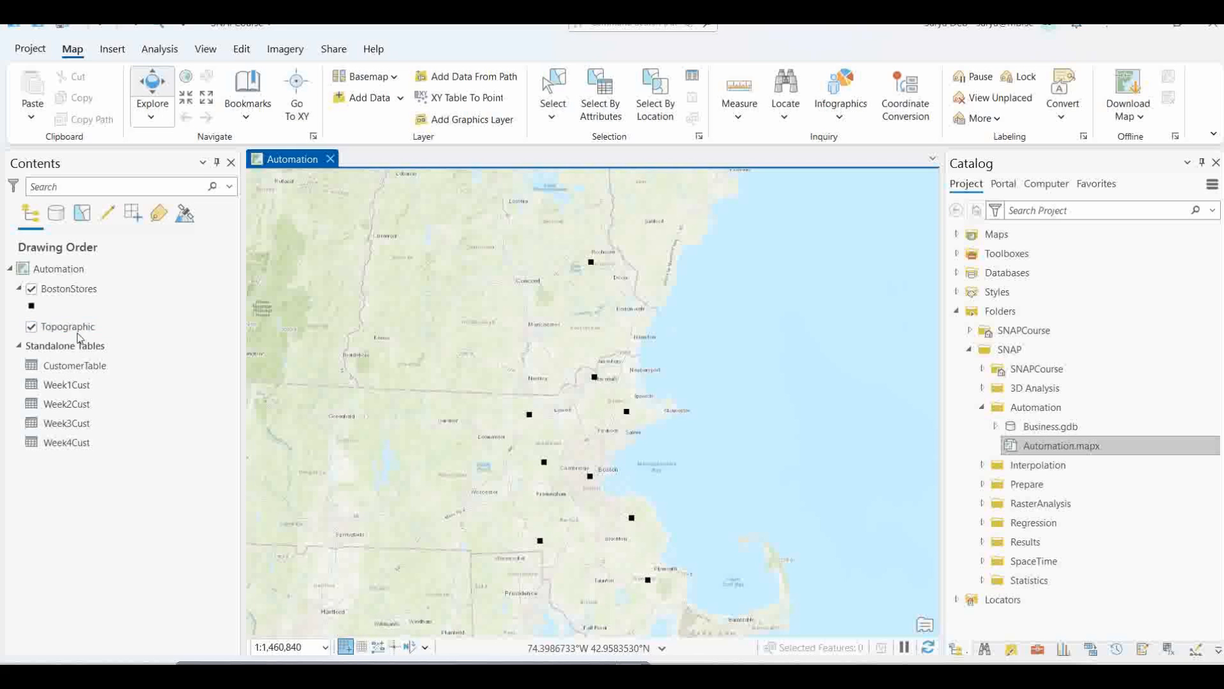
Open the attribute table of CustomerTable, examine its address and coordinate fields, and close it
left_click(83, 329)
right_click(73, 368)
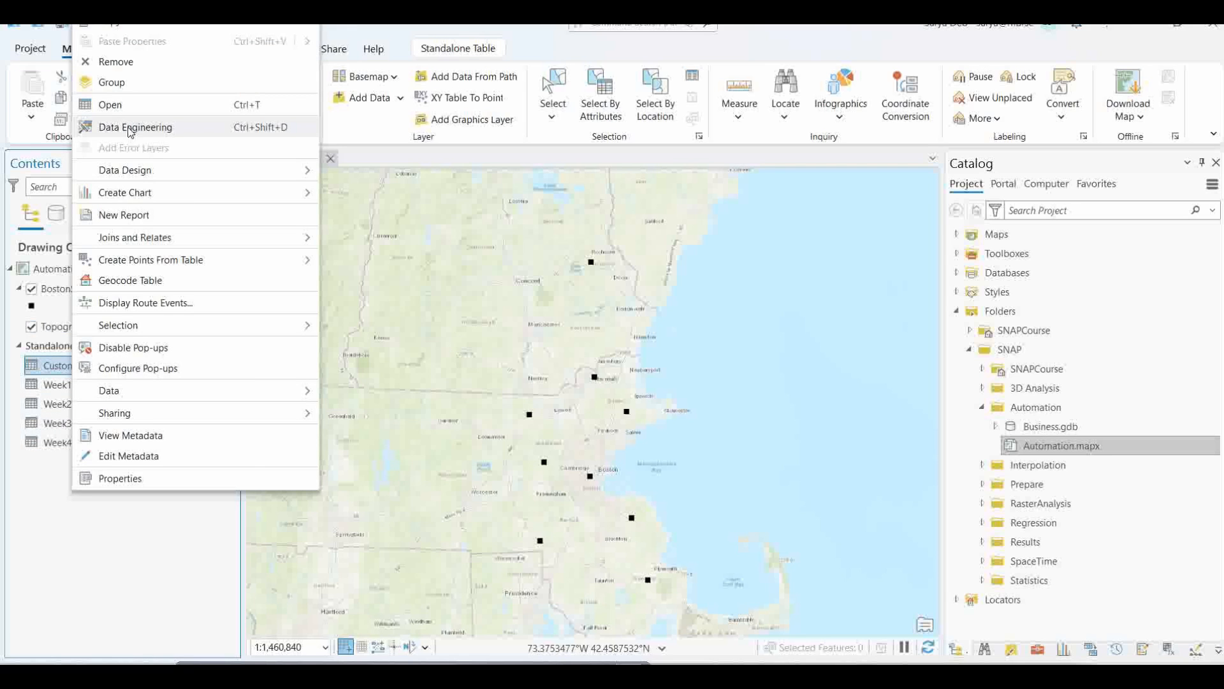
left_click(119, 110)
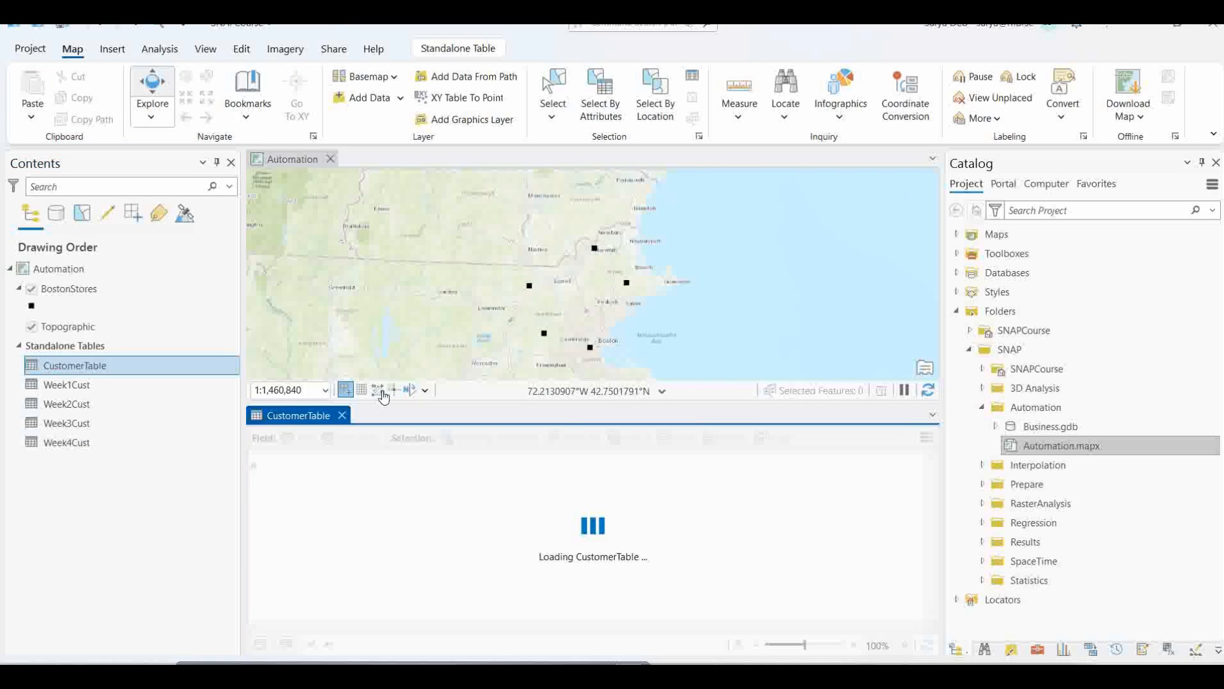
left_click_drag(434, 627, 839, 633)
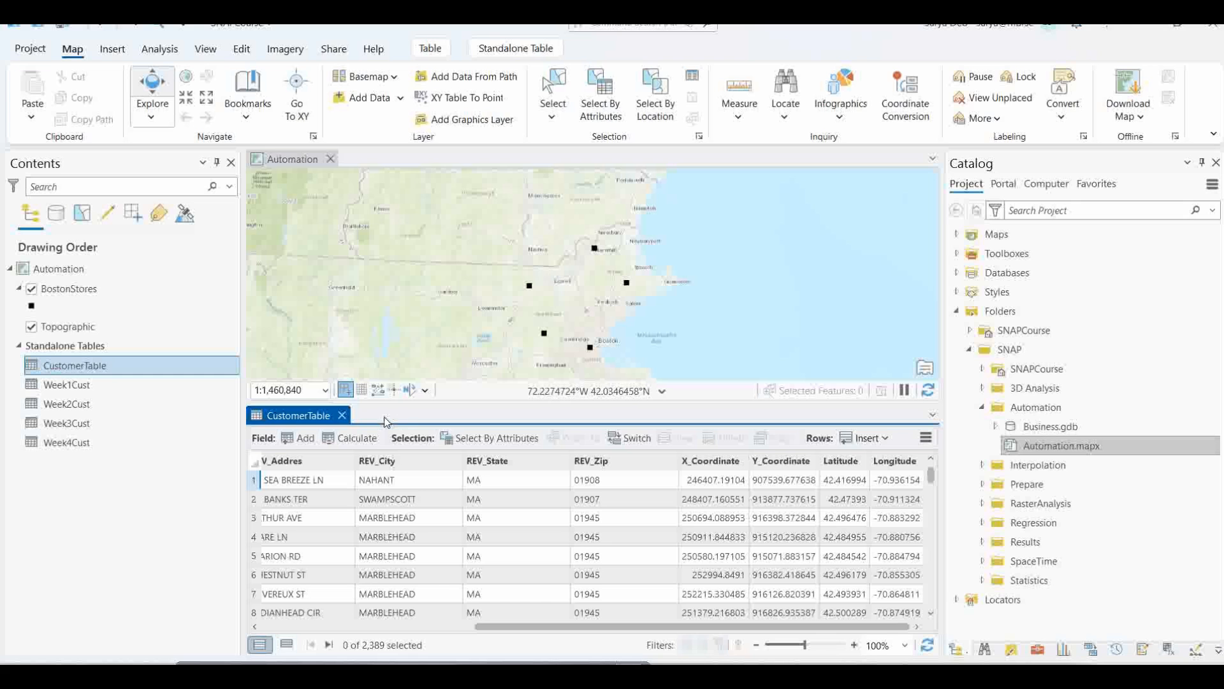
left_click(342, 415)
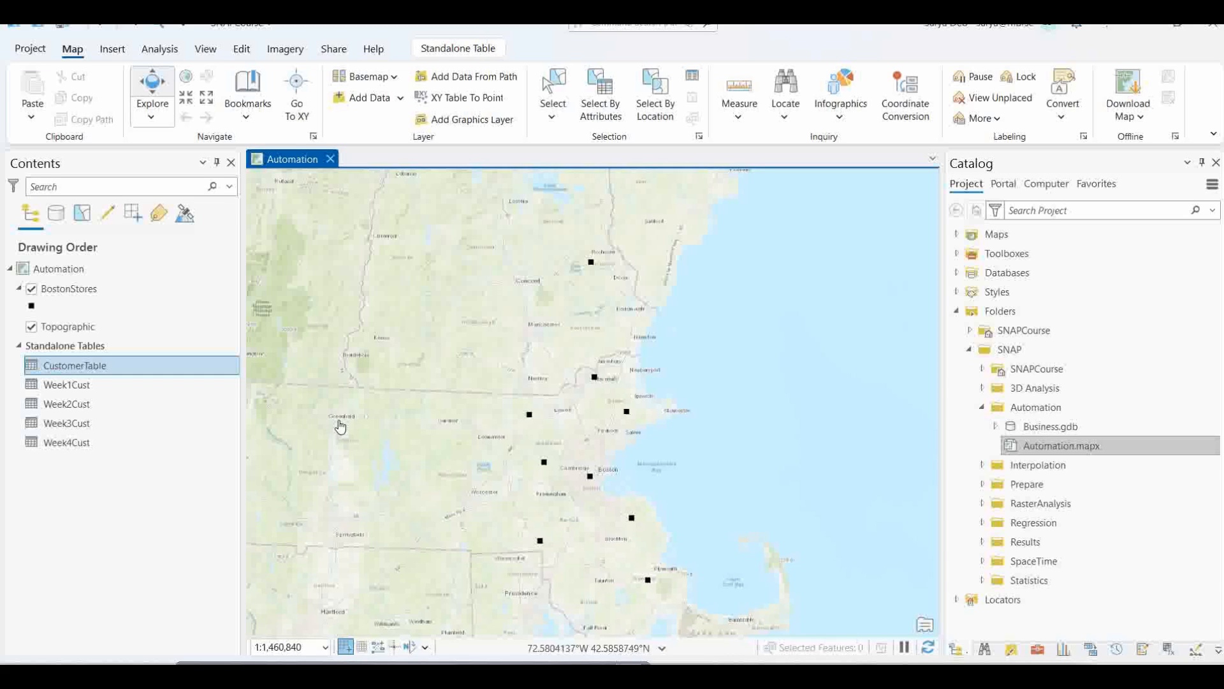
Set the geoprocessing environment's processing extent to the current display extent of the Automation map
left_click(160, 49)
left_click(99, 118)
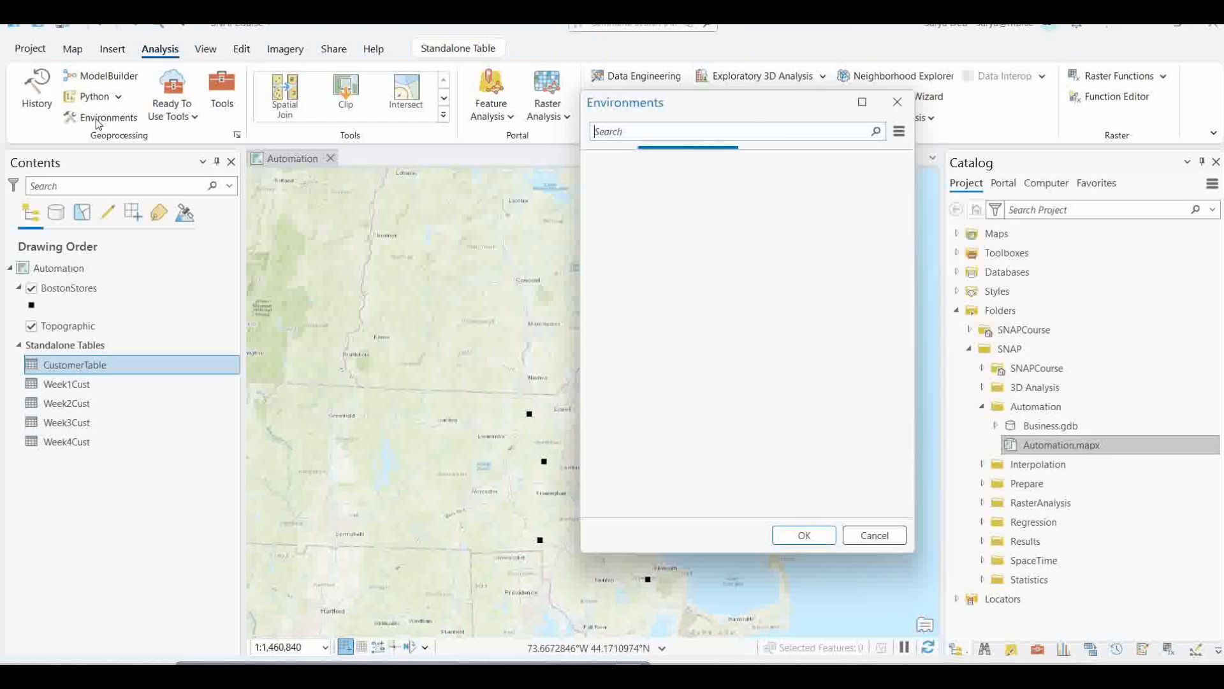
left_click_drag(763, 107, 693, 115)
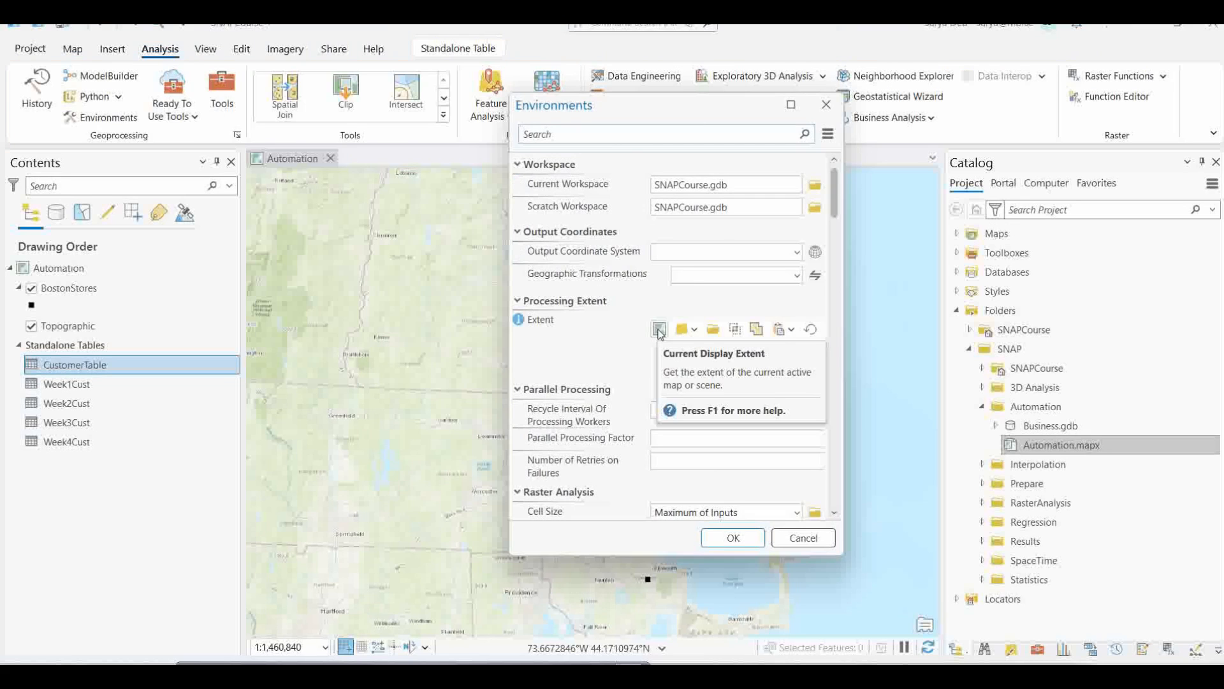
left_click(658, 329)
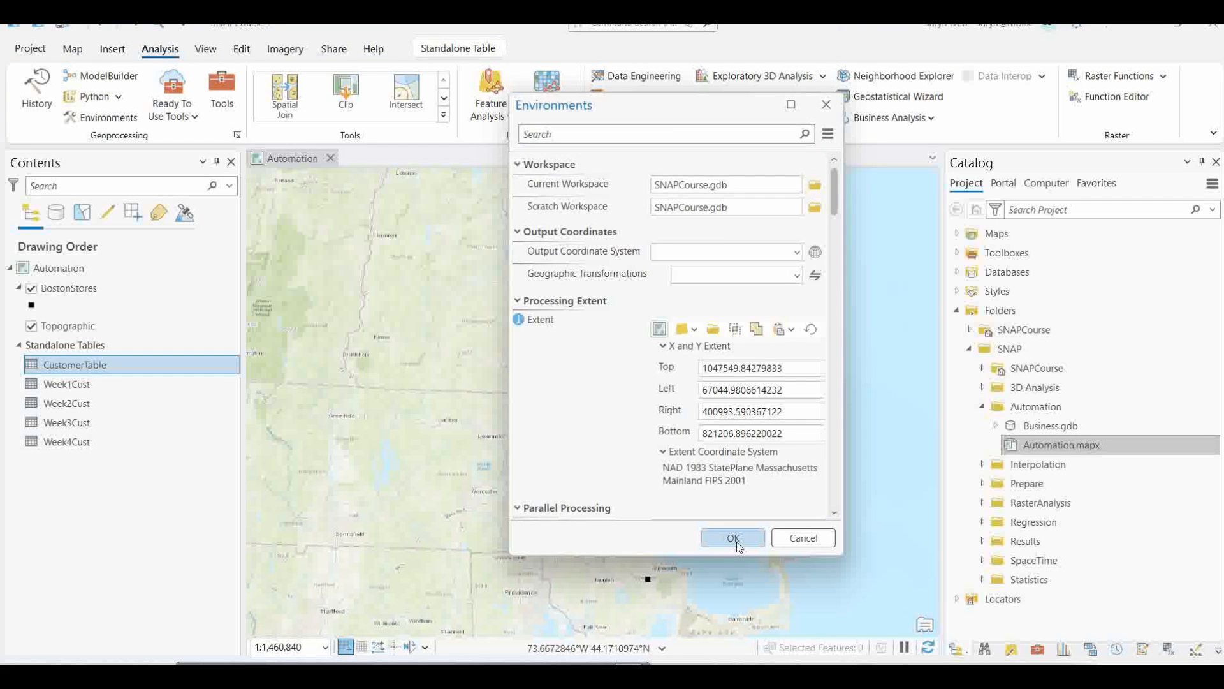
left_click(733, 539)
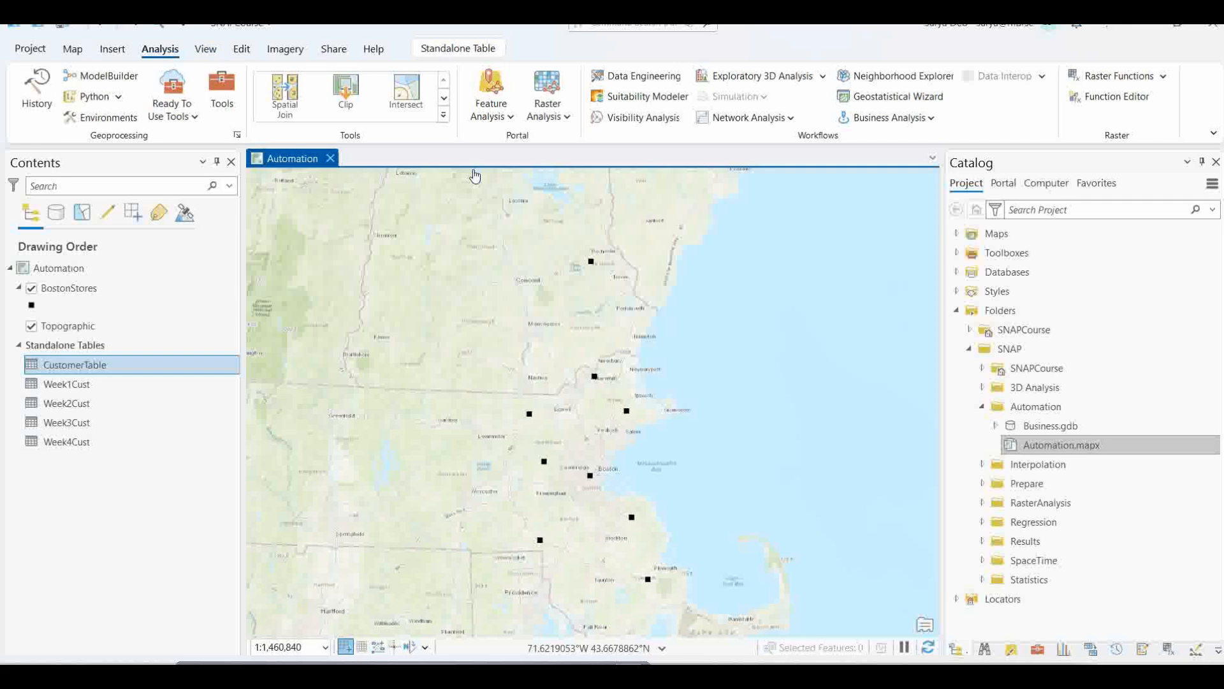
left_click(958, 253)
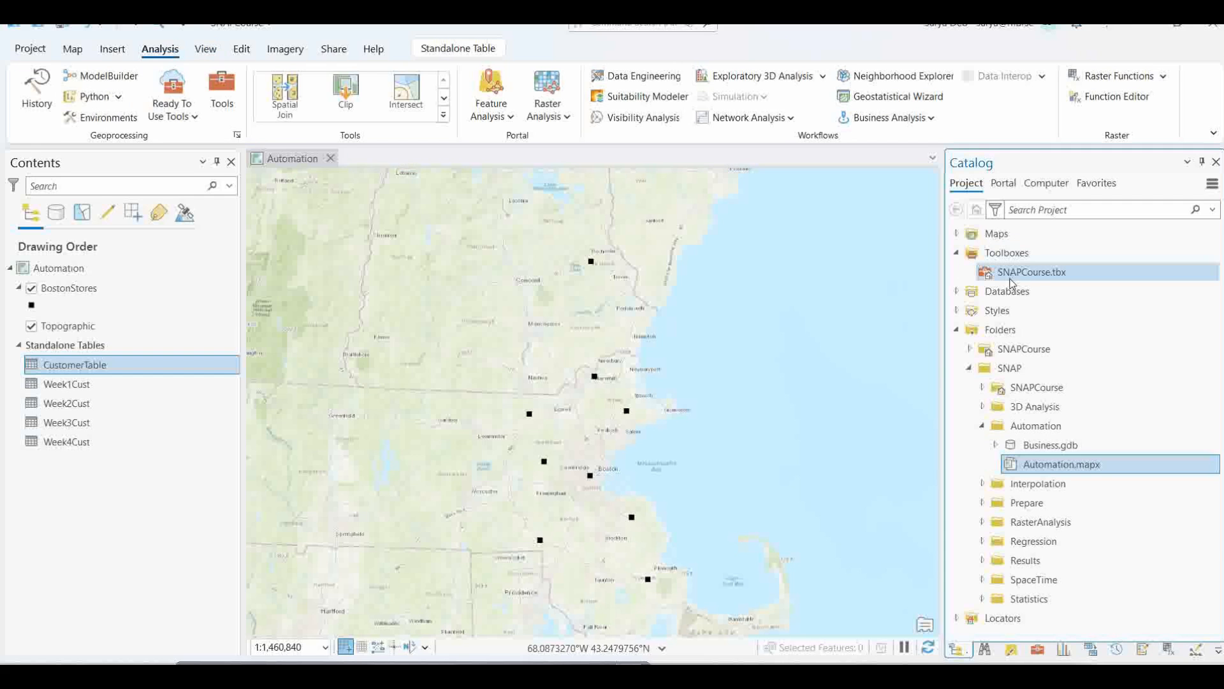
right_click(1048, 282)
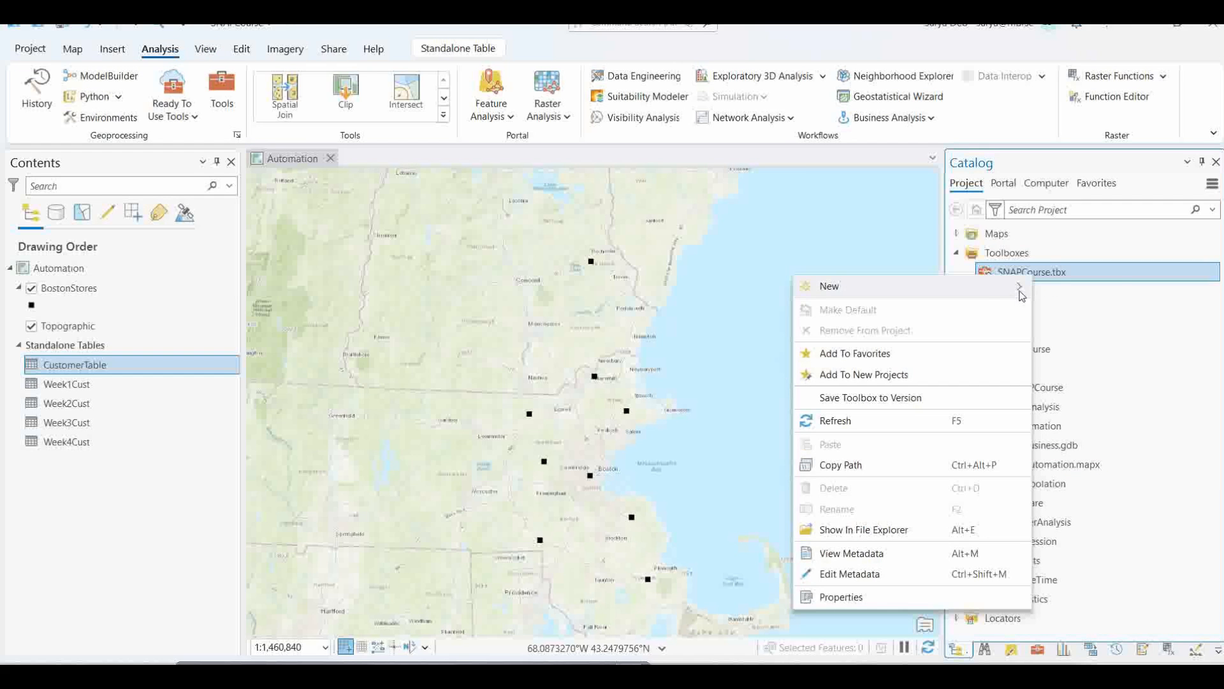
mouse_move(1019, 288)
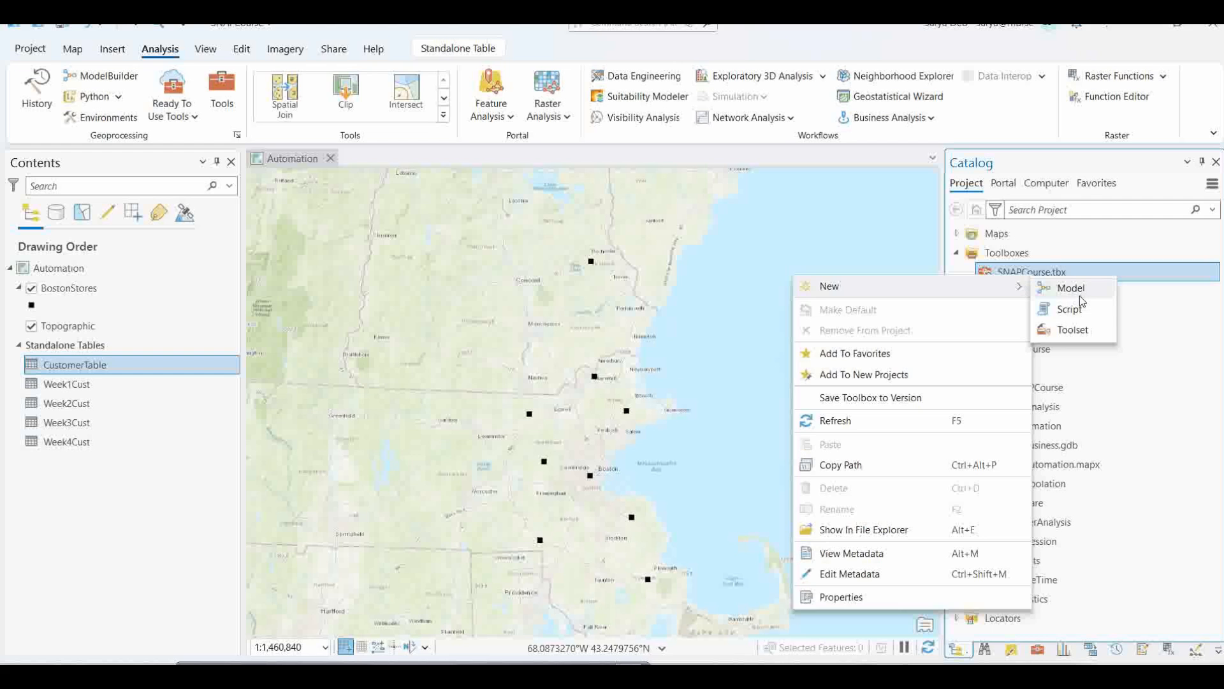
left_click(498, 20)
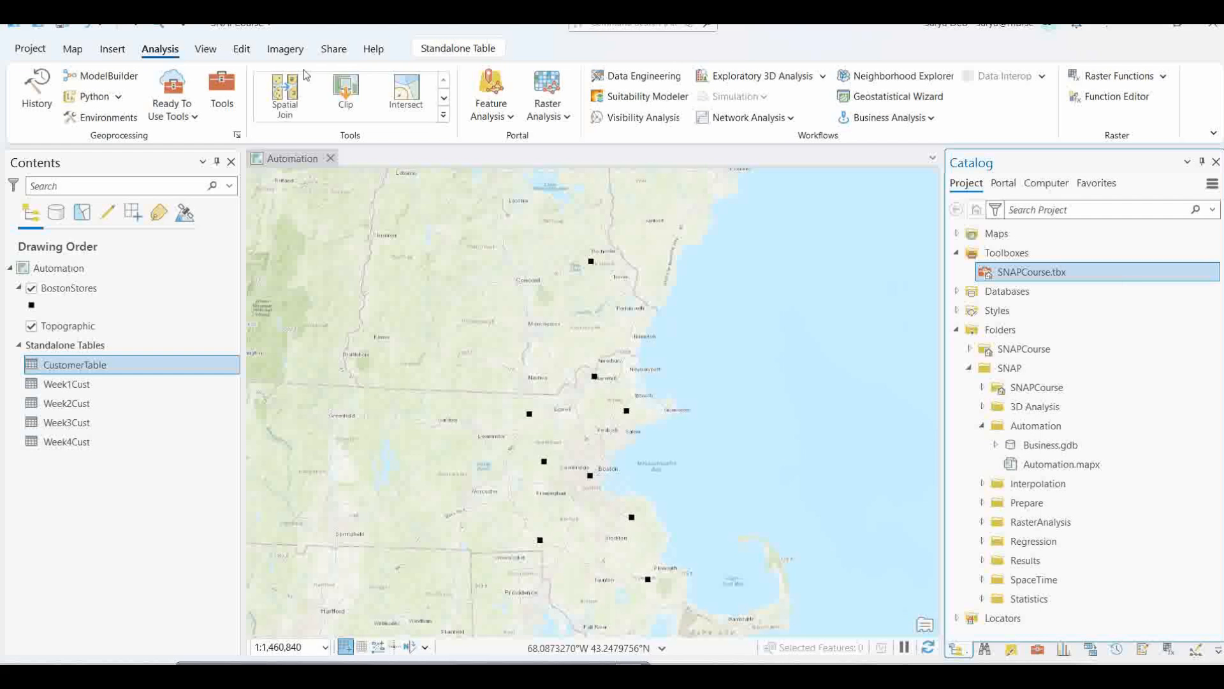
Create a new empty ModelBuilder model in the project's SNAPCourse.tbx toolbox
left_click(103, 77)
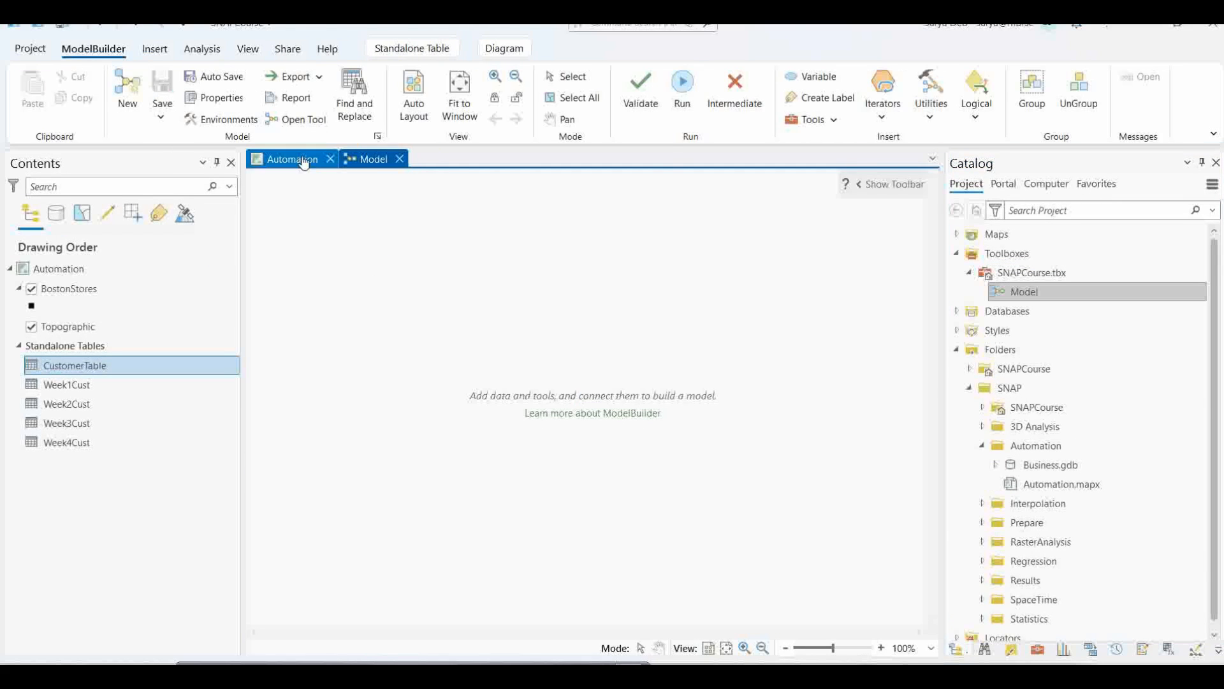
left_click(303, 159)
left_click(380, 163)
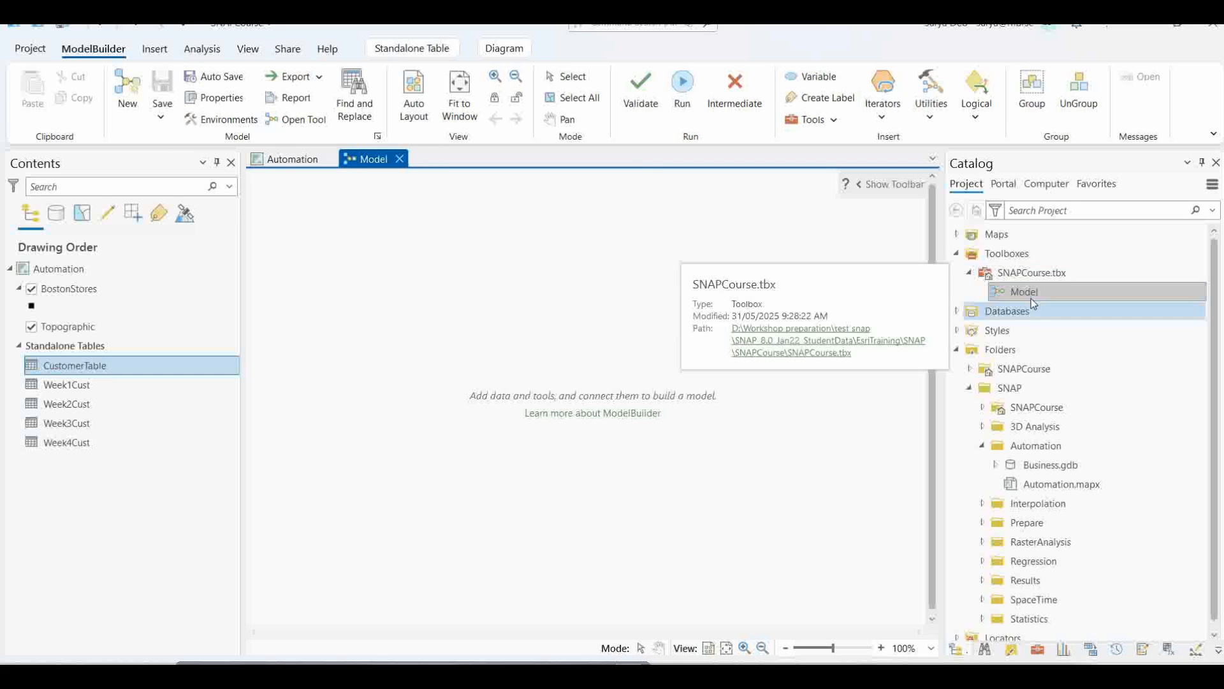
Set the new model's name to CustomersAndStoreAnalysis in its tool properties
left_click(215, 99)
left_click_drag(622, 211, 568, 216)
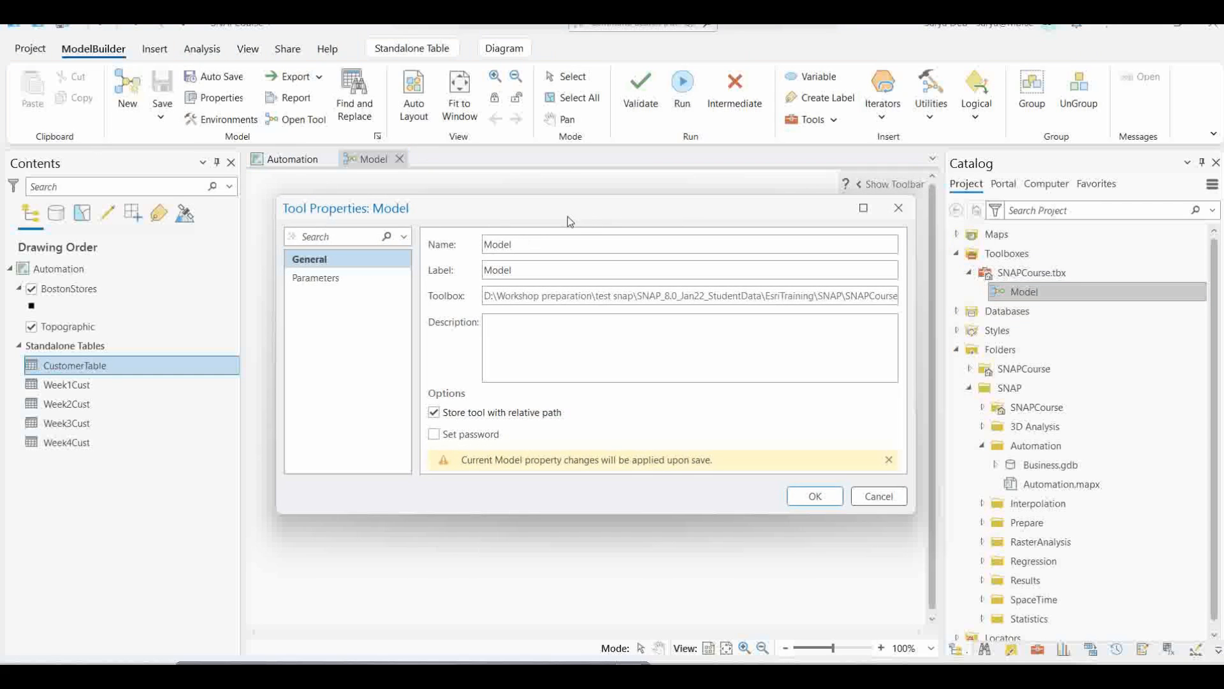
left_click_drag(514, 246, 442, 253)
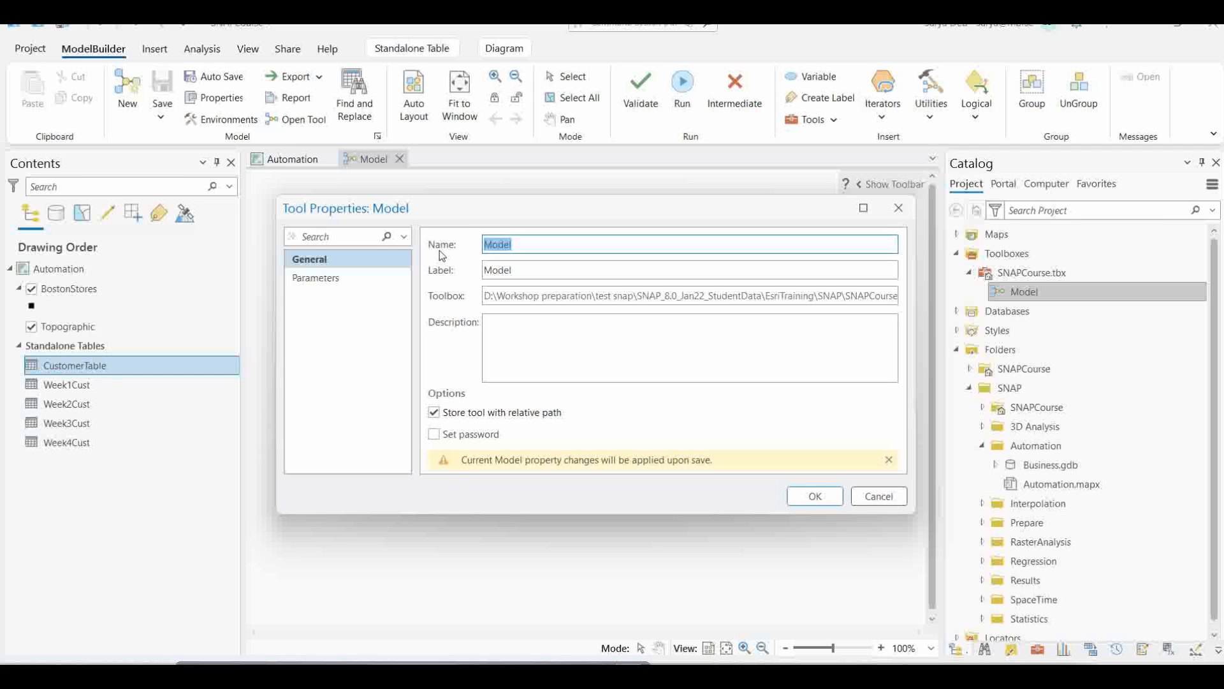
type("CustomersAndStoreA")
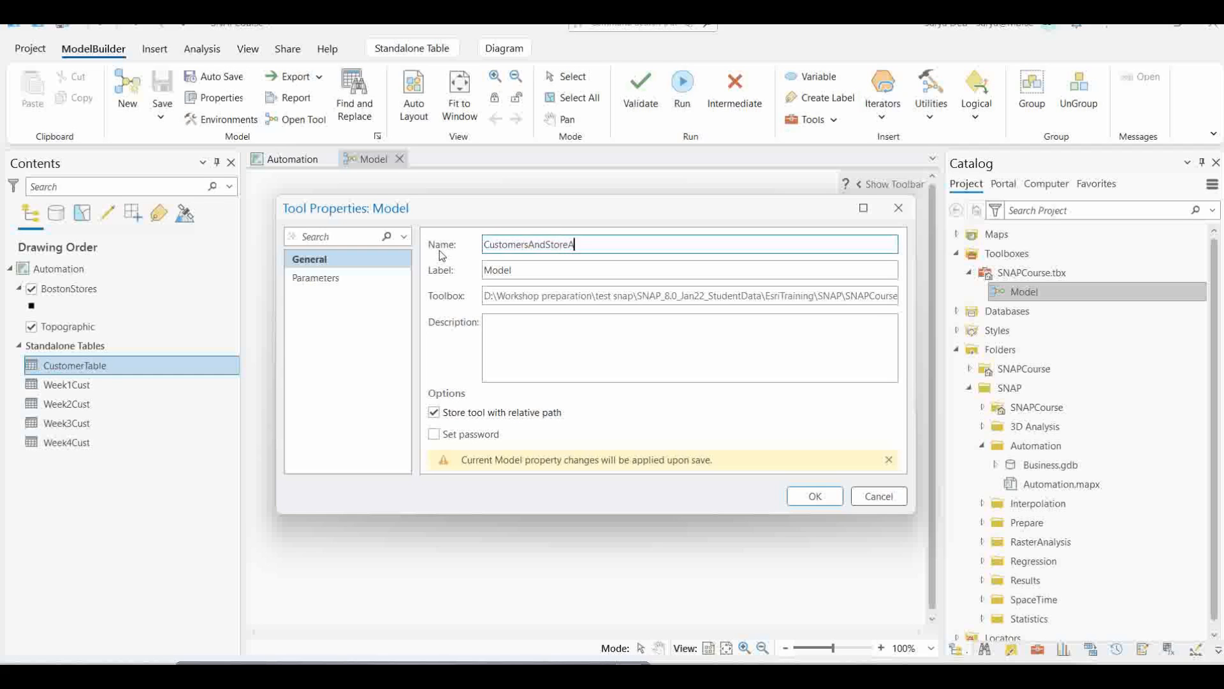
type("nalysis")
Set the model's label to "Customers And Store Analysis" by reusing its name with spaces added, and save the model
left_click_drag(604, 245, 428, 250)
key("ctrl+c")
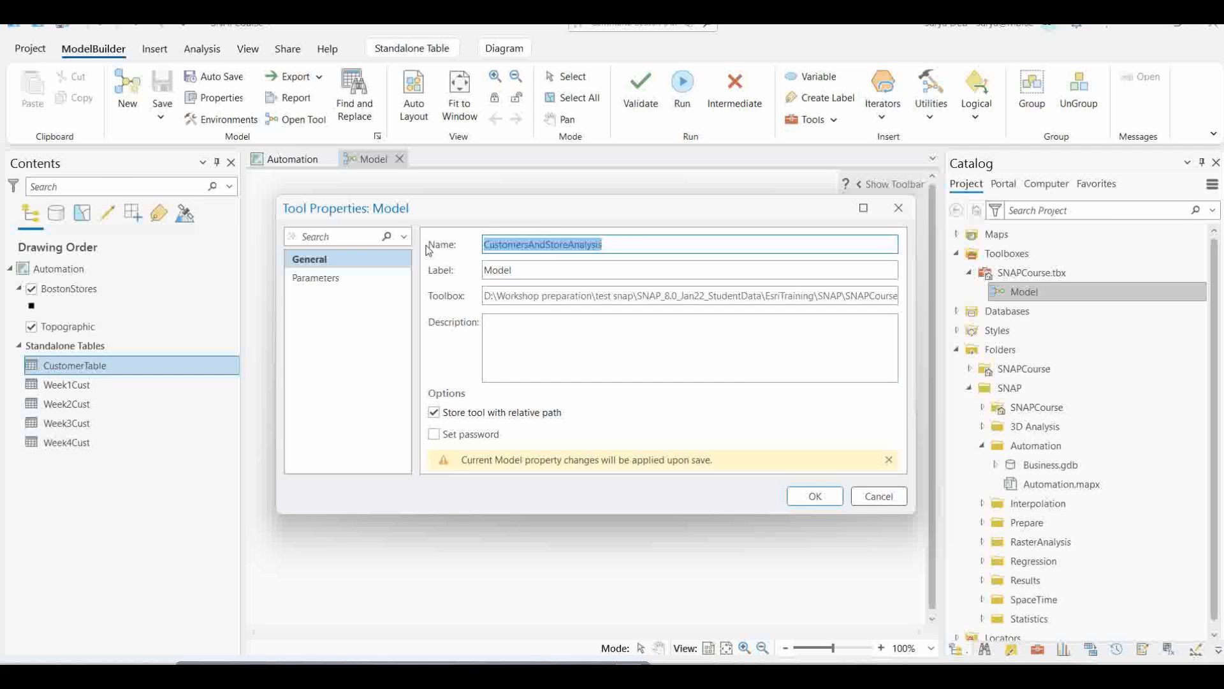
left_click_drag(514, 270, 398, 273)
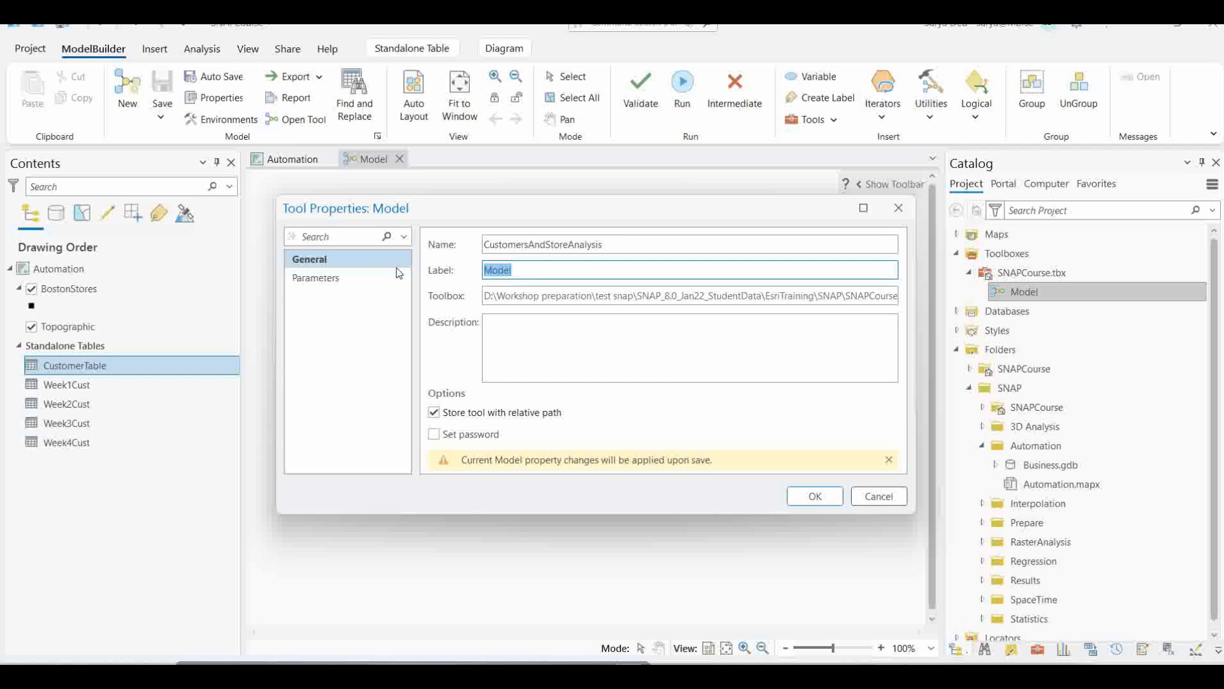
key("ctrl+v")
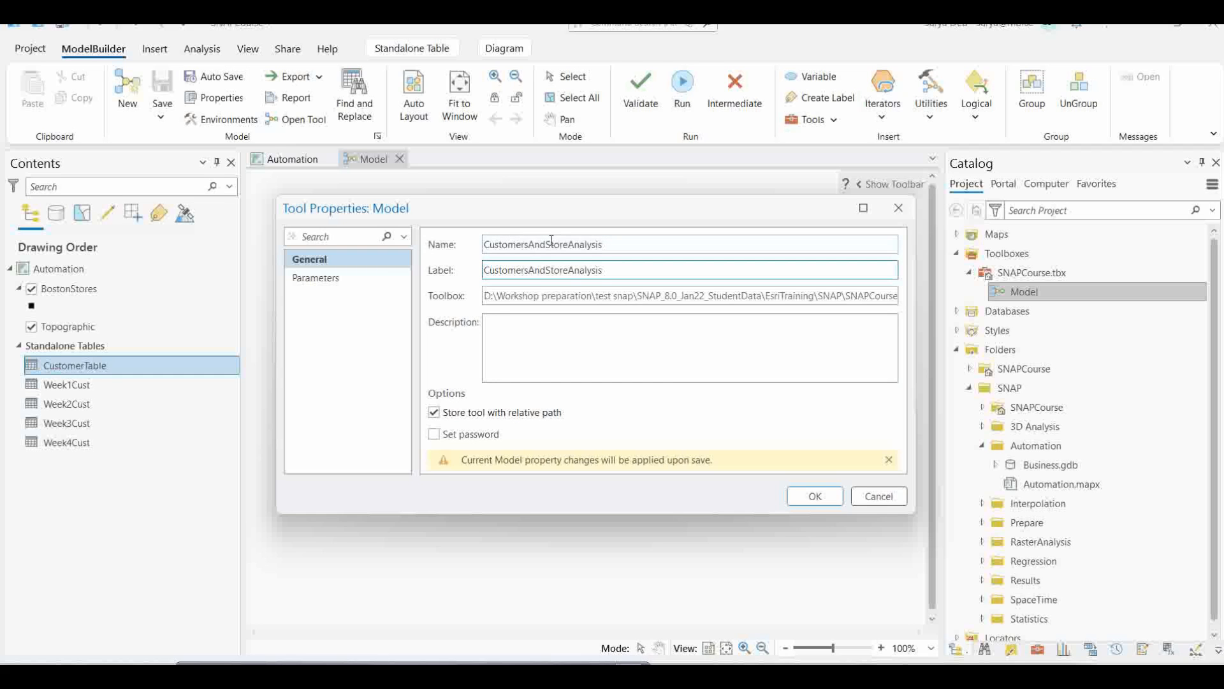
left_click(531, 273)
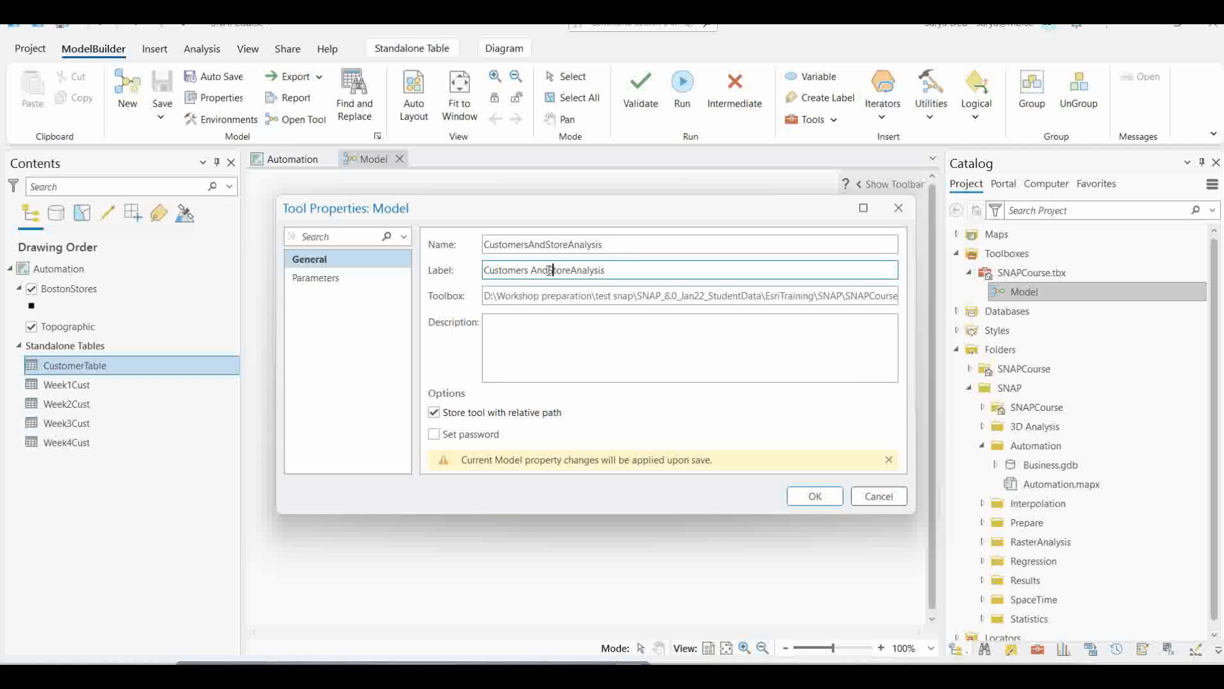
left_click(550, 273)
left_click(572, 269)
left_click(815, 498)
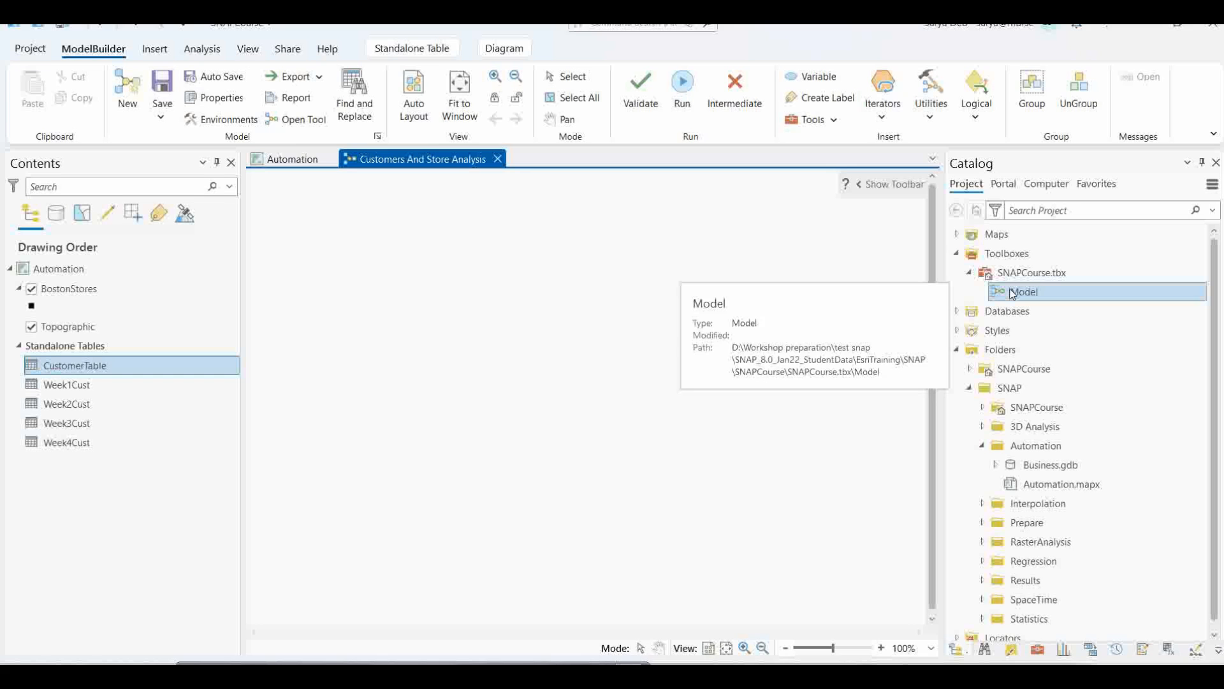
left_click(145, 108)
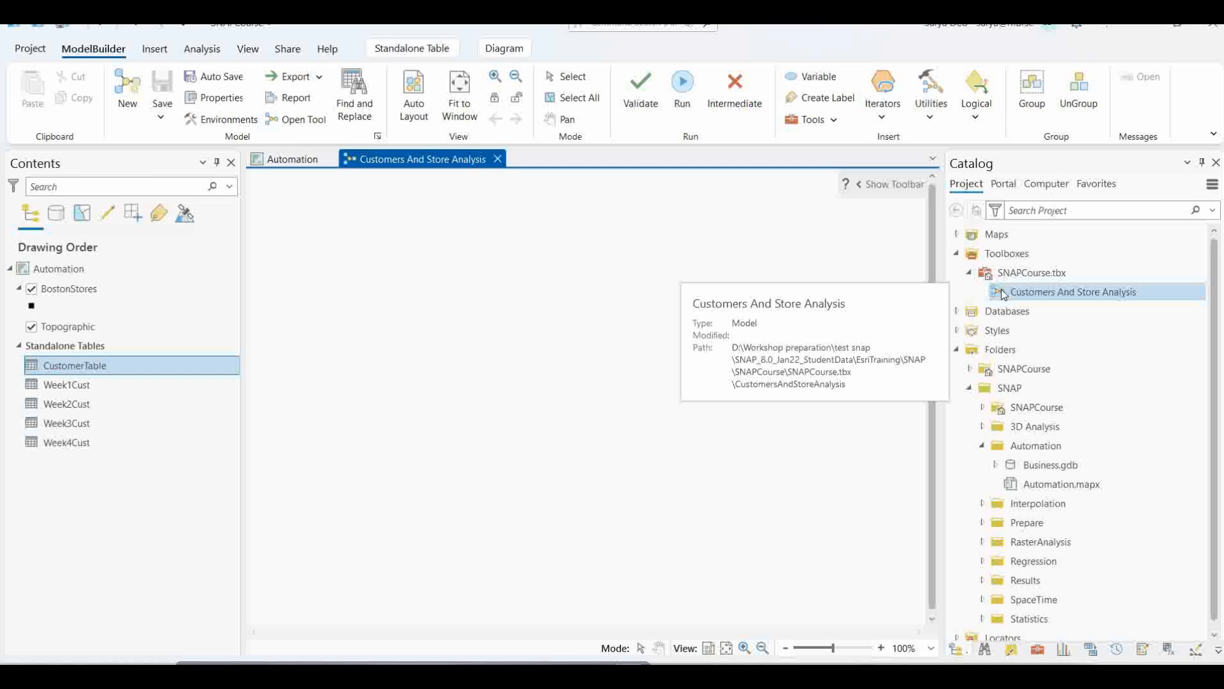
right_click(1050, 300)
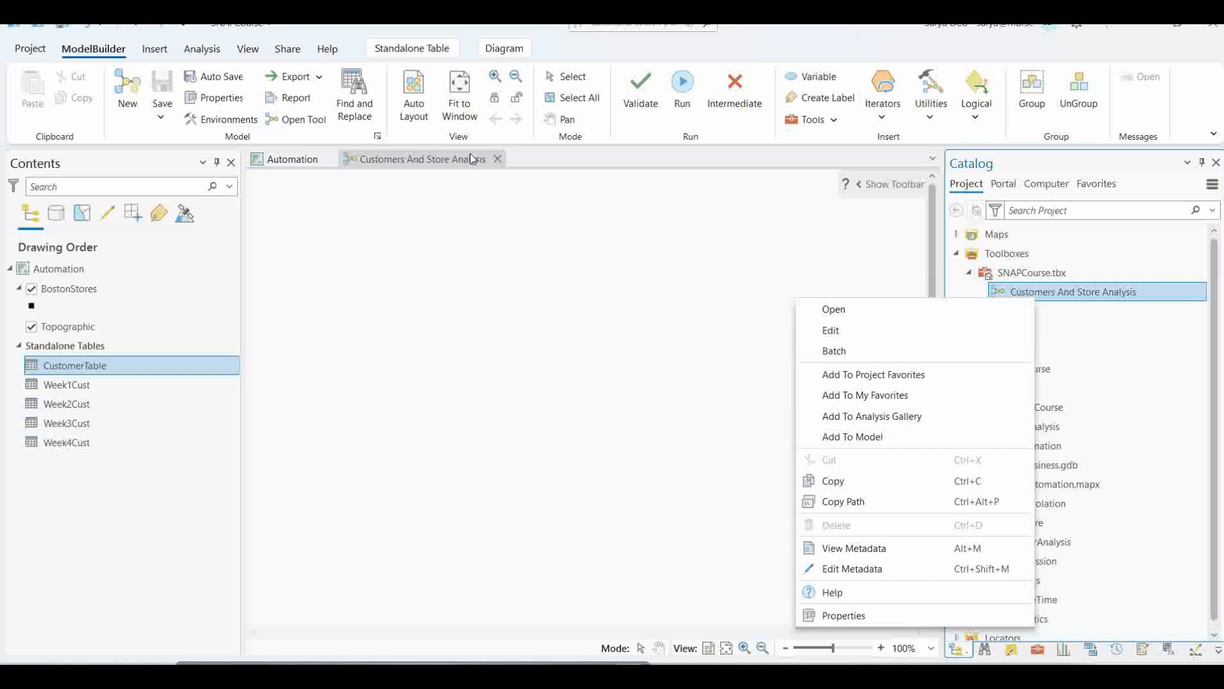
left_click(833, 44)
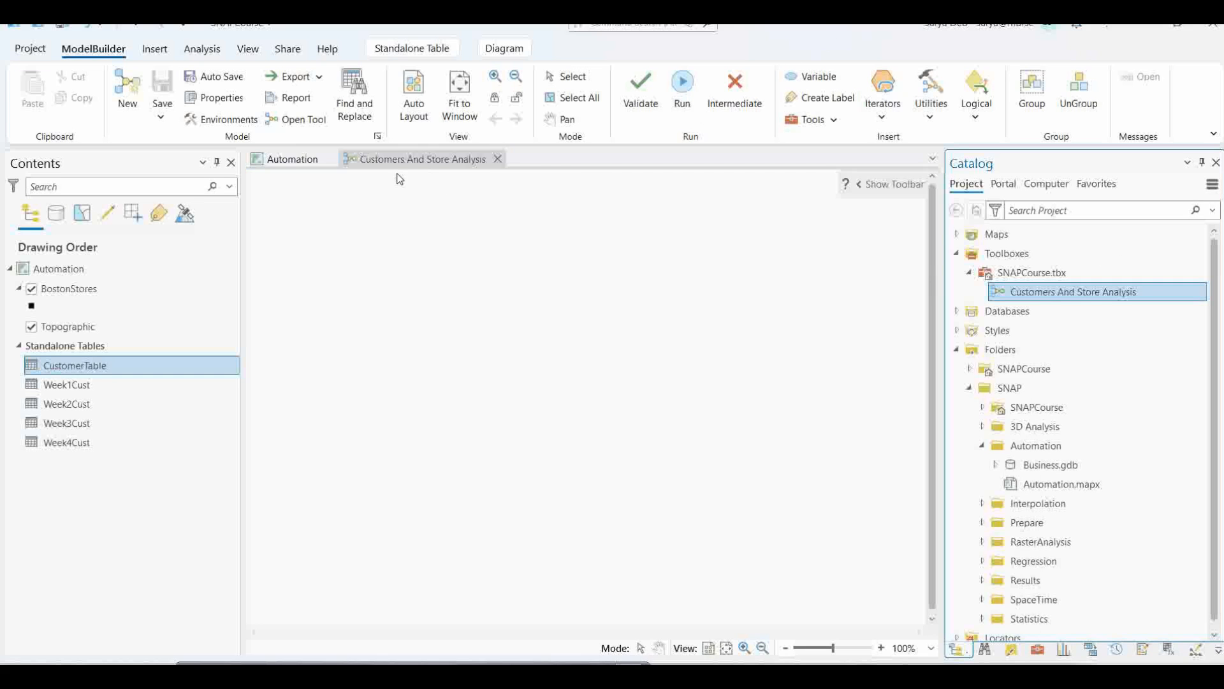
left_click(426, 163)
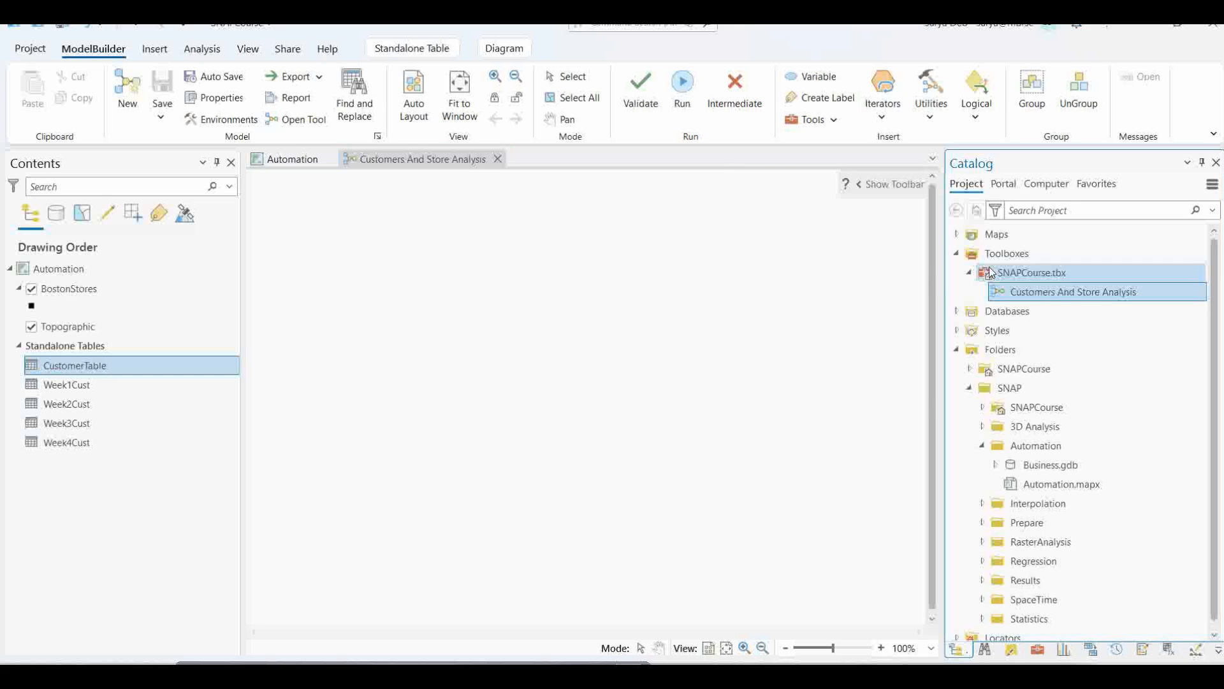
right_click(1033, 298)
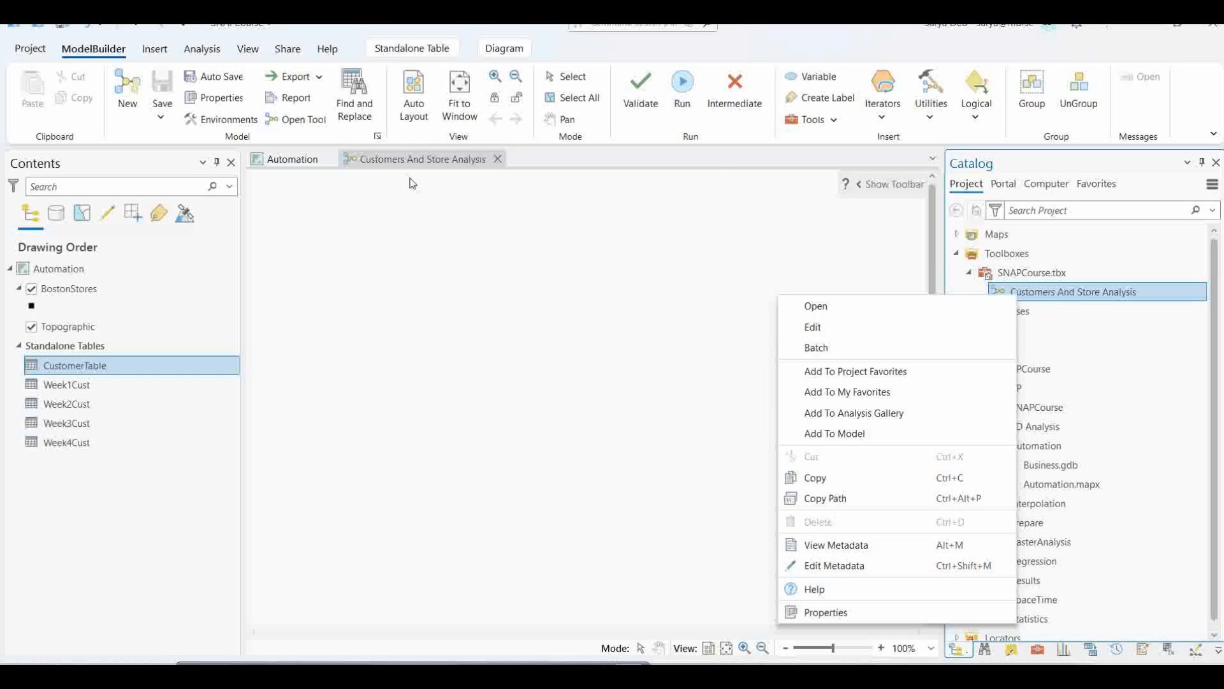
left_click(406, 23)
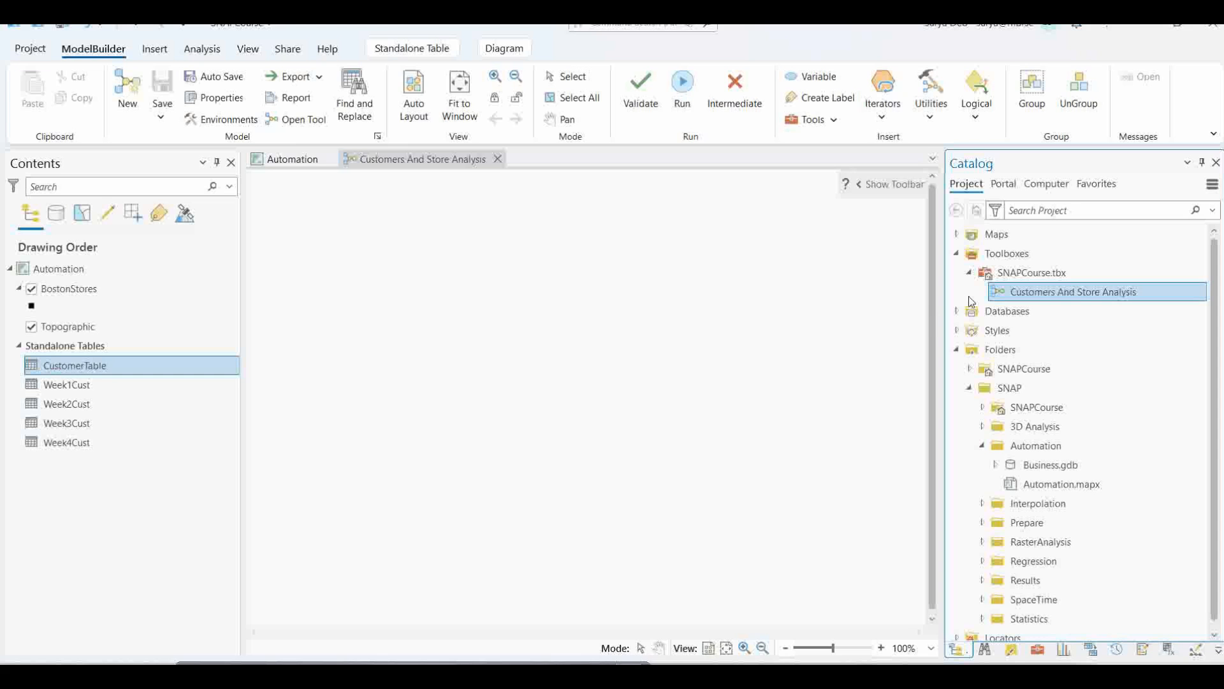
left_click(480, 159)
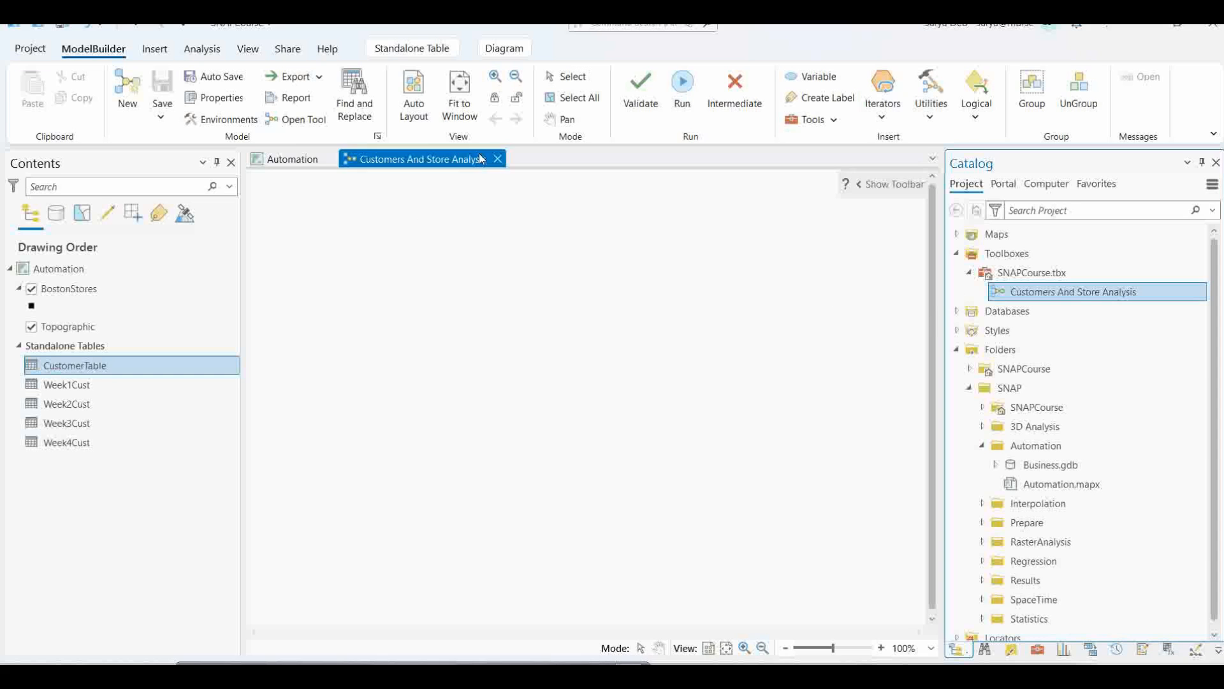
Open the Customers And Store Analysis model's metadata for editing and enter the tags "desire lines, stores, customers"
right_click(1056, 293)
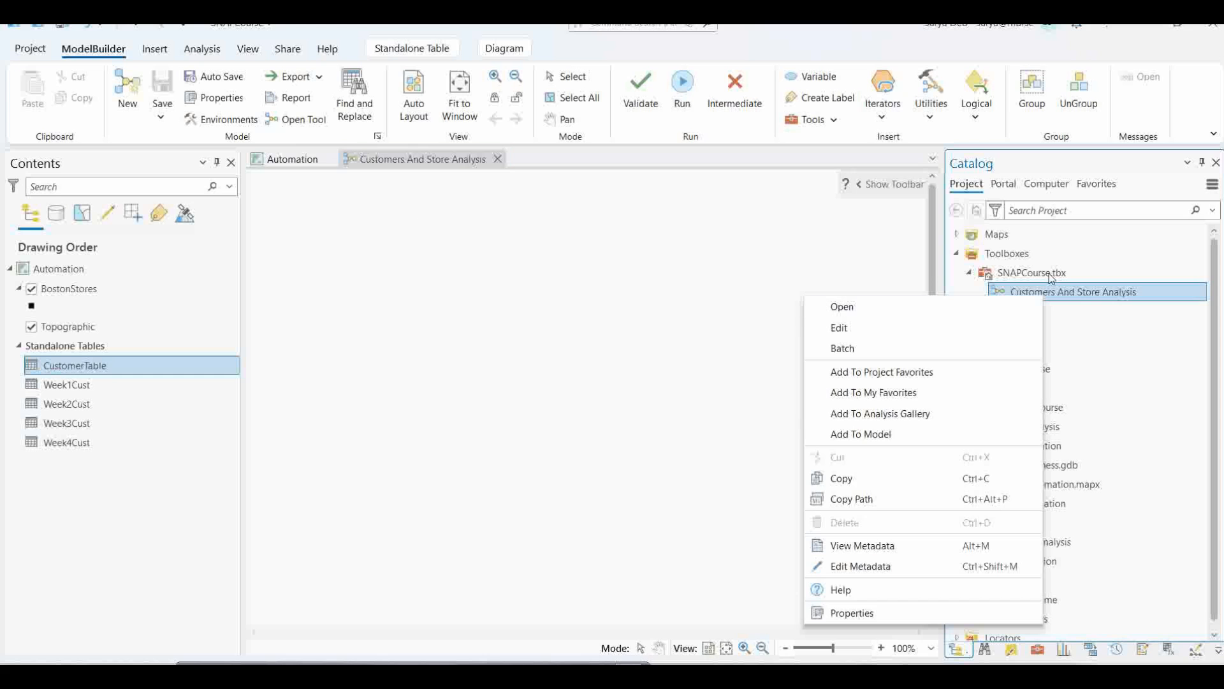
left_click(870, 573)
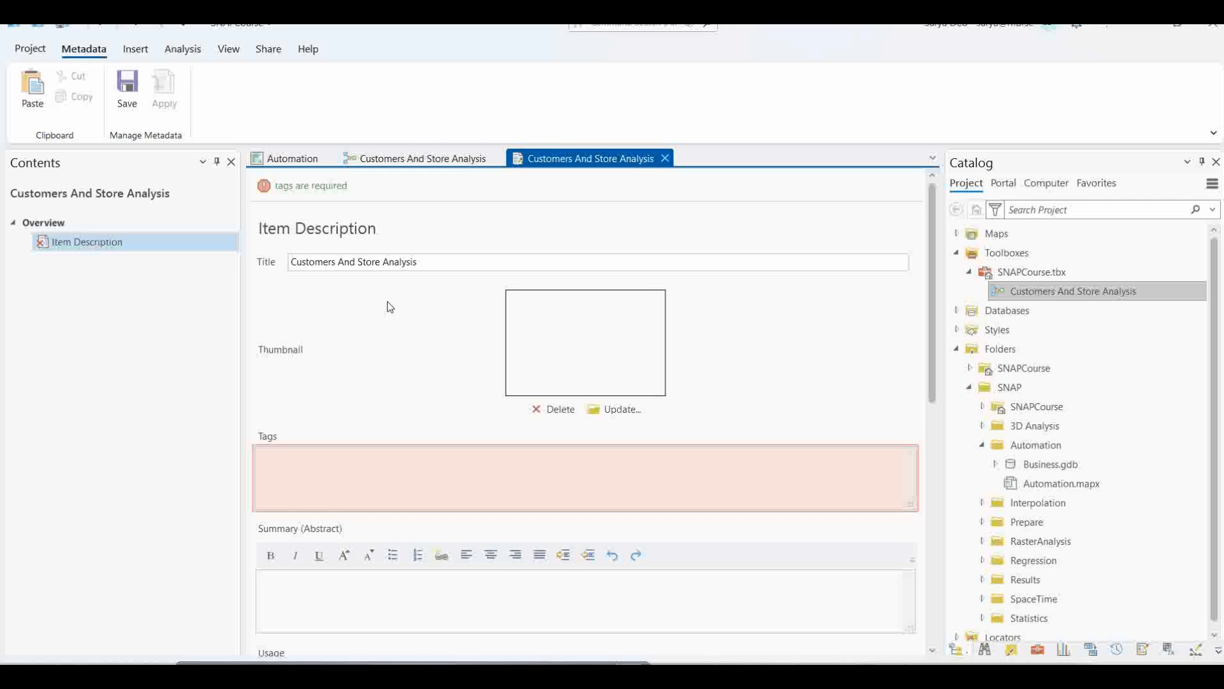
left_click(310, 459)
left_click(309, 460)
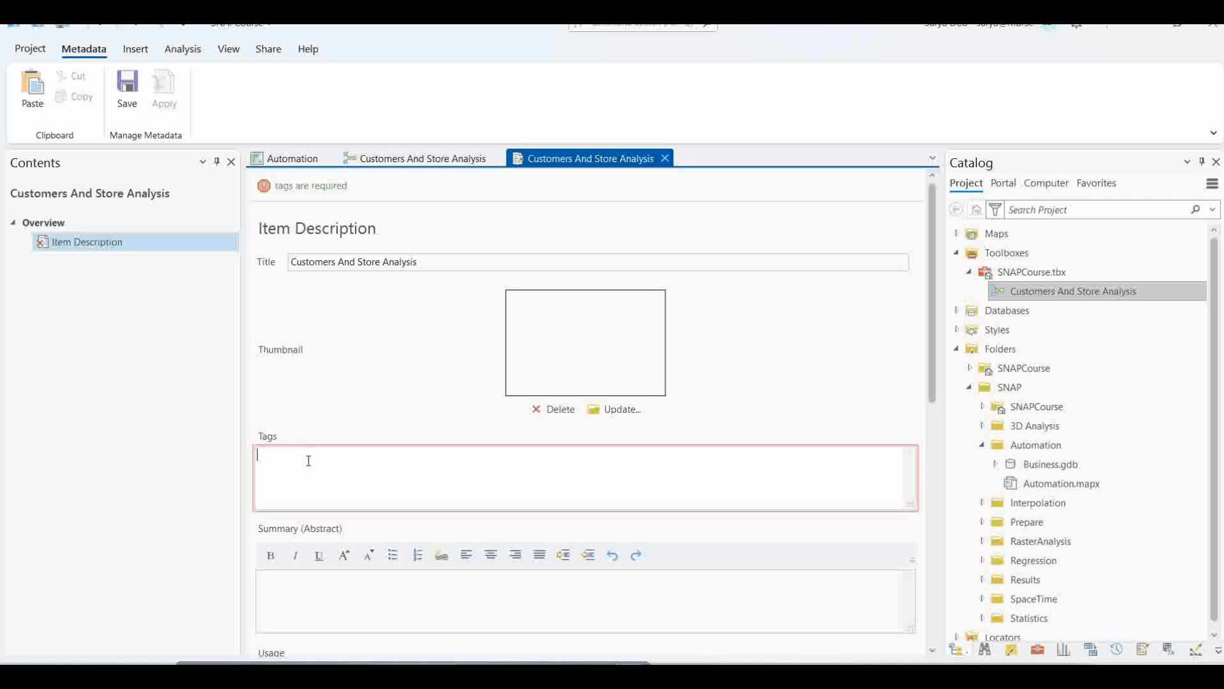
type("desire")
key("Return")
type(",")
key("BackSpace")
type("lines,stores, customers")
left_click(307, 455)
type(",")
left_click(414, 452)
Enter the metadata summary "This model automats the workflow" and save the metadata
left_click(304, 574)
type("T")
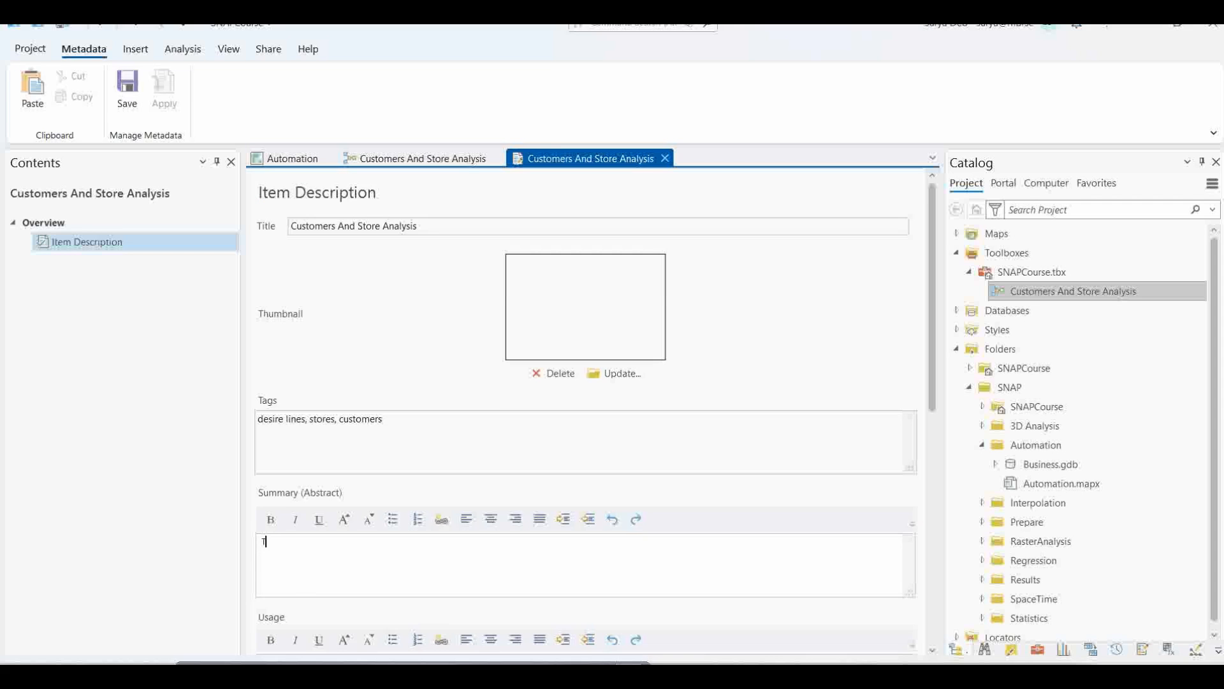
type("his model automets the workflow")
right_click(325, 543)
left_click(381, 346)
scroll(667, 444, "down", 3)
scroll(669, 448, "up", 3)
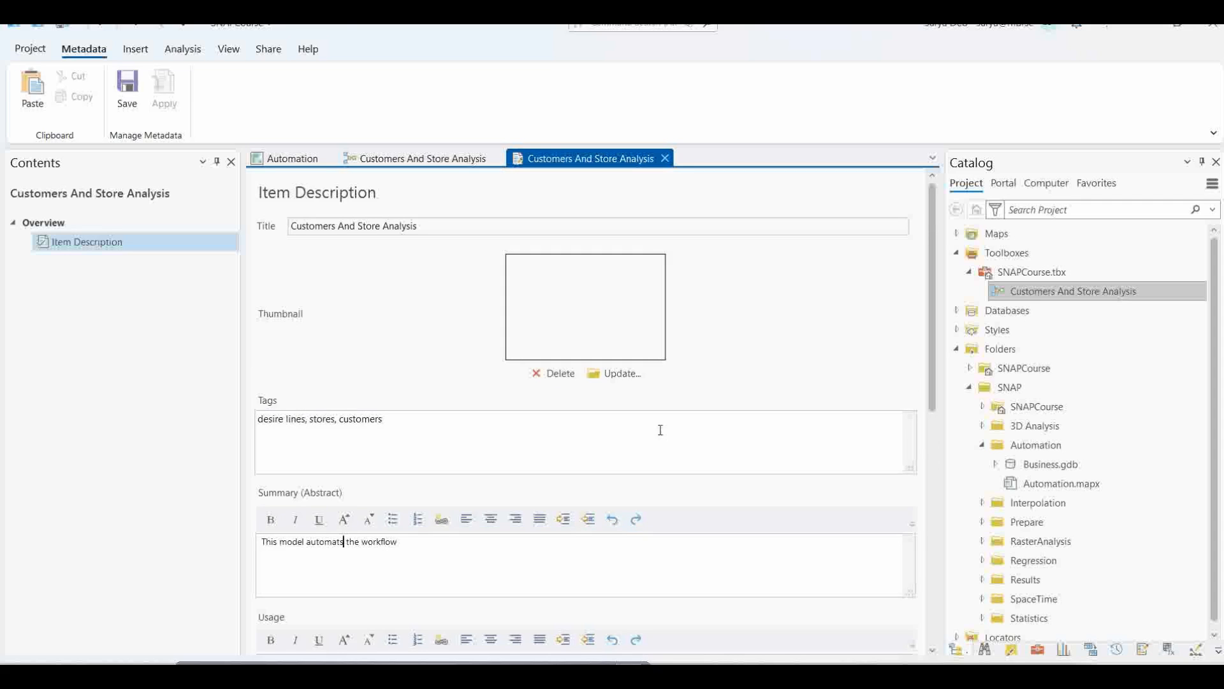
left_click(127, 99)
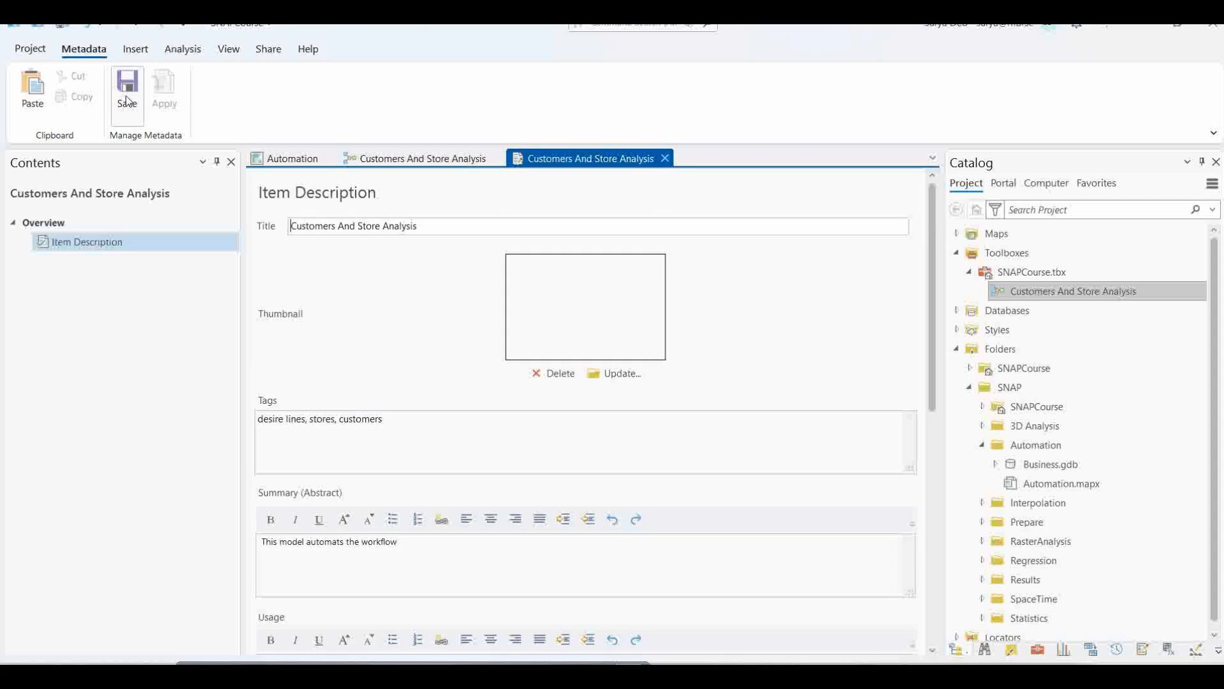
Close the model's metadata view and add the XY Table To Point tool to the empty model canvas
left_click(665, 159)
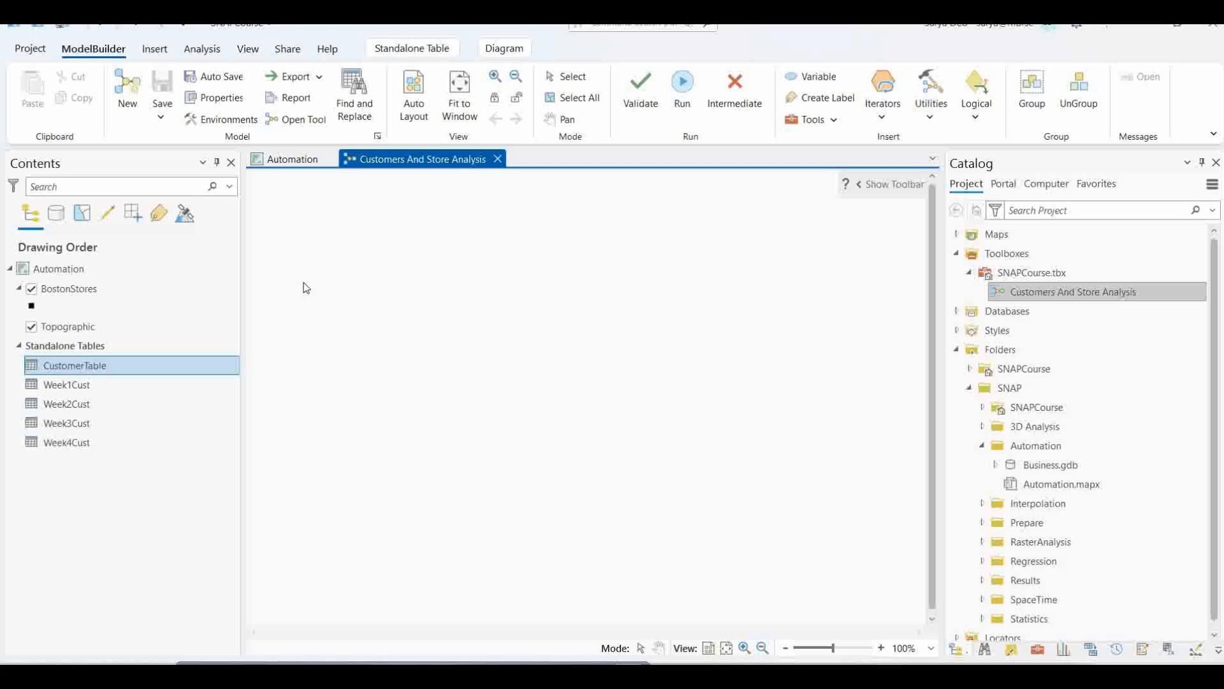
left_click(833, 119)
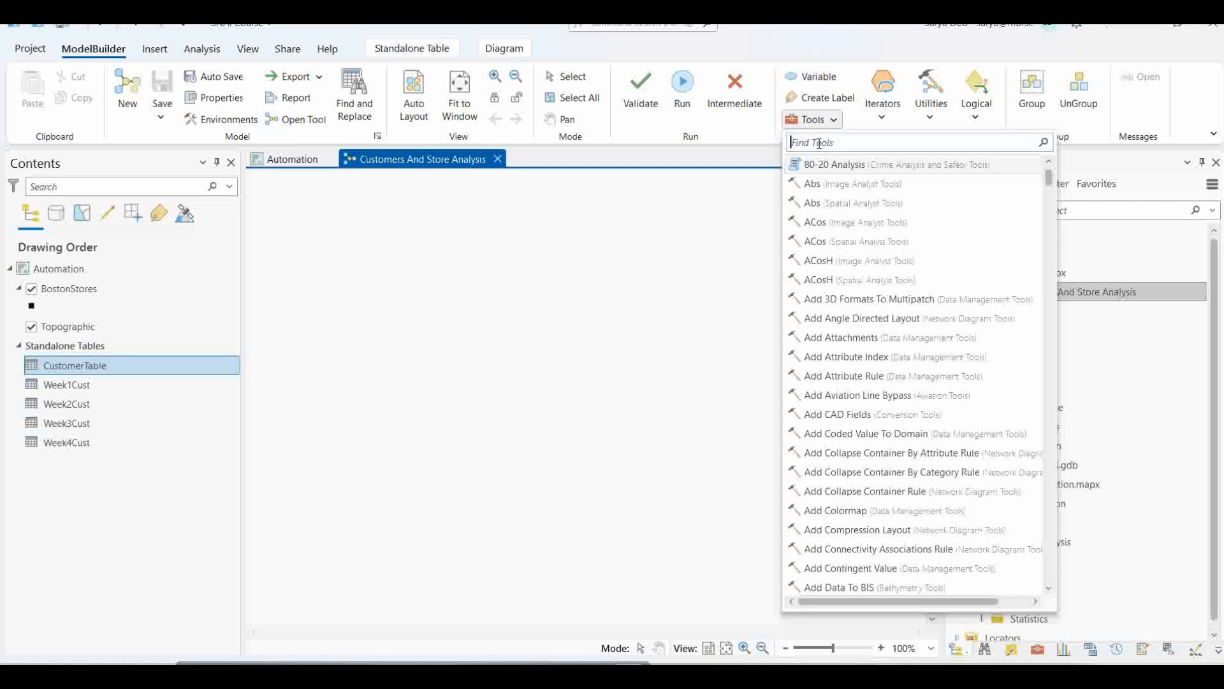
left_click(819, 143)
type("xt")
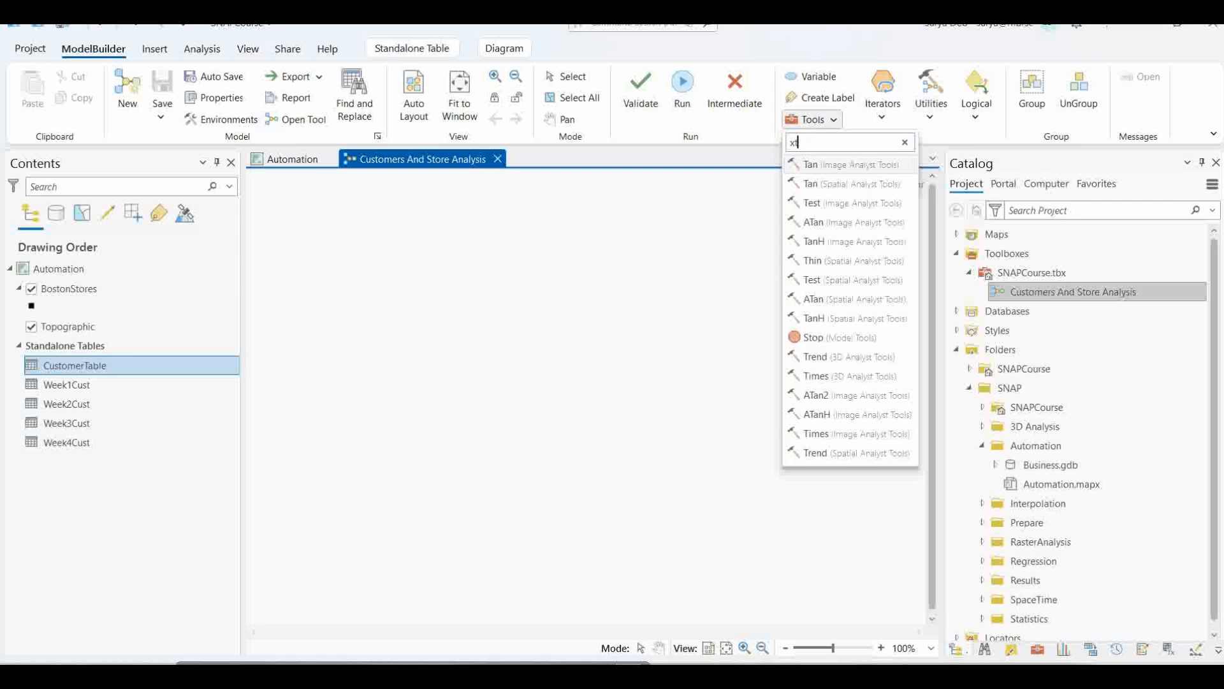
type(" table")
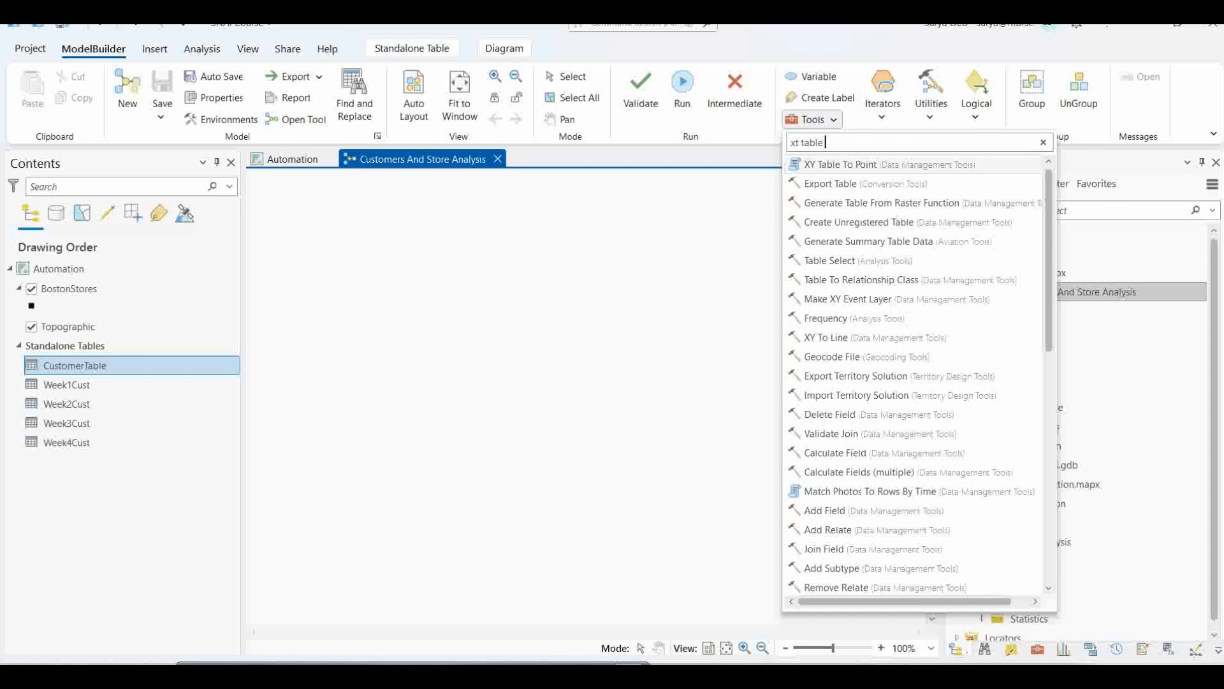
left_click_drag(840, 165, 382, 334)
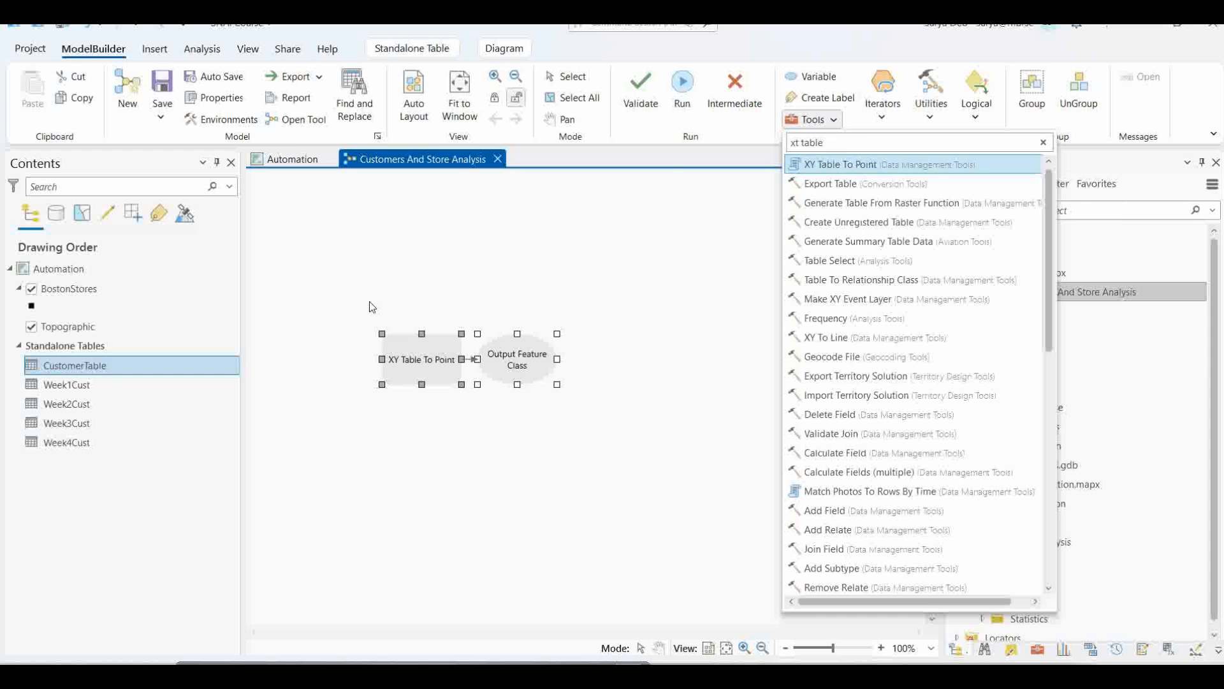
left_click(407, 311)
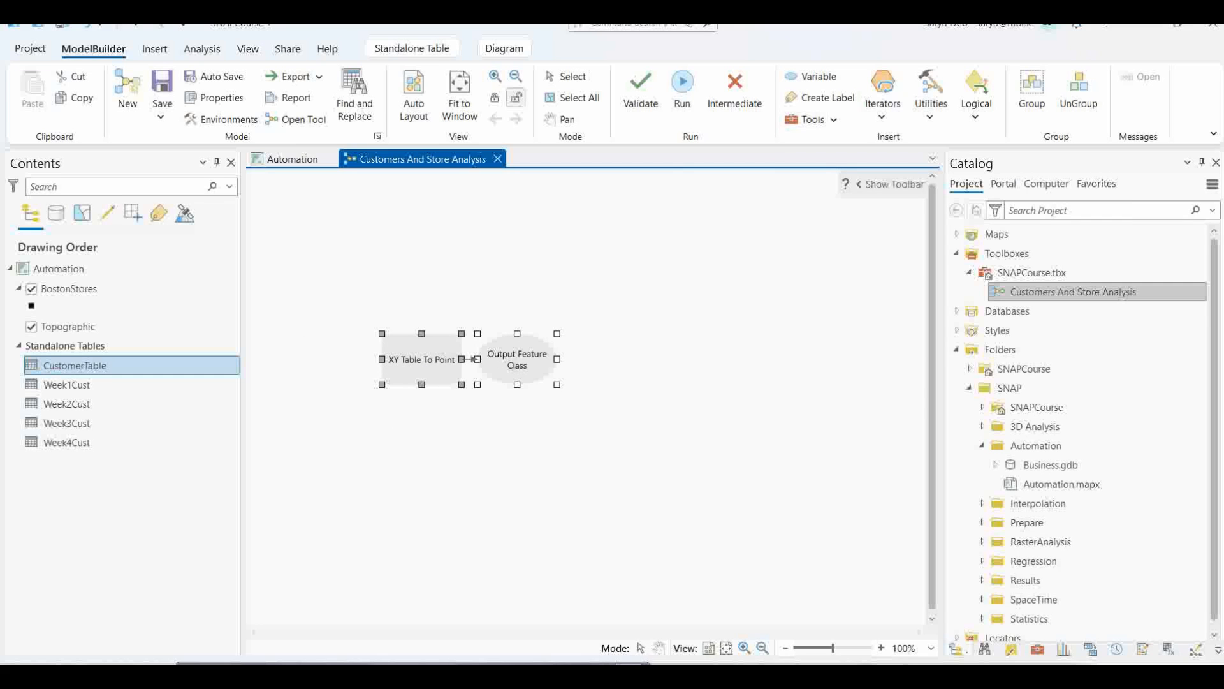
left_click(305, 673)
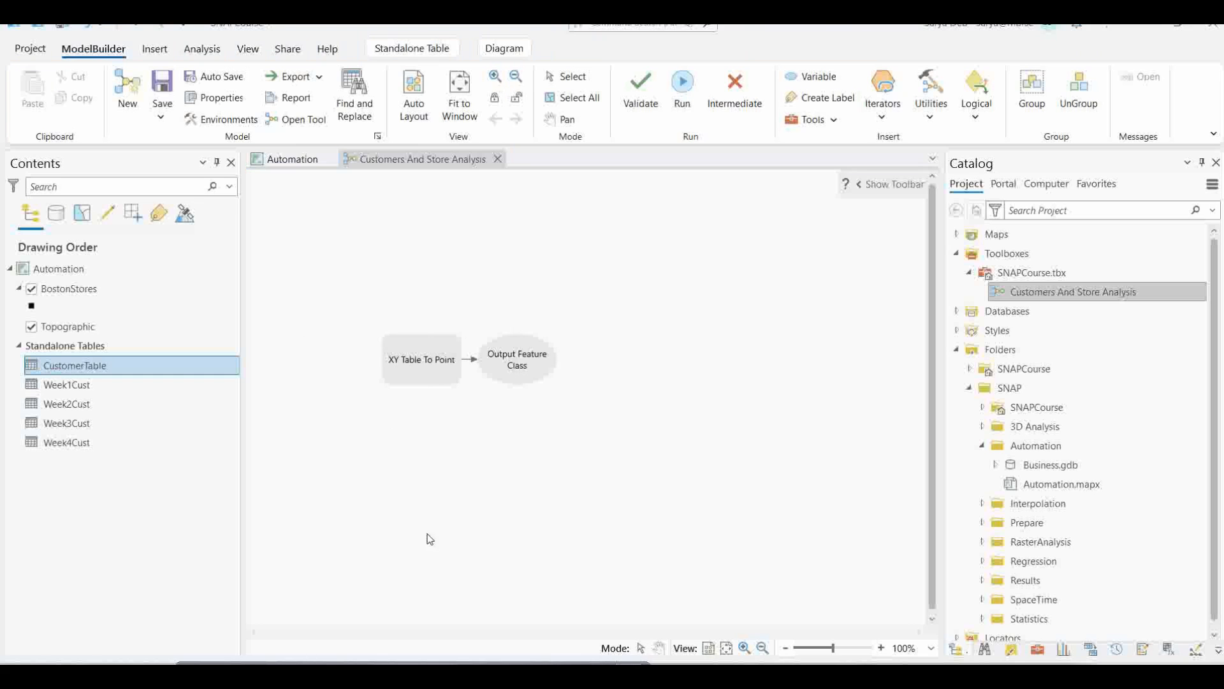
Configure XY Table To Point with CustomerTable as the input table, X_Coordinate as the X field and Y_Coordinate as the Y field
double_click(395, 362)
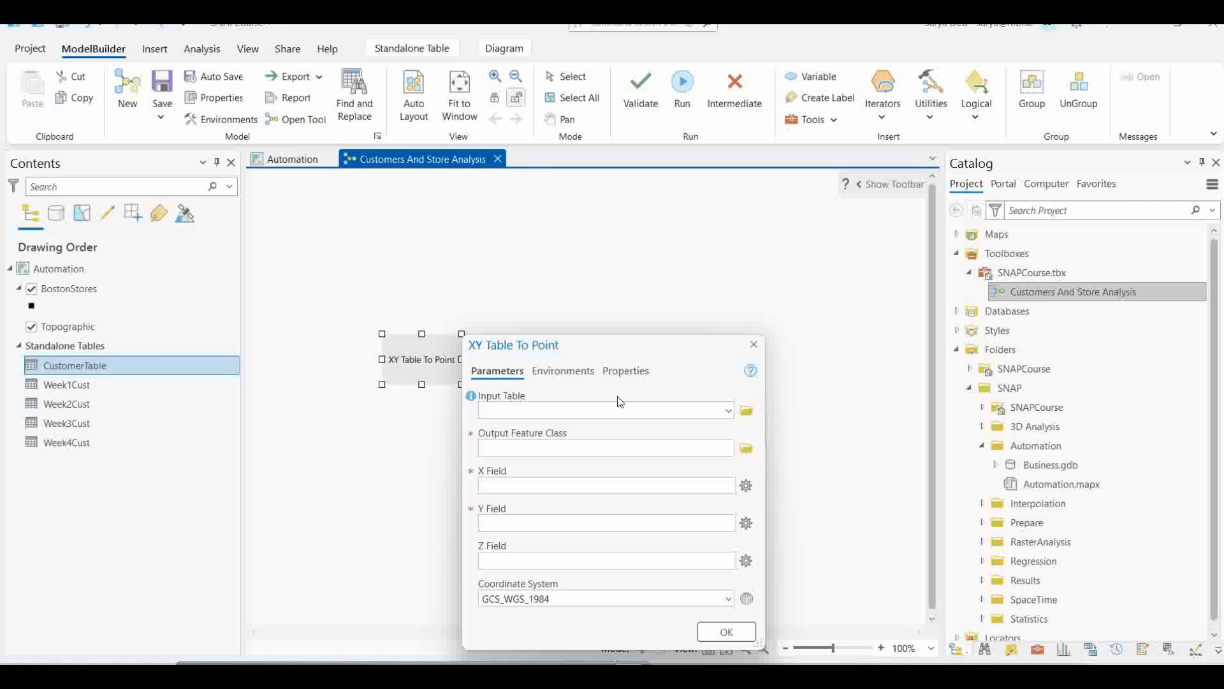
left_click(728, 411)
left_click(553, 434)
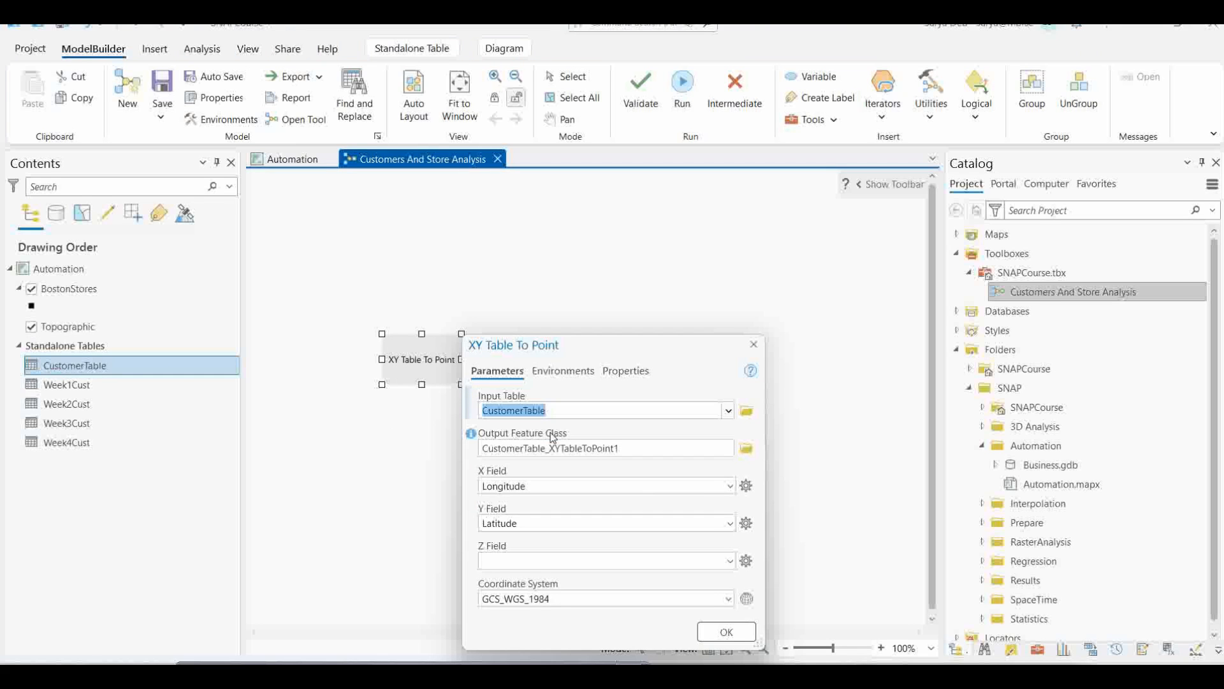
left_click(729, 487)
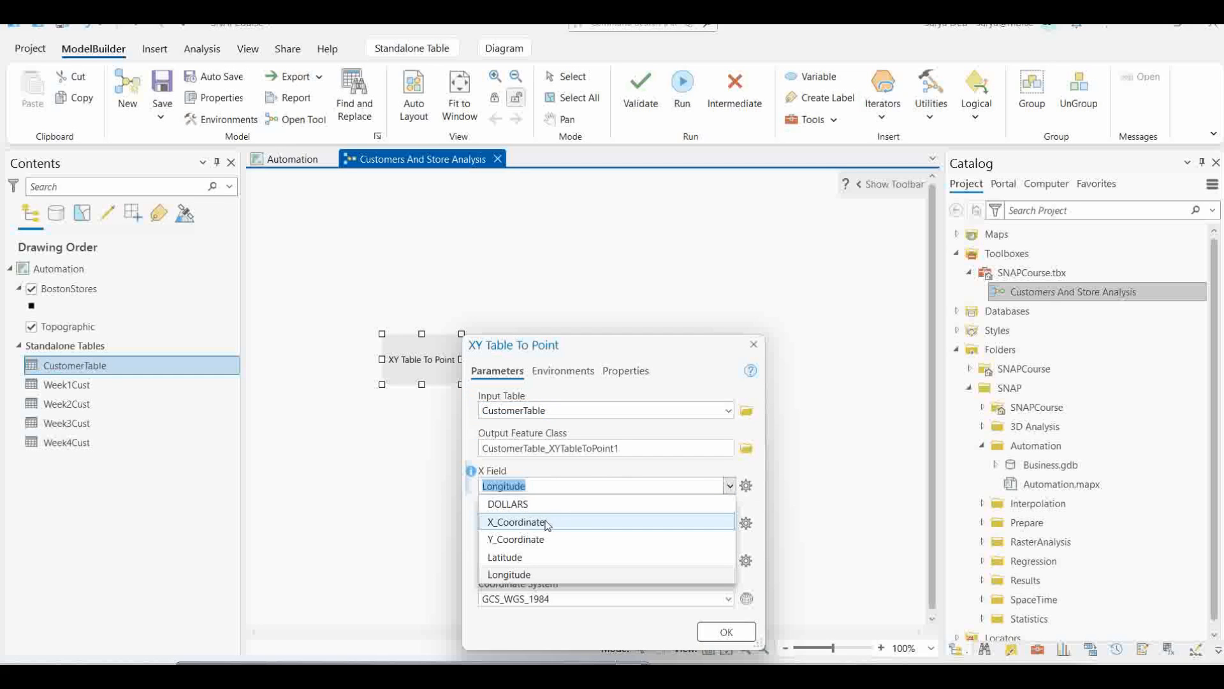
left_click(547, 523)
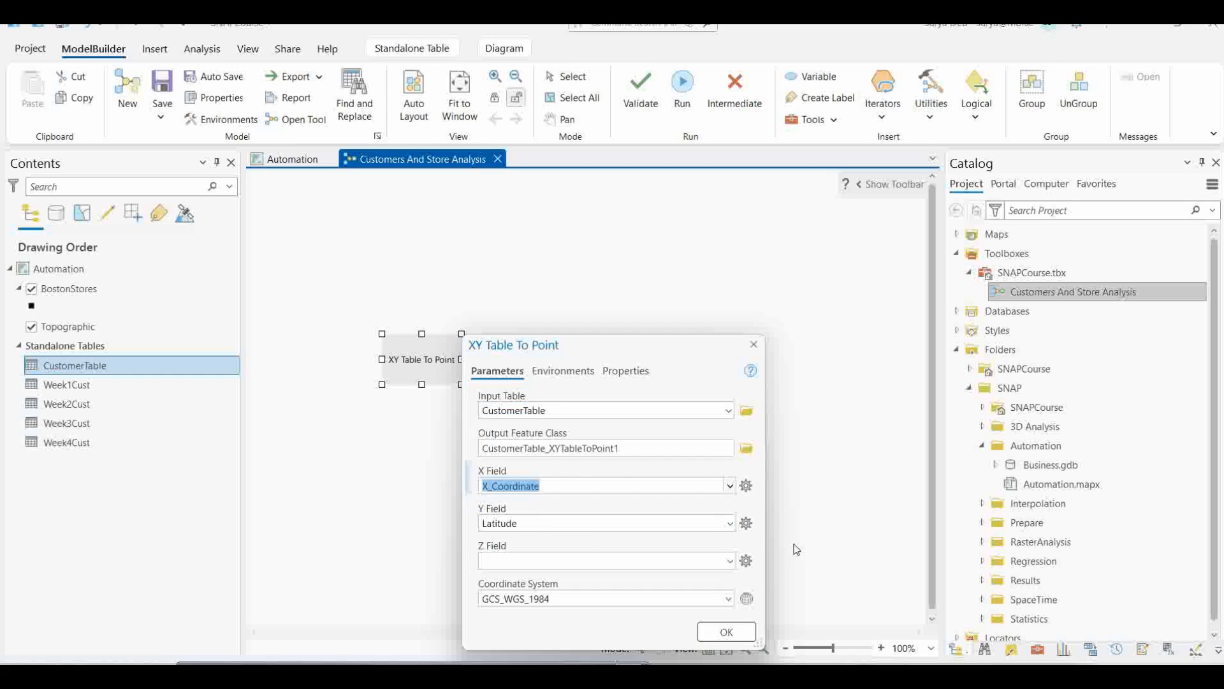
left_click(730, 523)
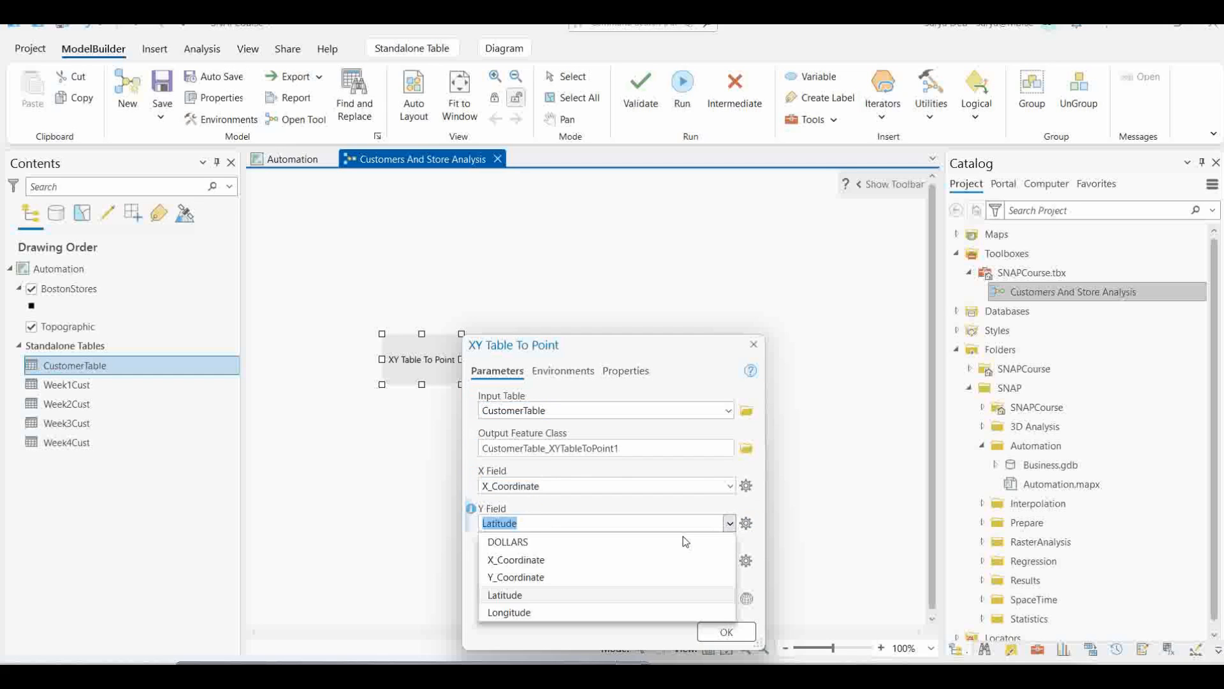
left_click(539, 574)
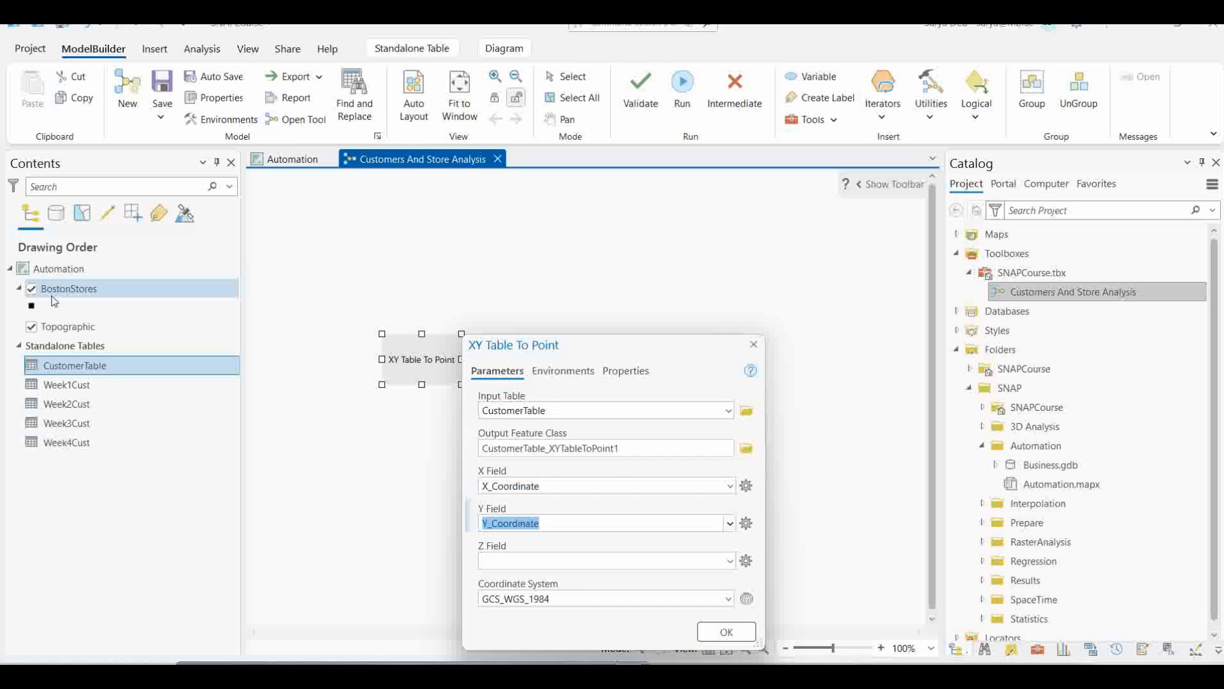
Set the XY Table To Point coordinate system to match the BostonStores layer and accept the tool's parameters
left_click(728, 599)
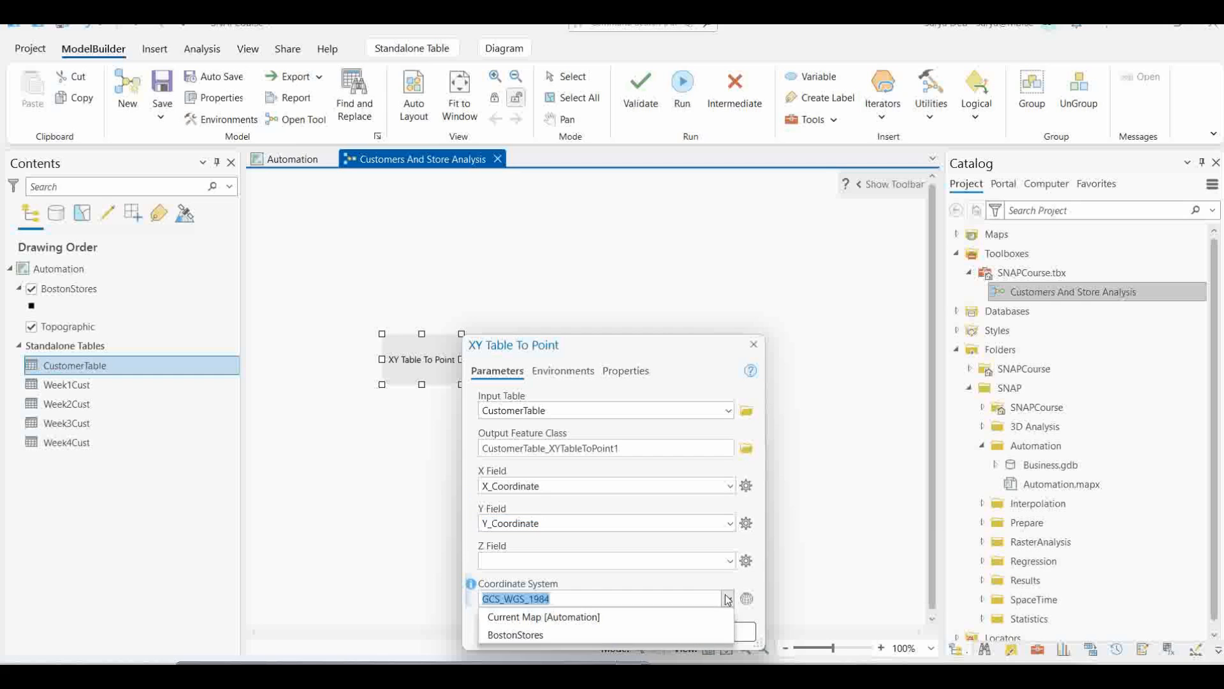
left_click(519, 636)
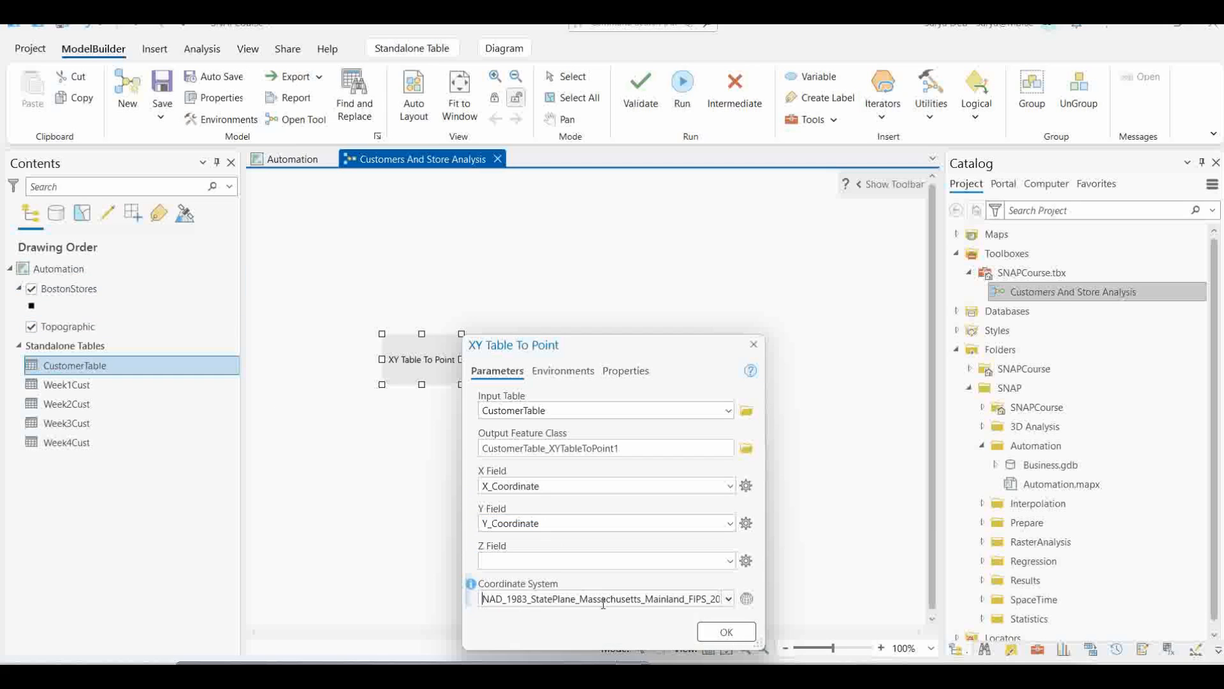
left_click(727, 633)
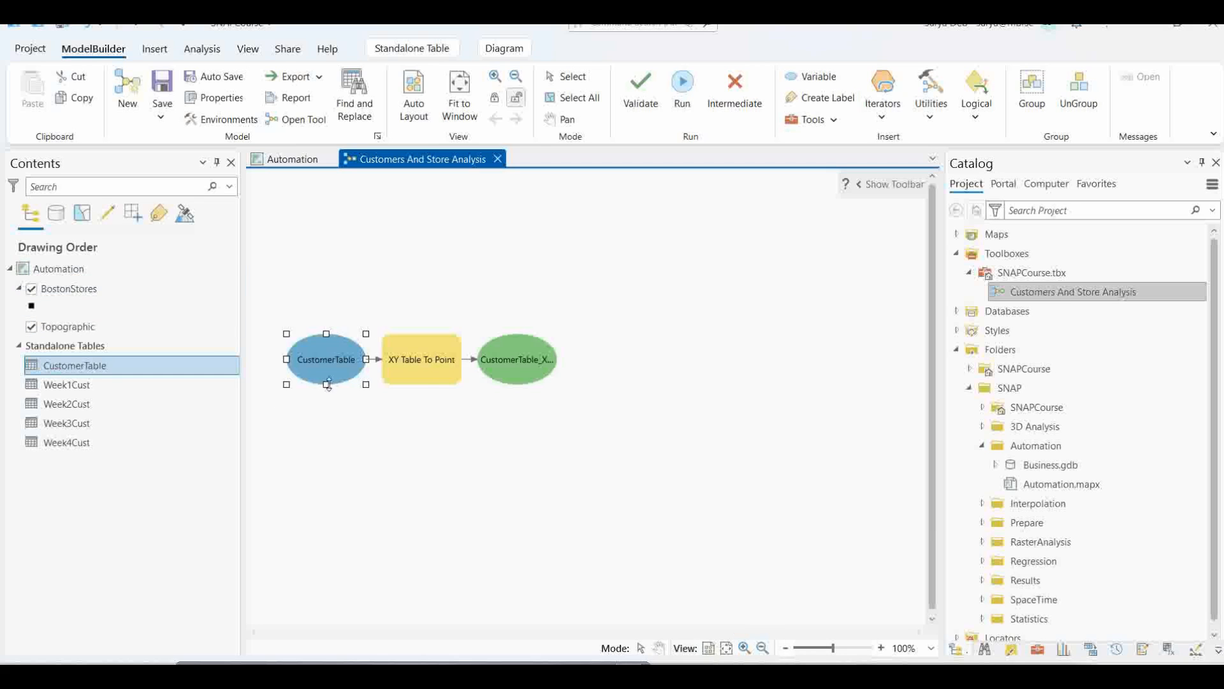
Add the Near analysis tool to the model, below the XY Table To Point output
mouse_move(447, 386)
left_click(834, 121)
left_click(1043, 142)
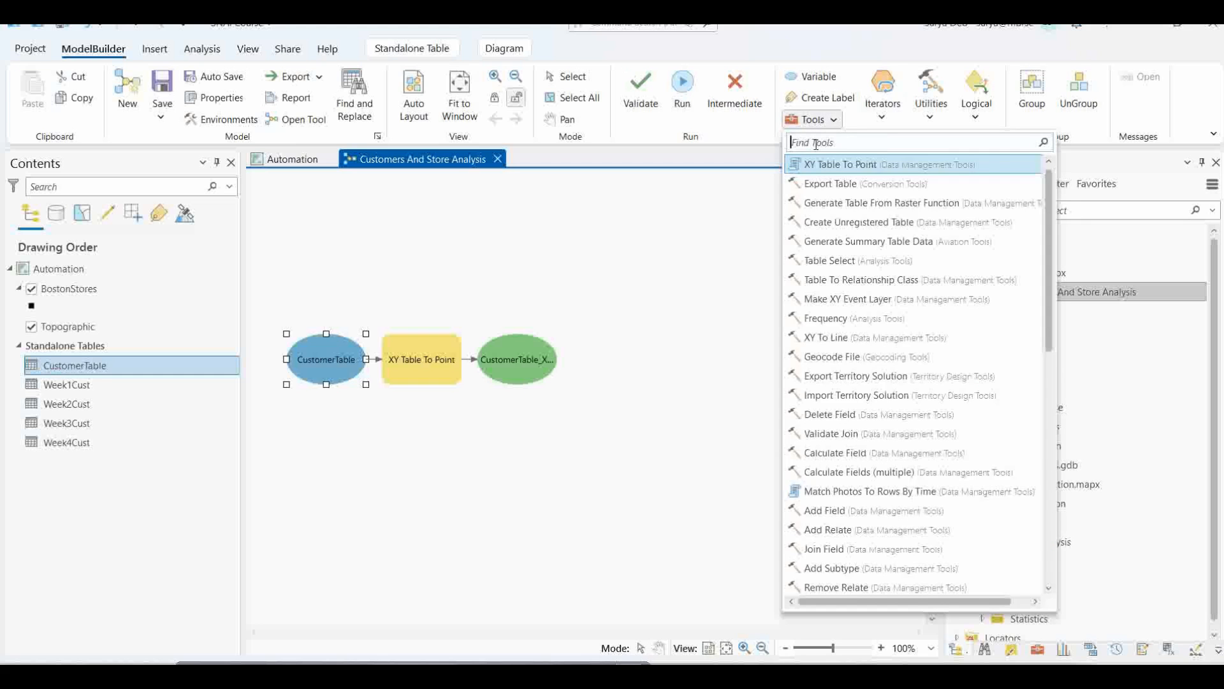
type("near")
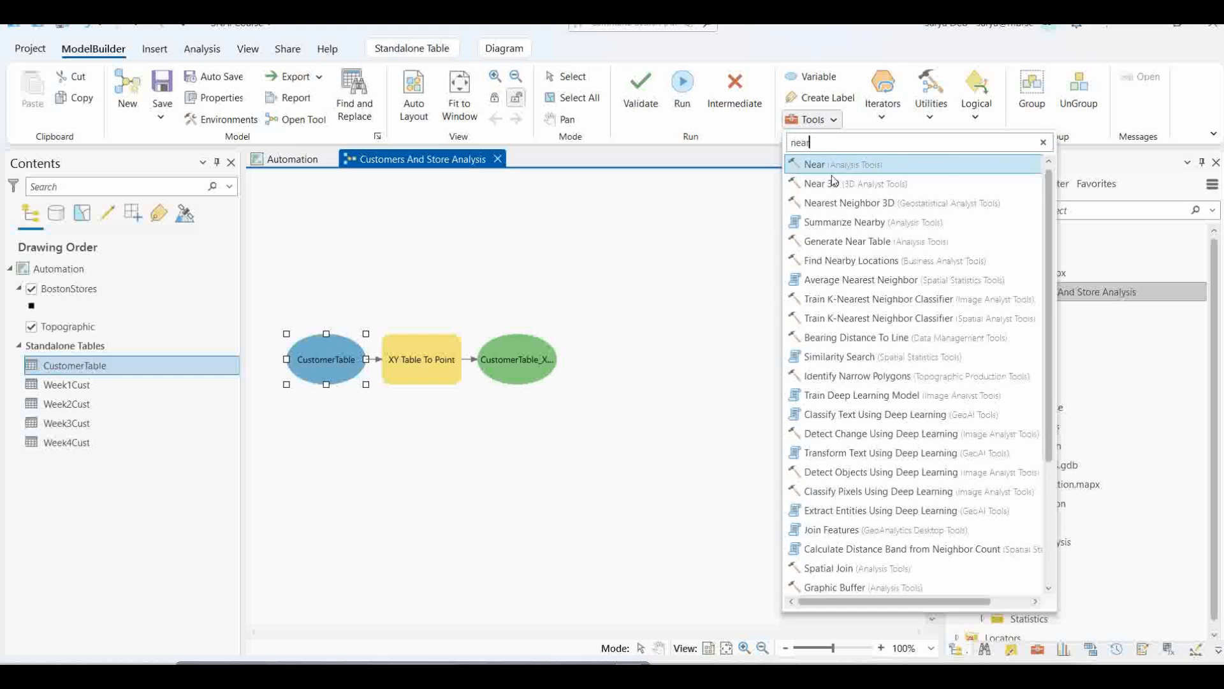
left_click_drag(825, 164, 519, 457)
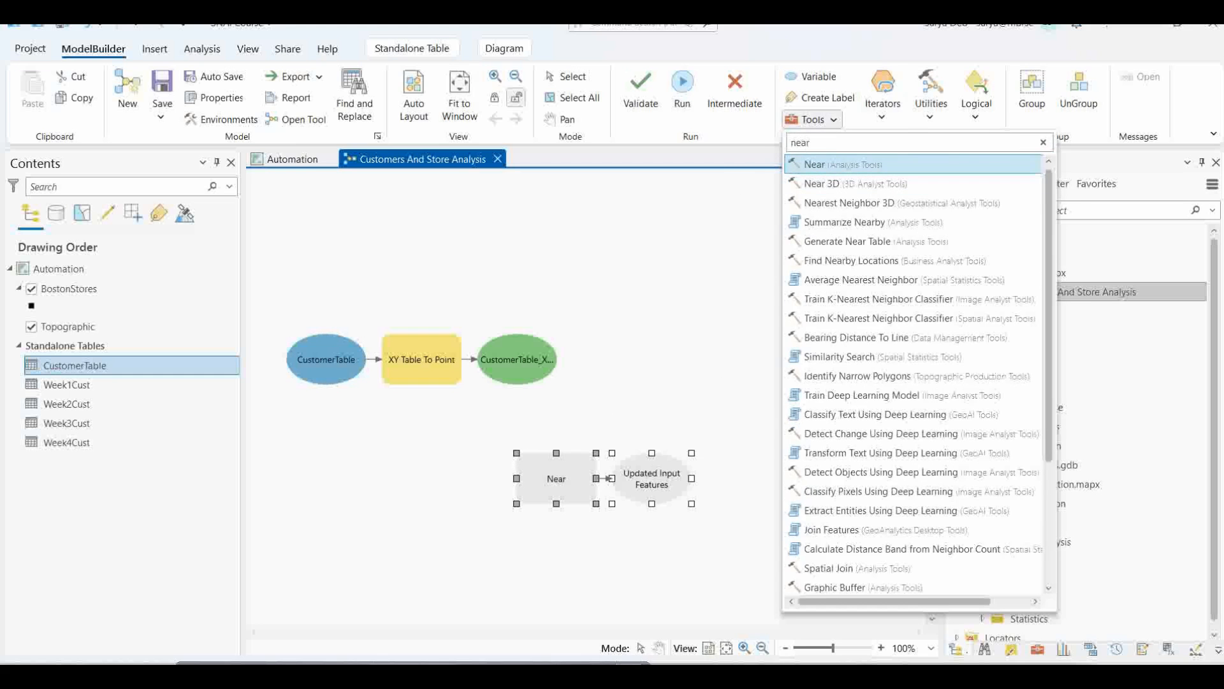
left_click(821, 120)
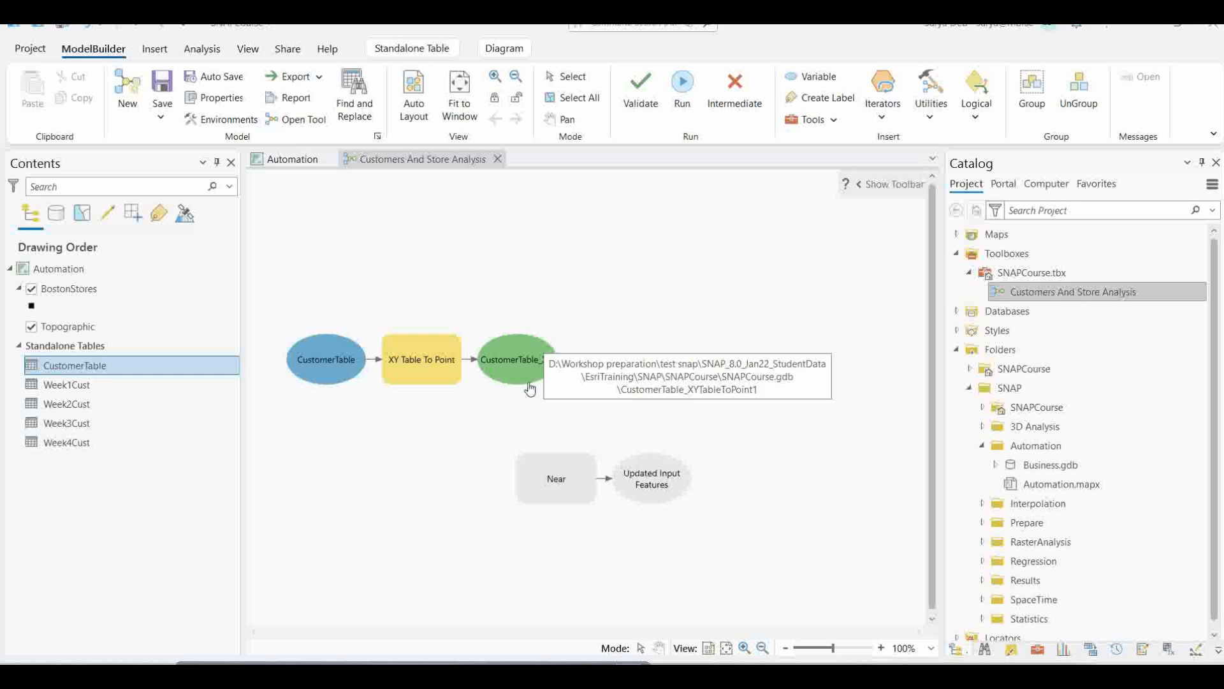
Connect the XY Table To Point output to Near as its input features and choose BostonStores as the near features
left_click_drag(520, 371, 551, 482)
left_click(571, 489)
double_click(554, 484)
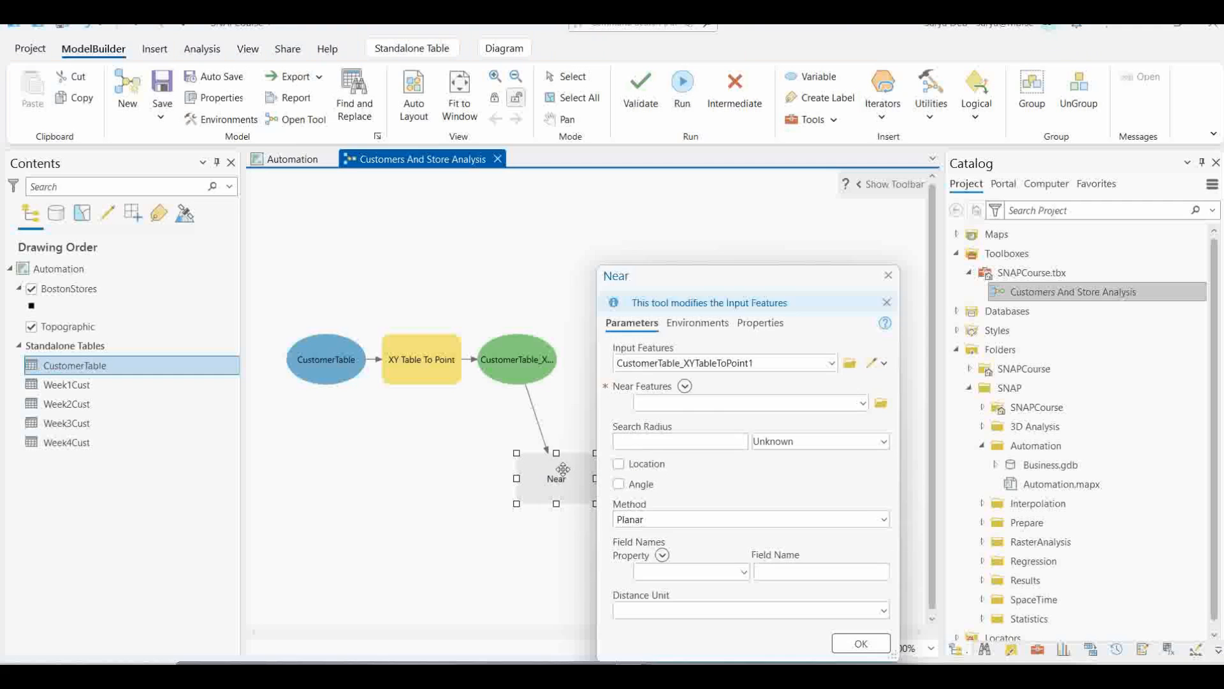
left_click_drag(732, 278, 734, 250)
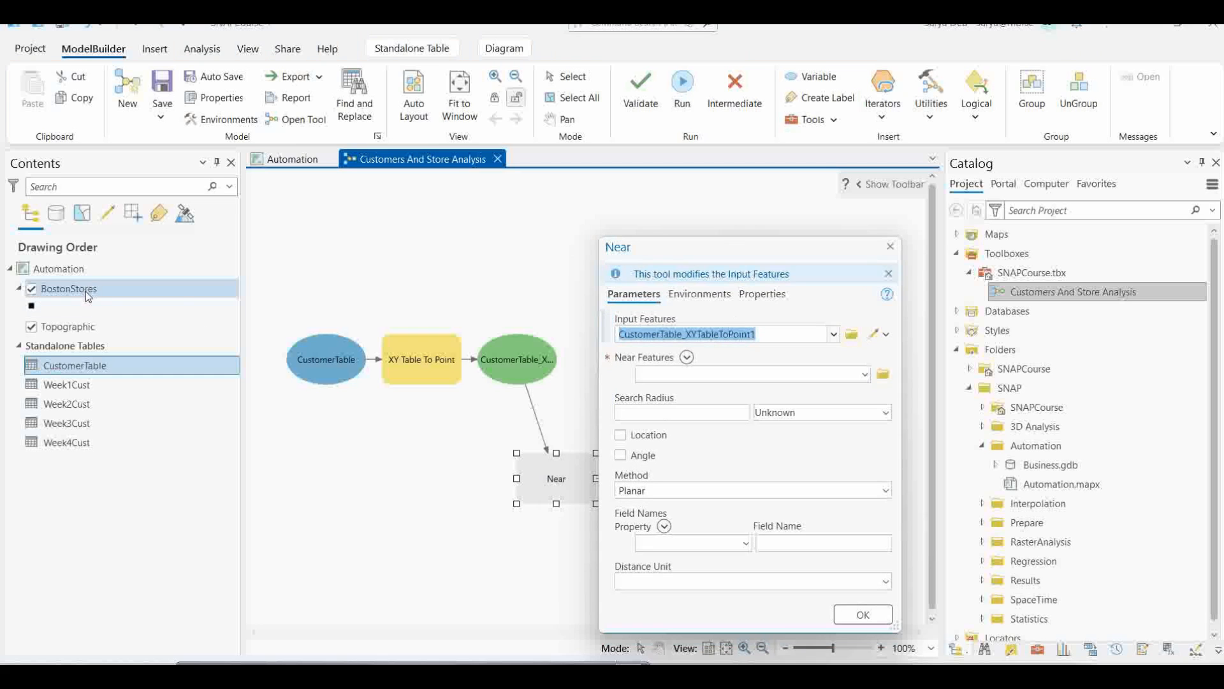
left_click(873, 376)
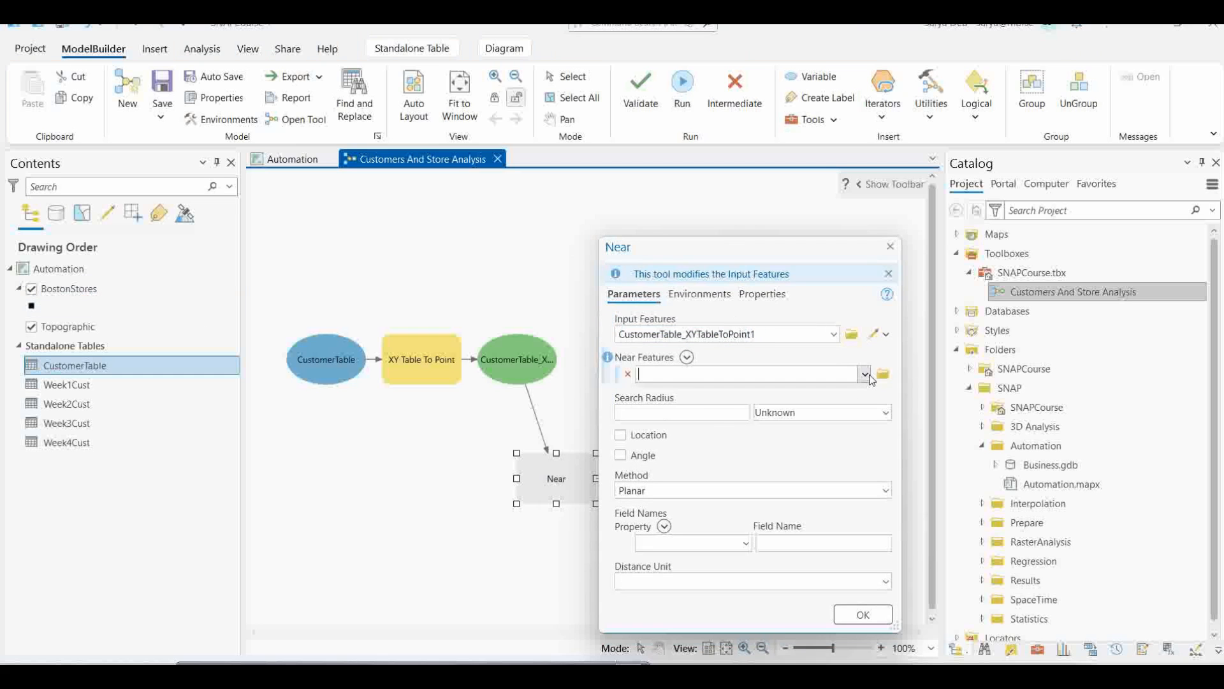
left_click(694, 401)
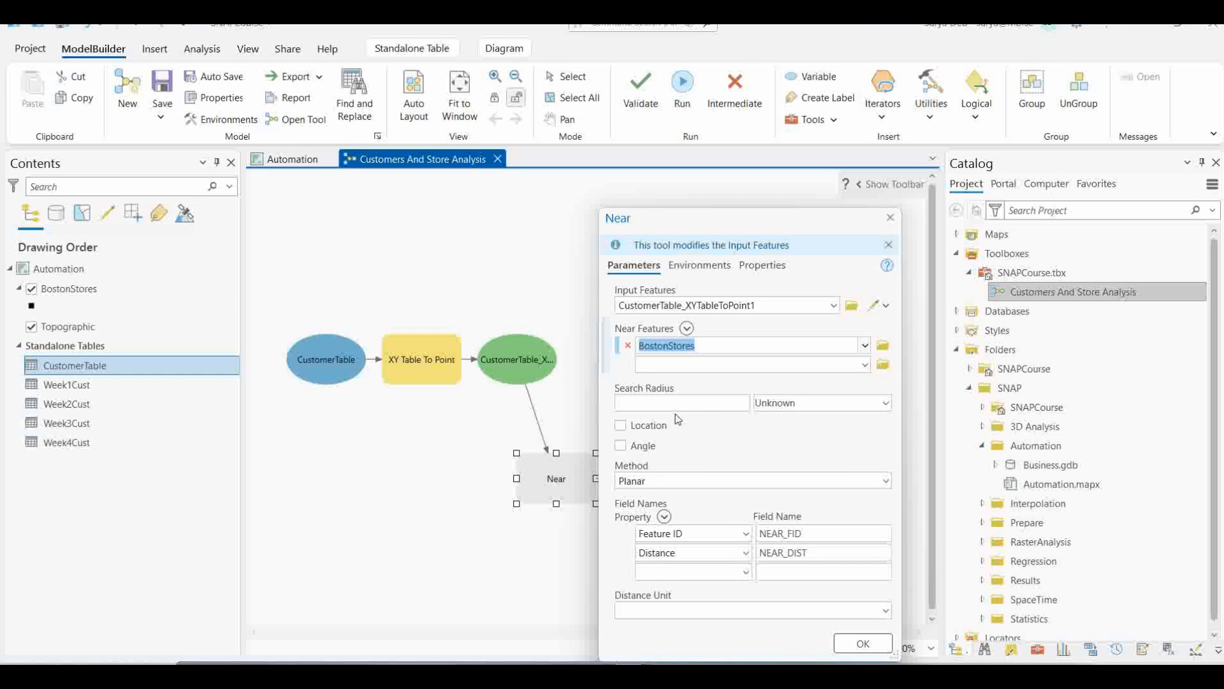
Set Near's search radius to 10 US Survey Miles and include the location in its output
left_click(715, 405)
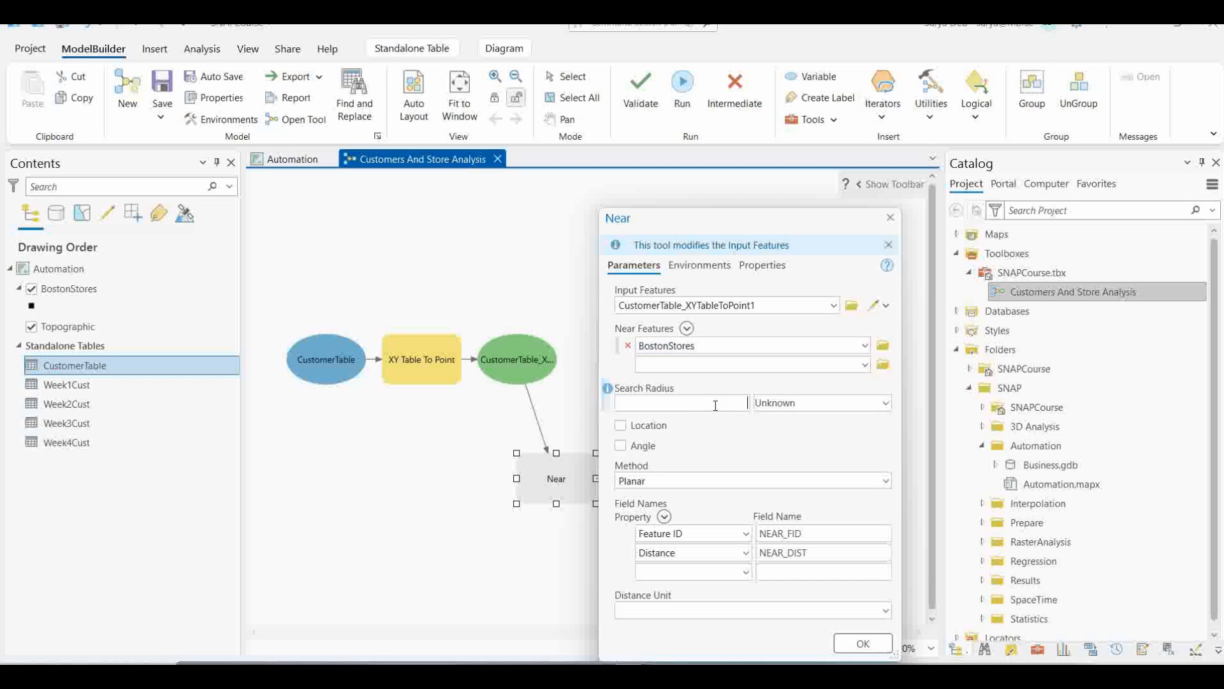
type("10")
left_click(886, 403)
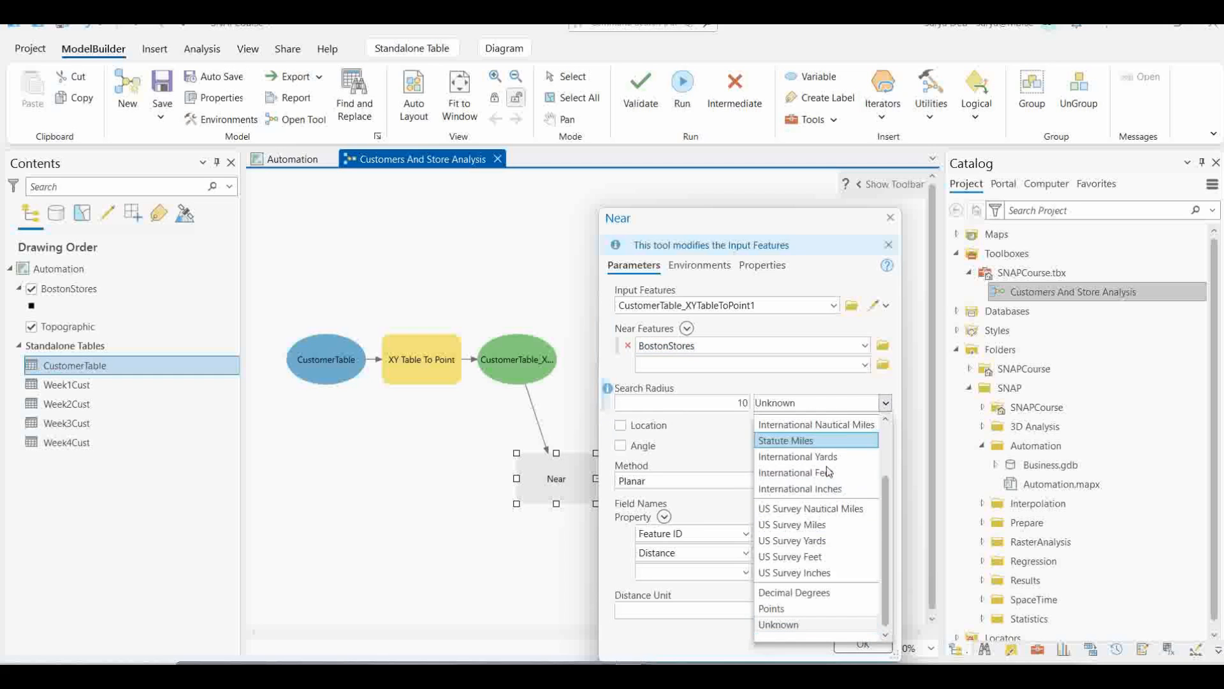
left_click(799, 527)
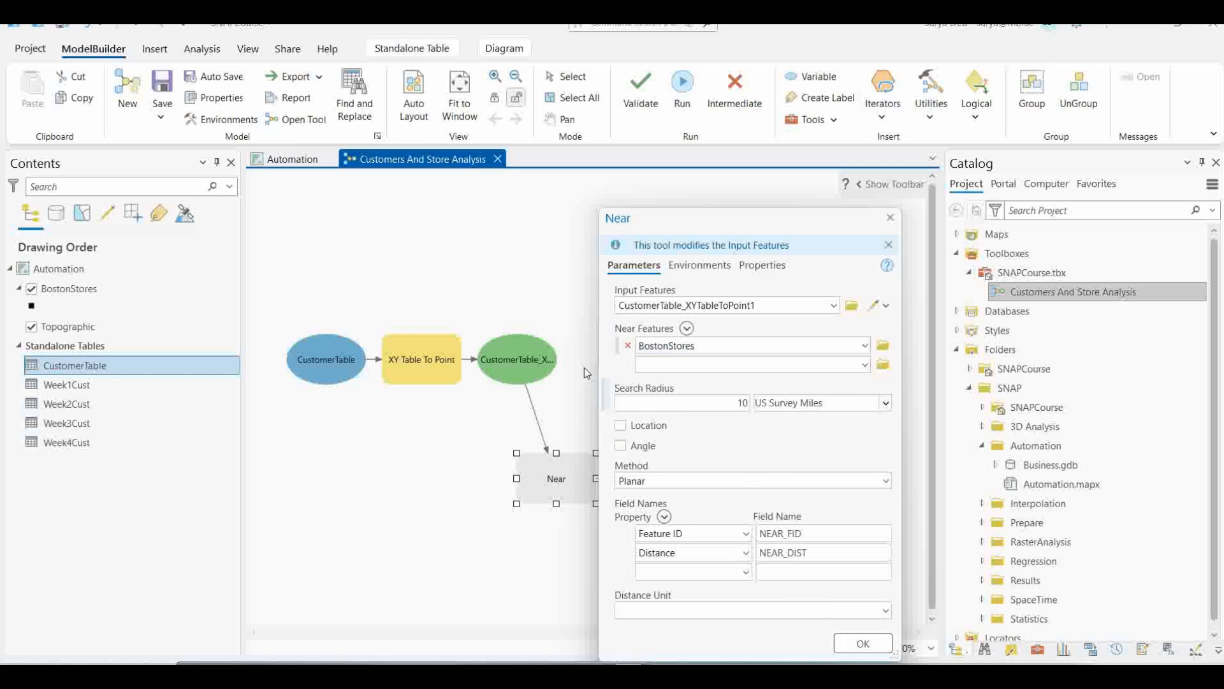
left_click(620, 424)
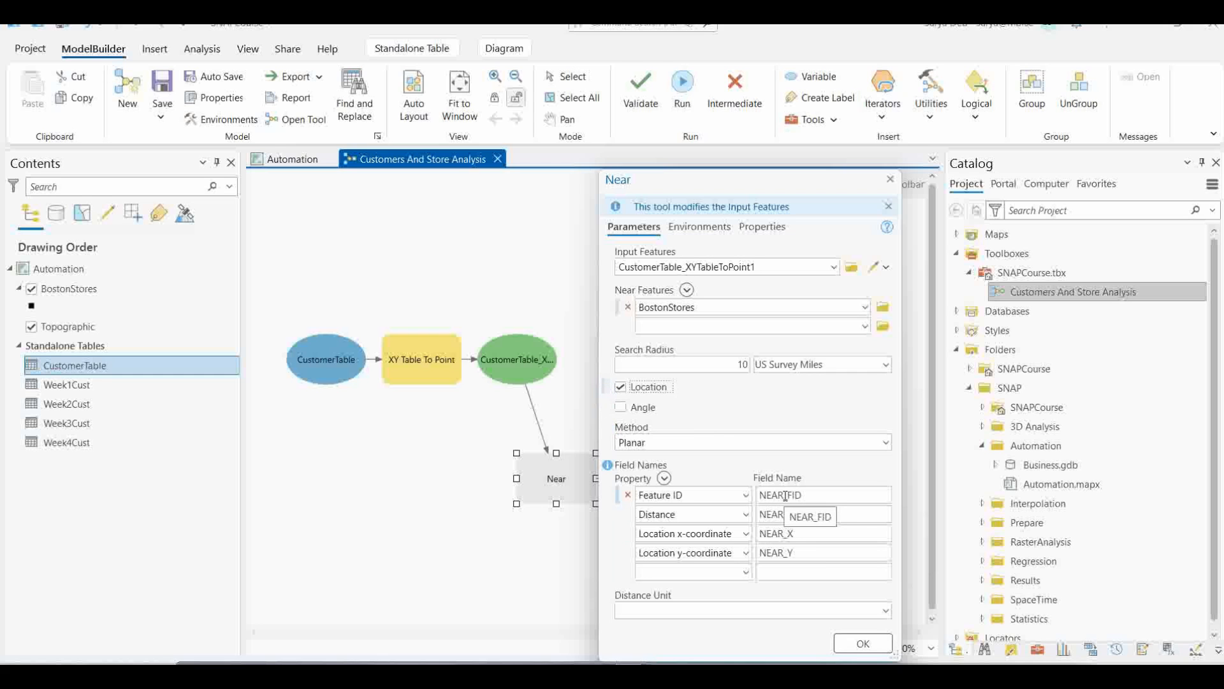
Rename Near's output fields to STORE_FID, STORE_DIST, STORE_X and STORE_Y, and accept the tool's parameters
left_click_drag(785, 495, 748, 498)
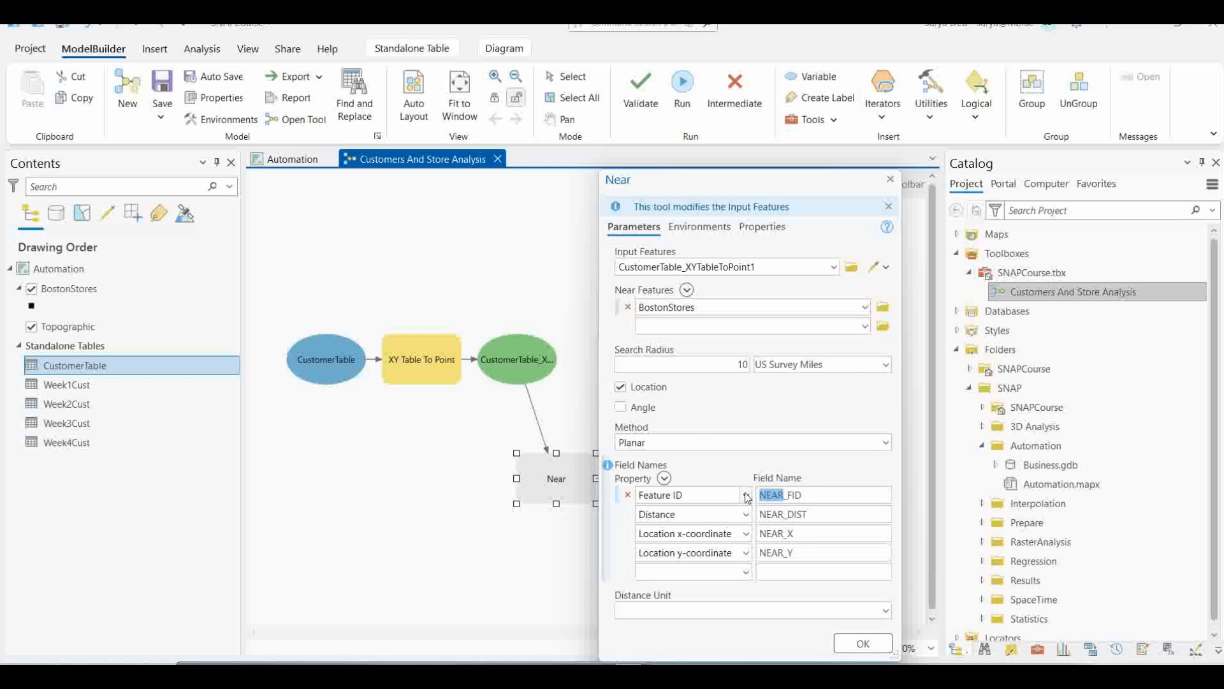
type("S")
key("Caps_Lock")
type("TORE")
left_click_drag(785, 515, 752, 520)
type("S")
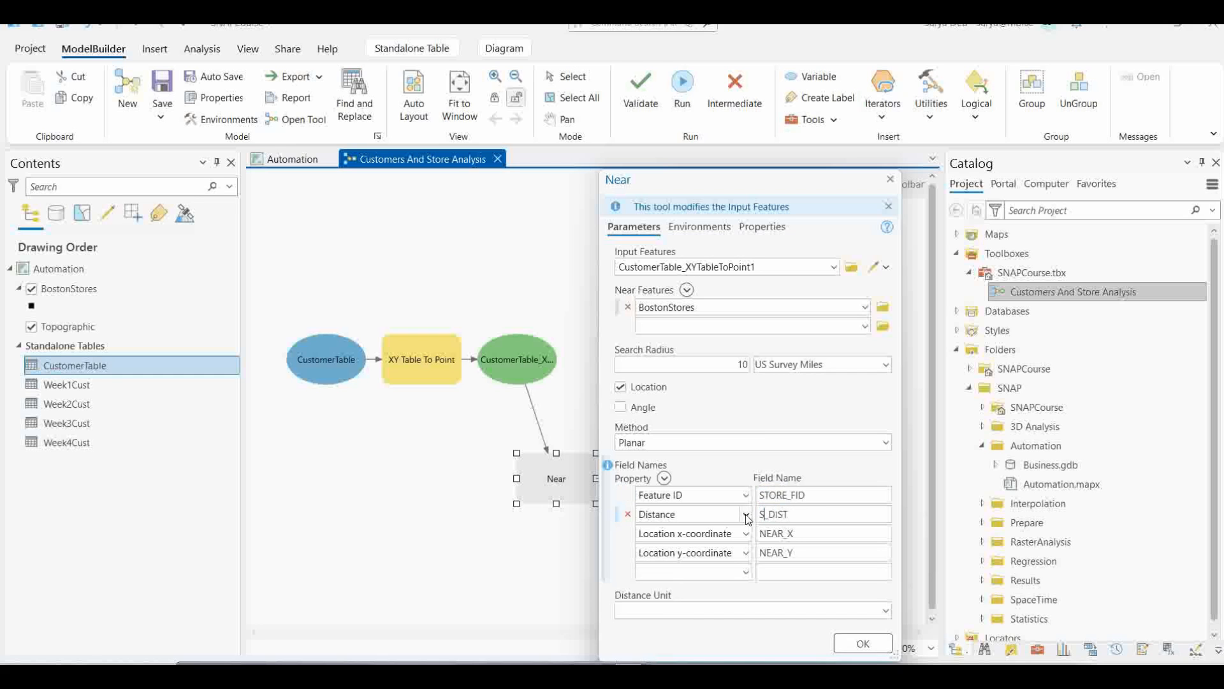
type("TORE")
left_click_drag(784, 533, 747, 533)
type("STORE")
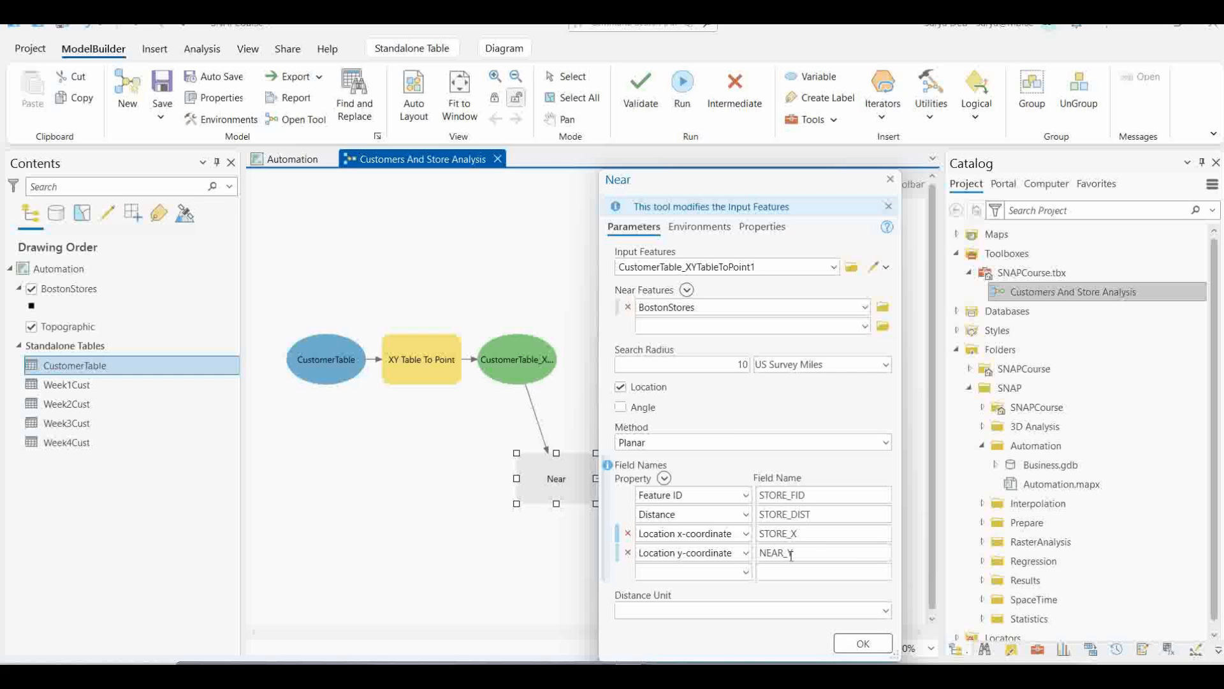
left_click_drag(784, 553, 744, 556)
type("STORE")
left_click(864, 644)
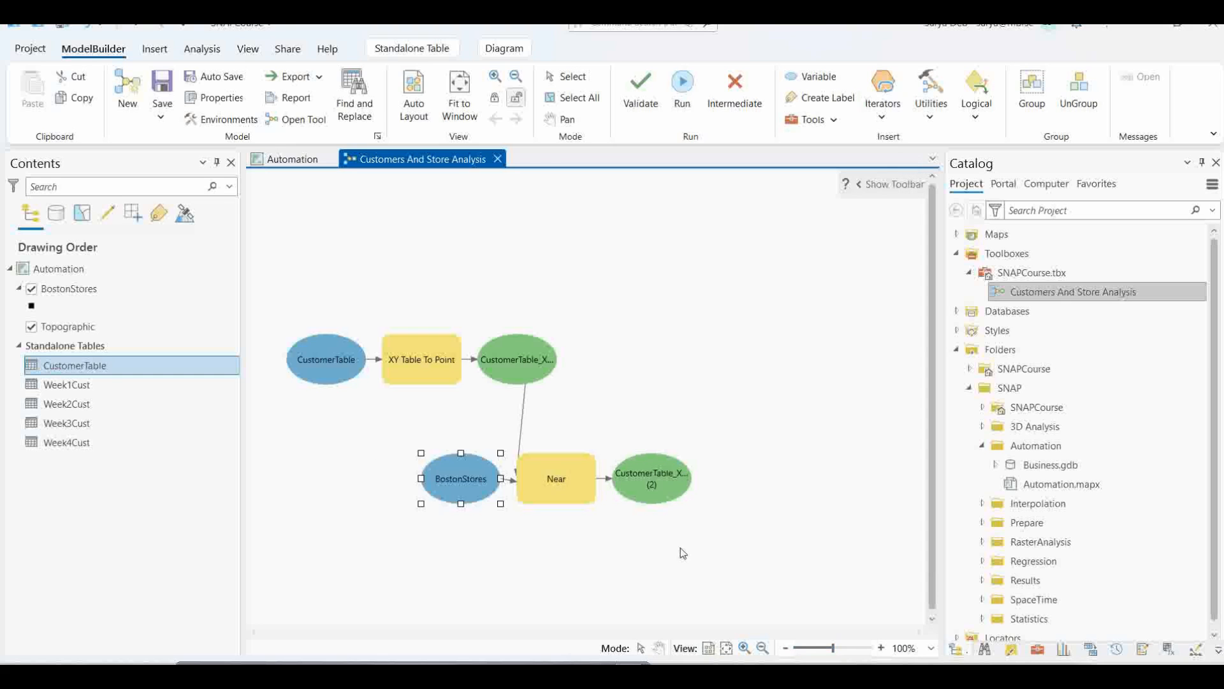
Auto-arrange the model diagram and add the Select Layer By Attribute tool below Near's output
left_click(418, 96)
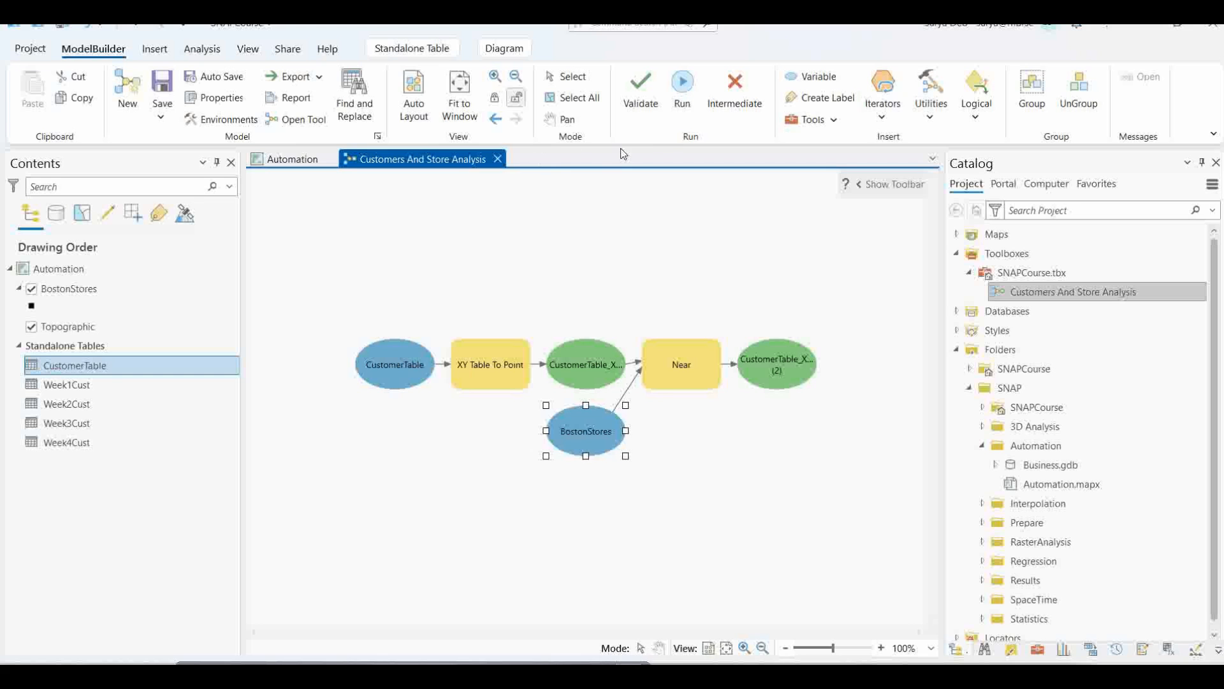
left_click(832, 126)
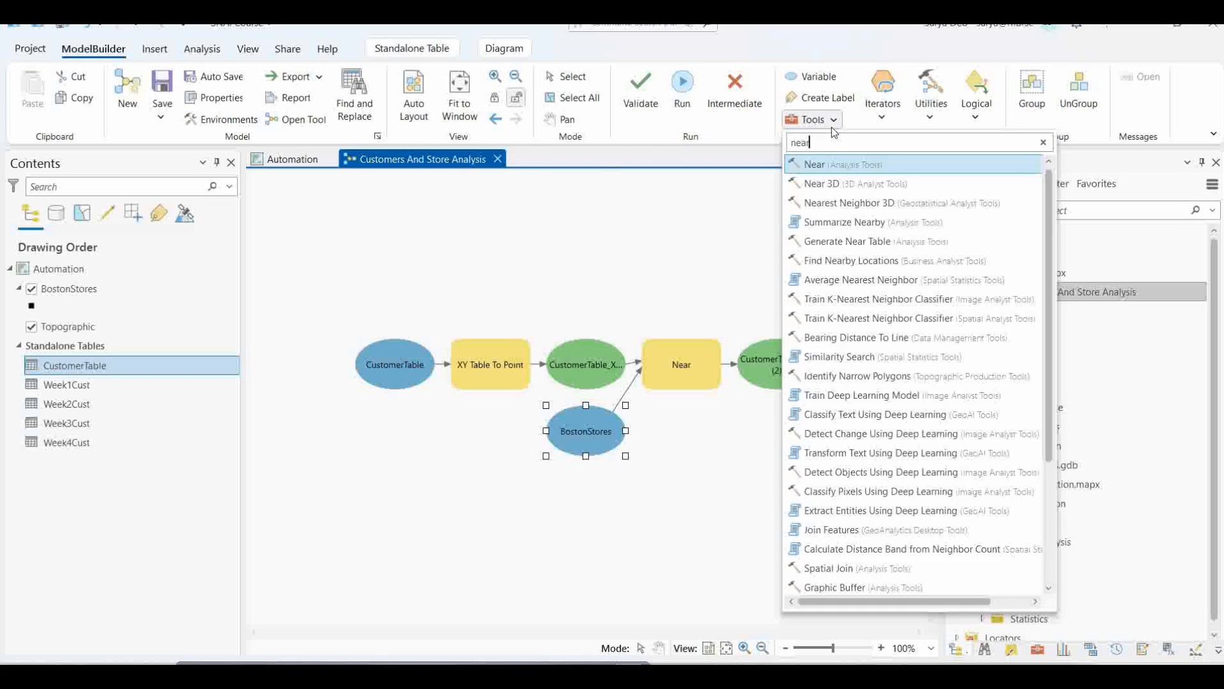
key("BackSpace")
key("BackSpace")
key("BackSpace")
key("BackSpace")
type("SELE")
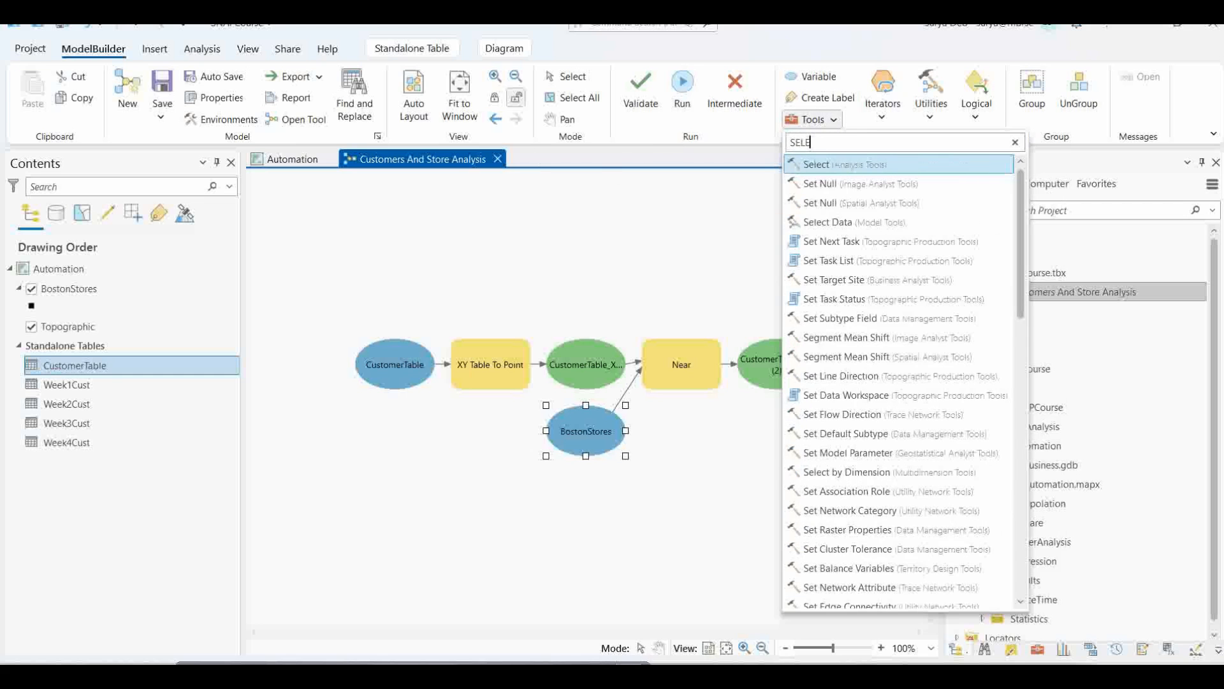
type("CT LA")
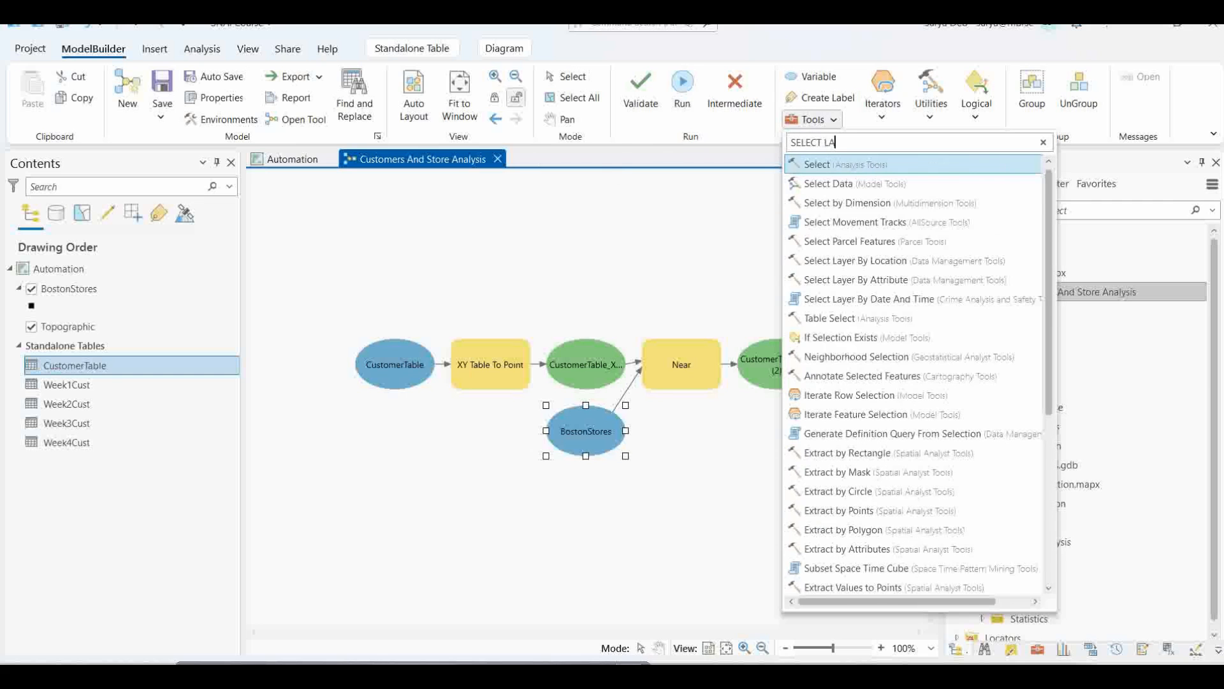
type("YER")
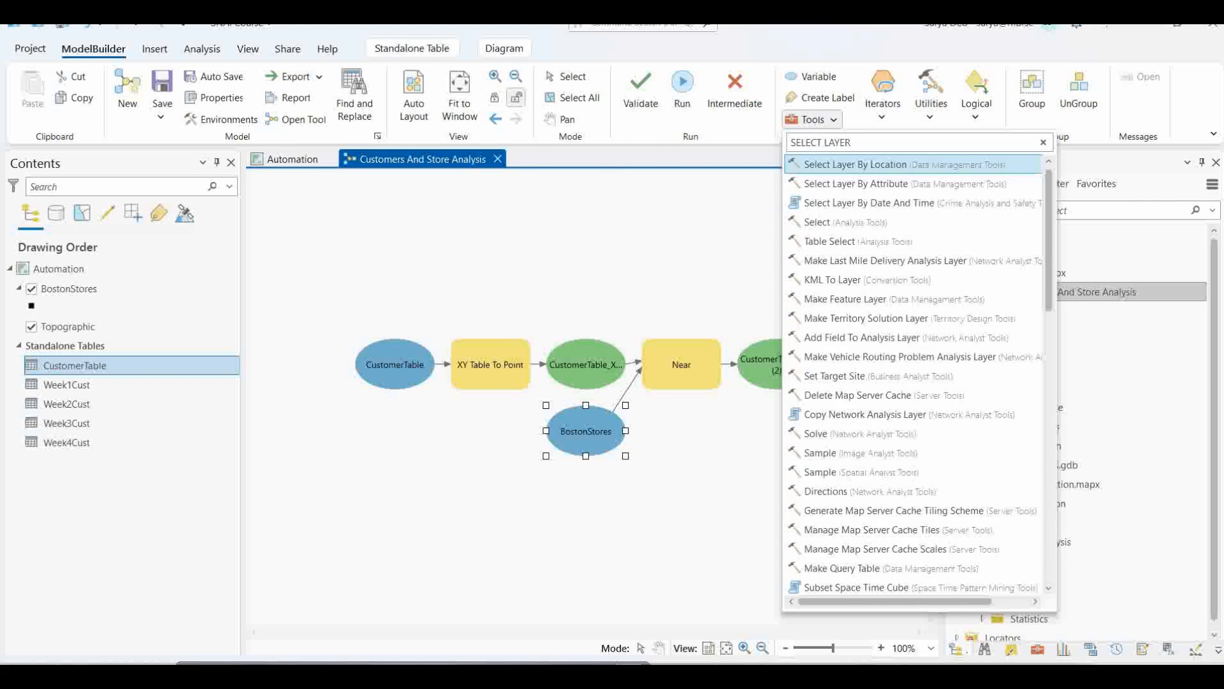
left_click_drag(861, 184, 753, 472)
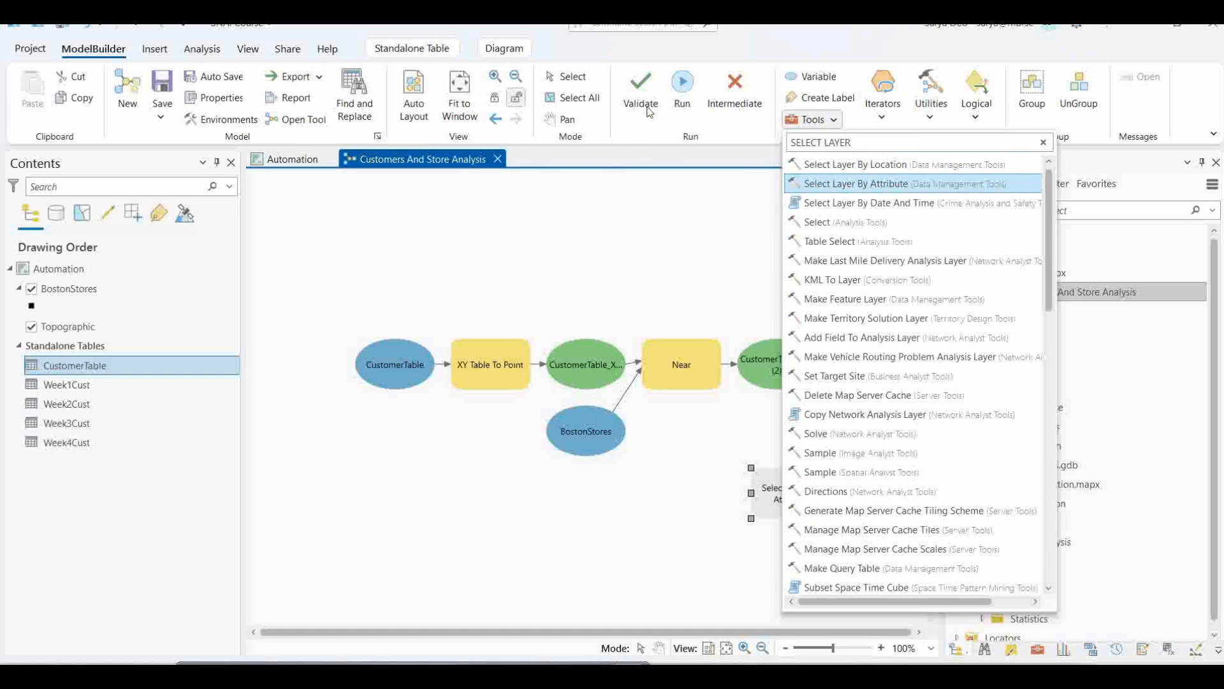
left_click(883, 26)
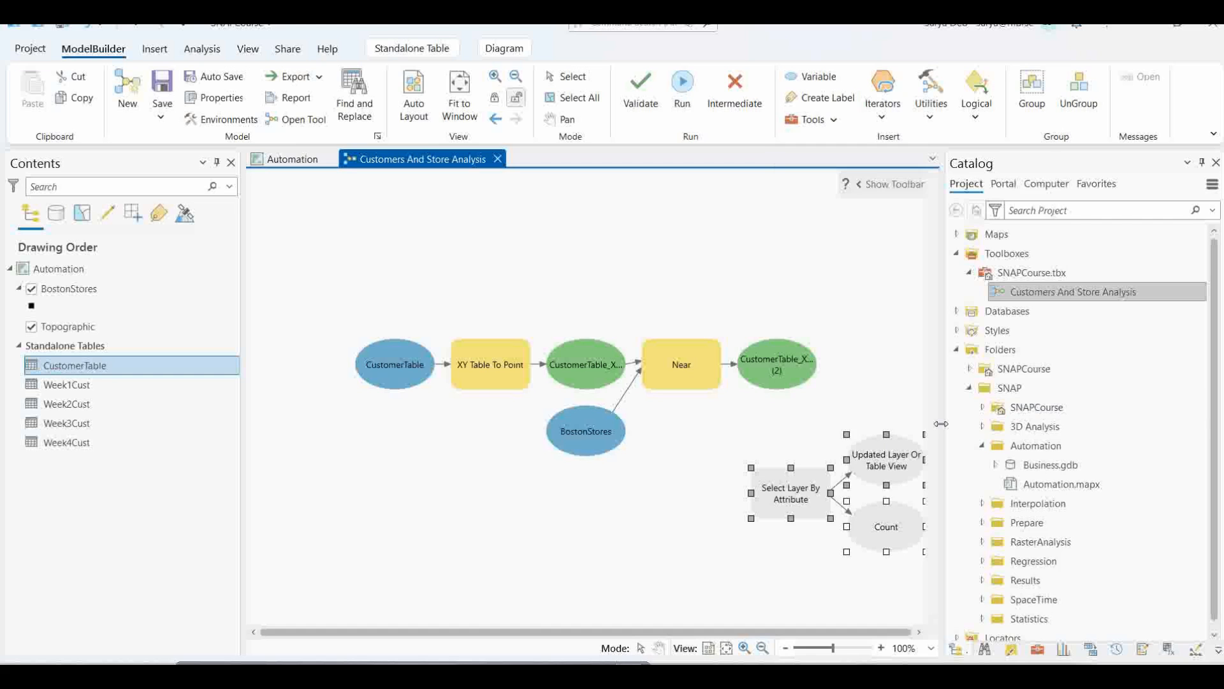
Widen the model canvas and connect Near's output to Select Layer By Attribute as its input rows
left_click_drag(941, 424, 1066, 424)
left_click(803, 390)
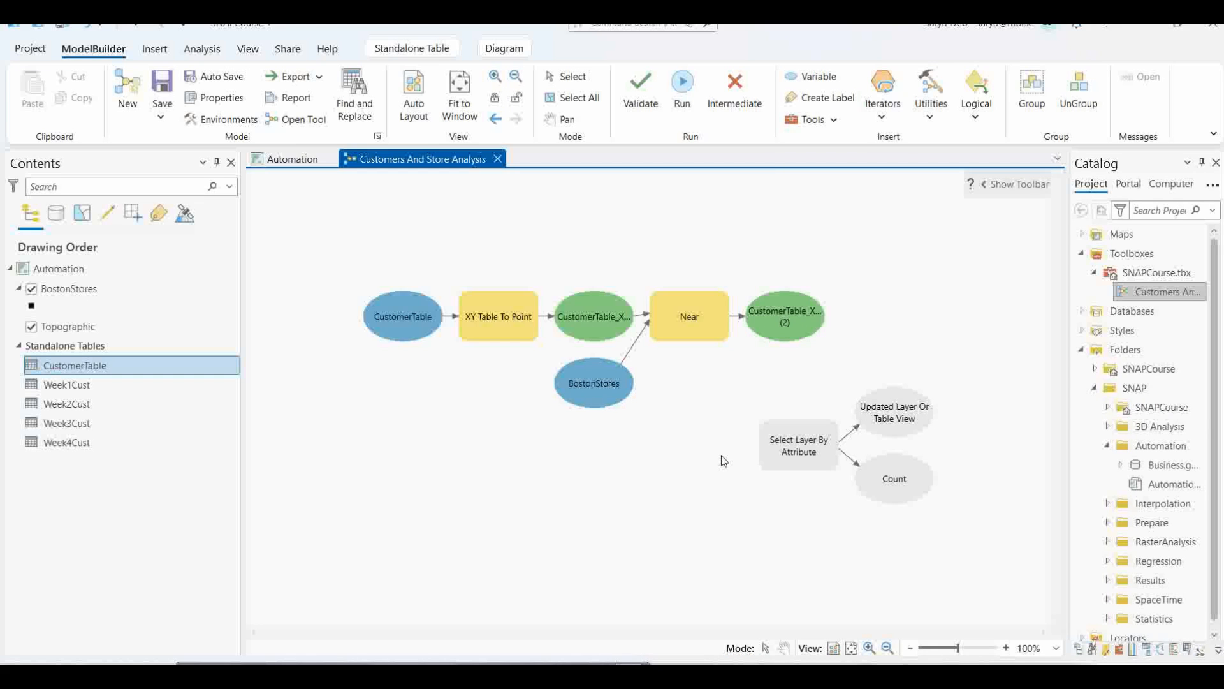
left_click_drag(784, 323, 792, 444)
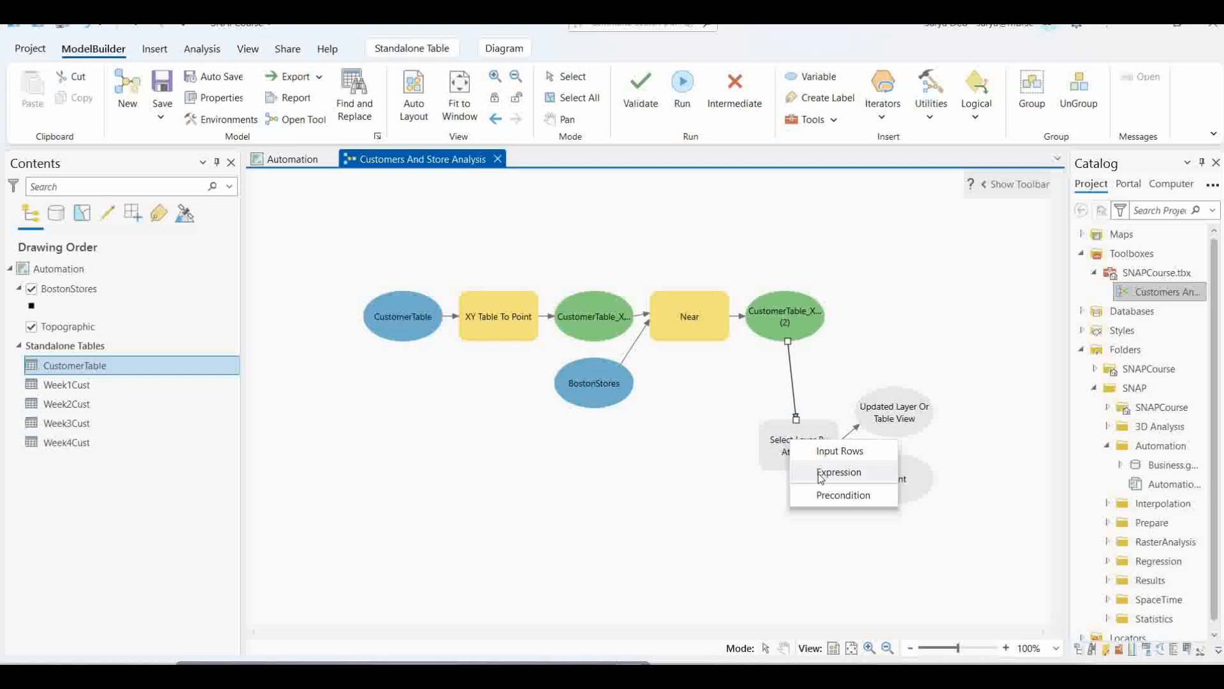
left_click(833, 453)
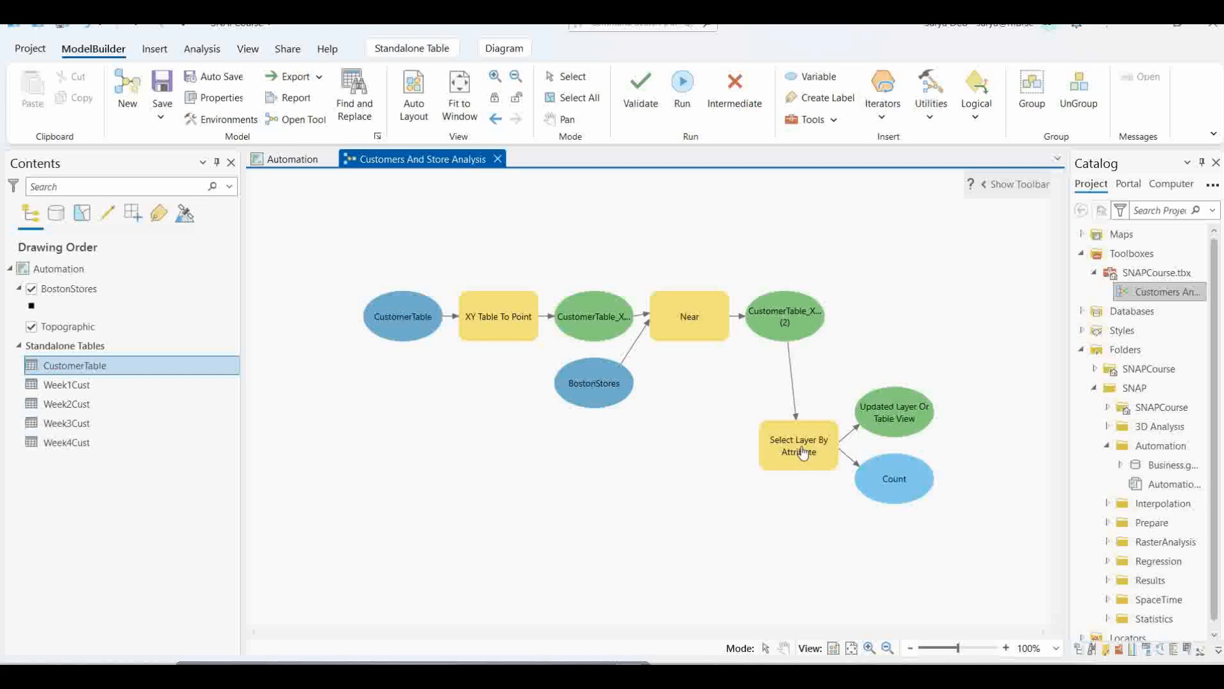
Define Select Layer By Attribute's expression as STORE_FID is not equal to -1, keeping the New selection type, and accept the parameters
double_click(802, 451)
left_click_drag(1002, 342, 990, 212)
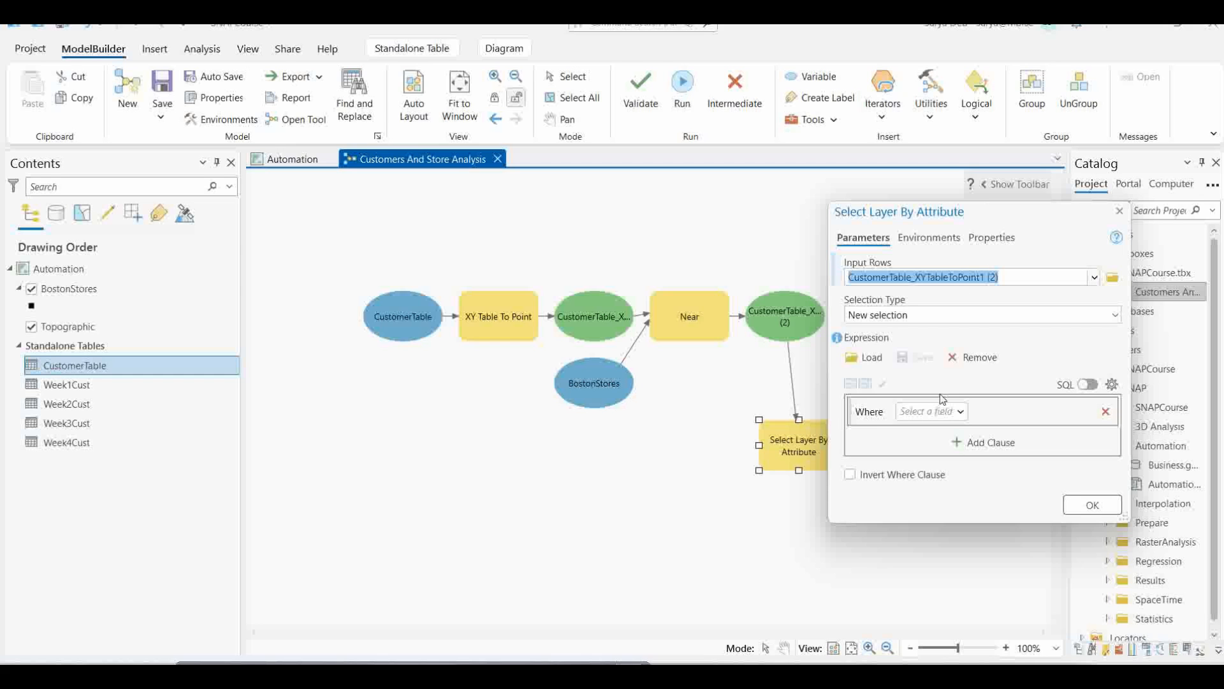
left_click(1114, 315)
left_click(1114, 317)
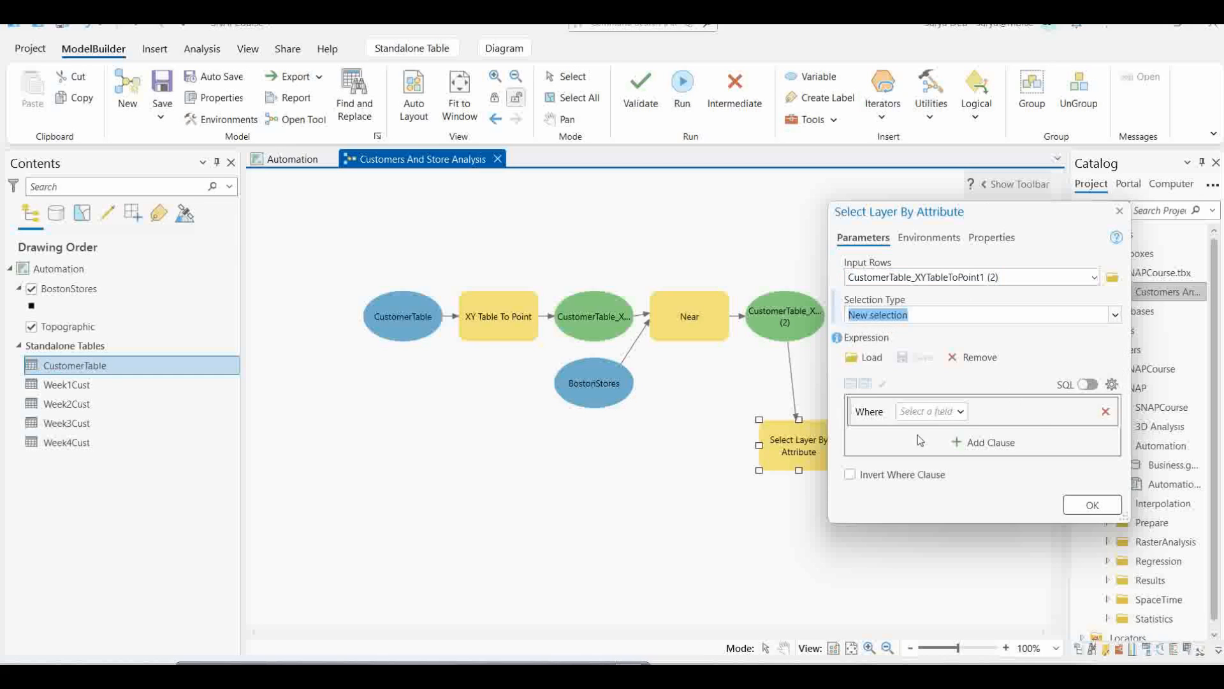
left_click(960, 412)
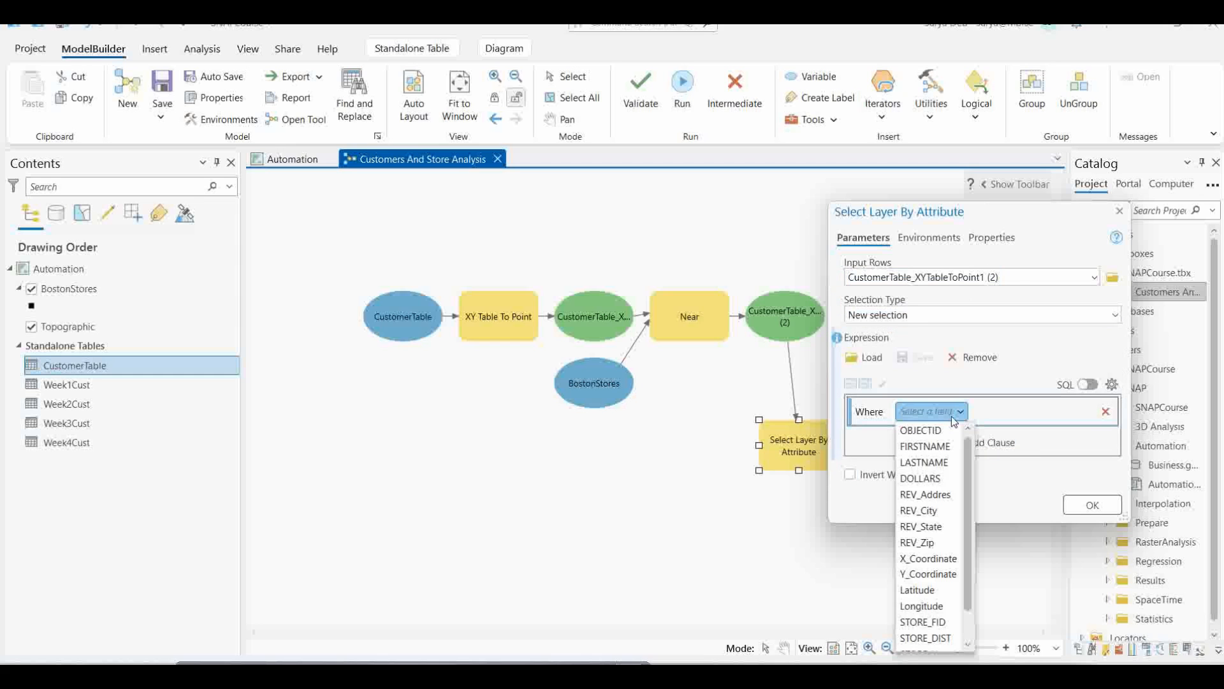
scroll(922, 561, "down", 1)
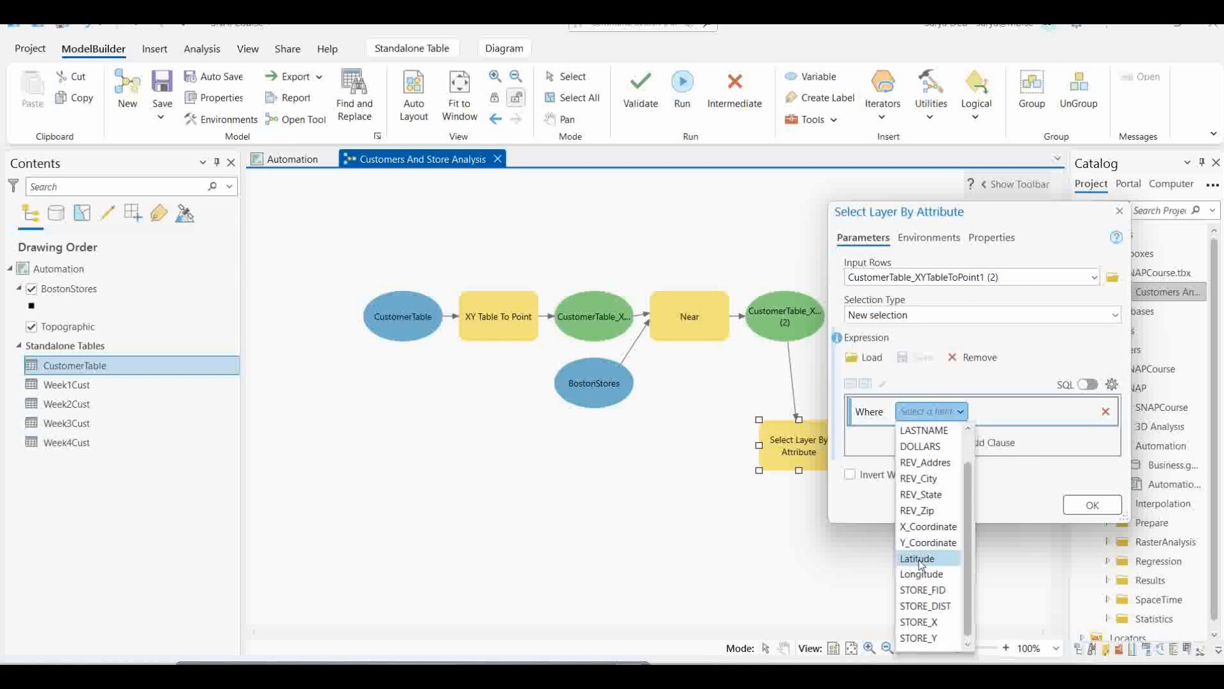
left_click(937, 590)
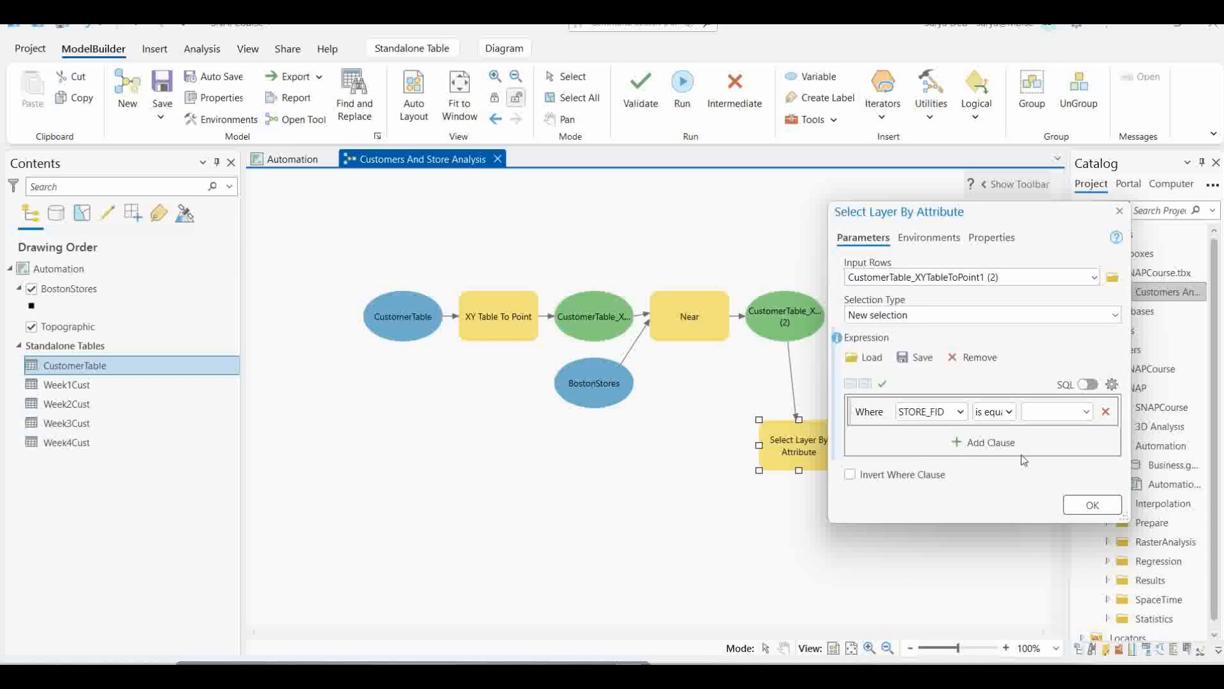
left_click(993, 412)
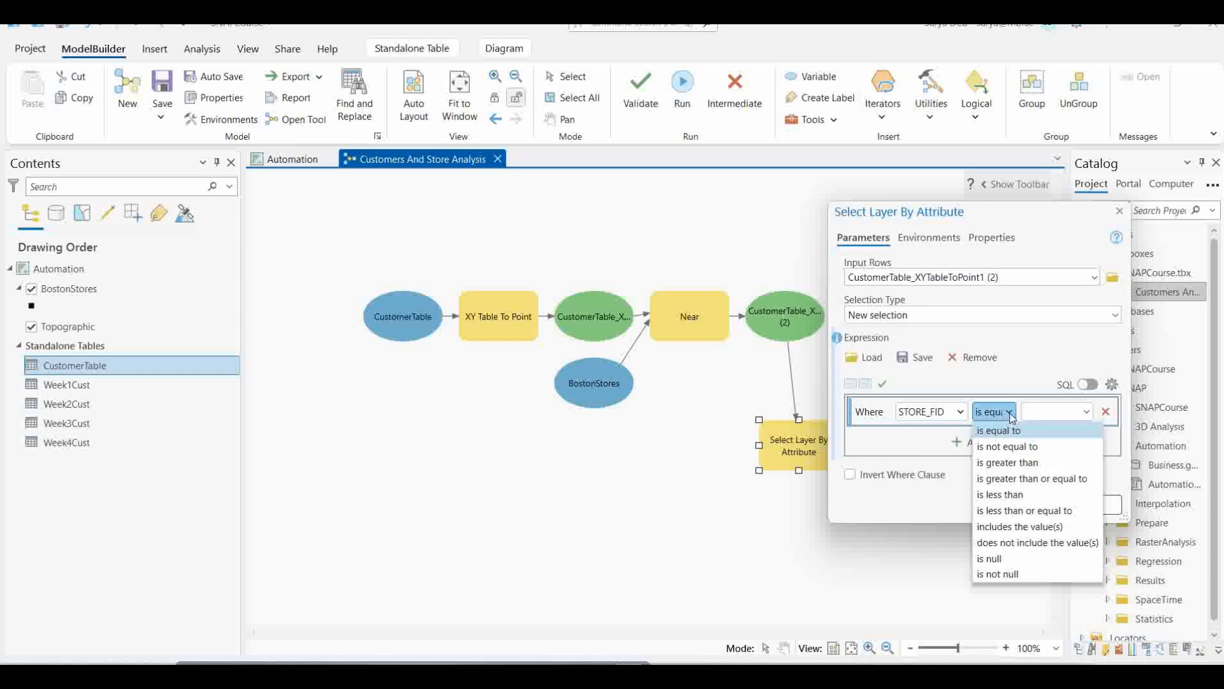
left_click(1000, 446)
left_click(1085, 412)
left_click(1044, 414)
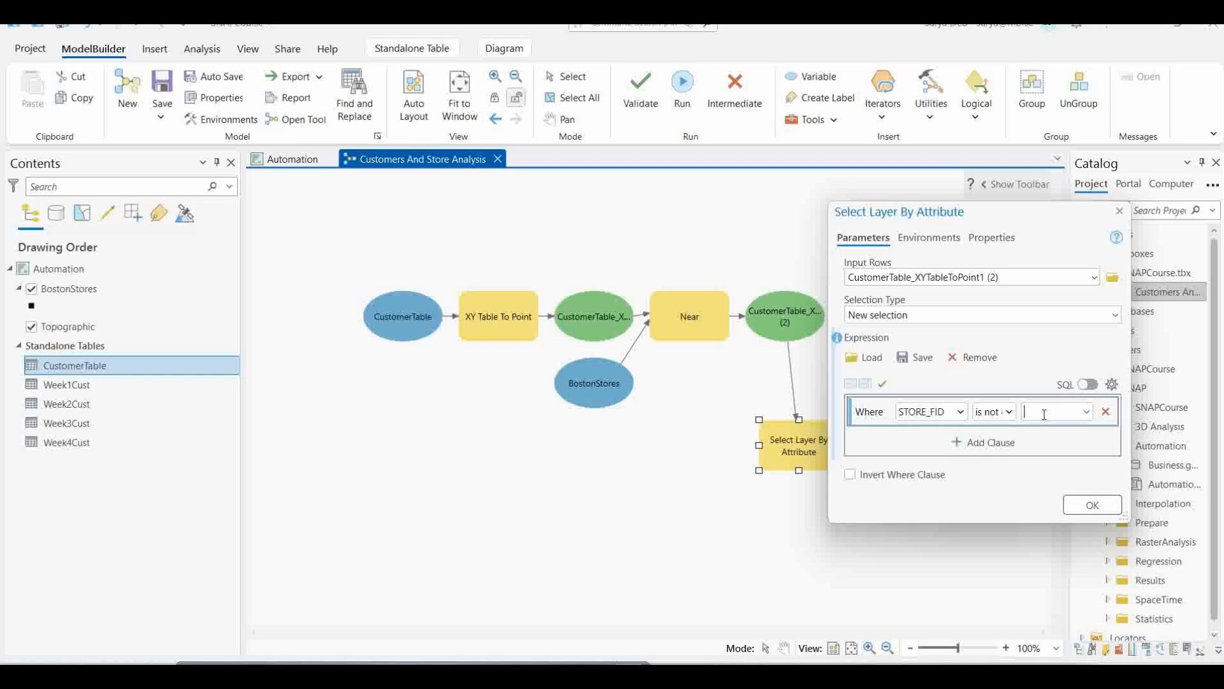
type("-1")
left_click(1097, 504)
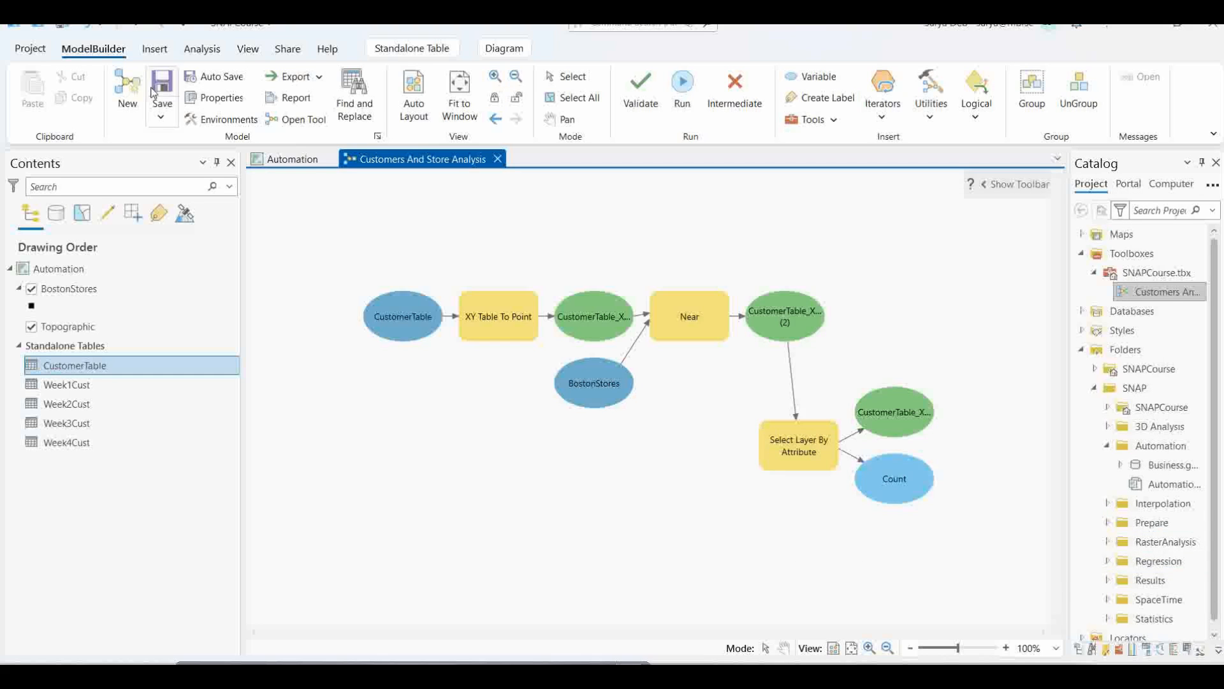
Auto-arrange the Customers And Store Analysis diagram into a single flow and save the model
left_click(123, 87)
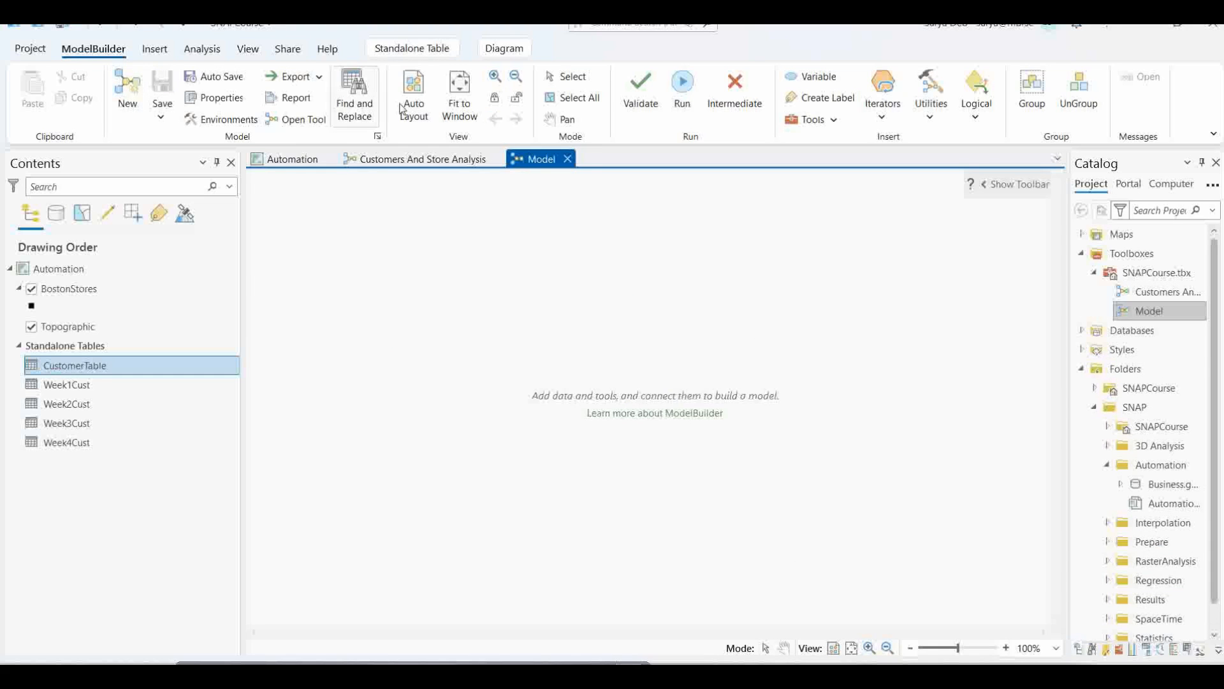
left_click(567, 159)
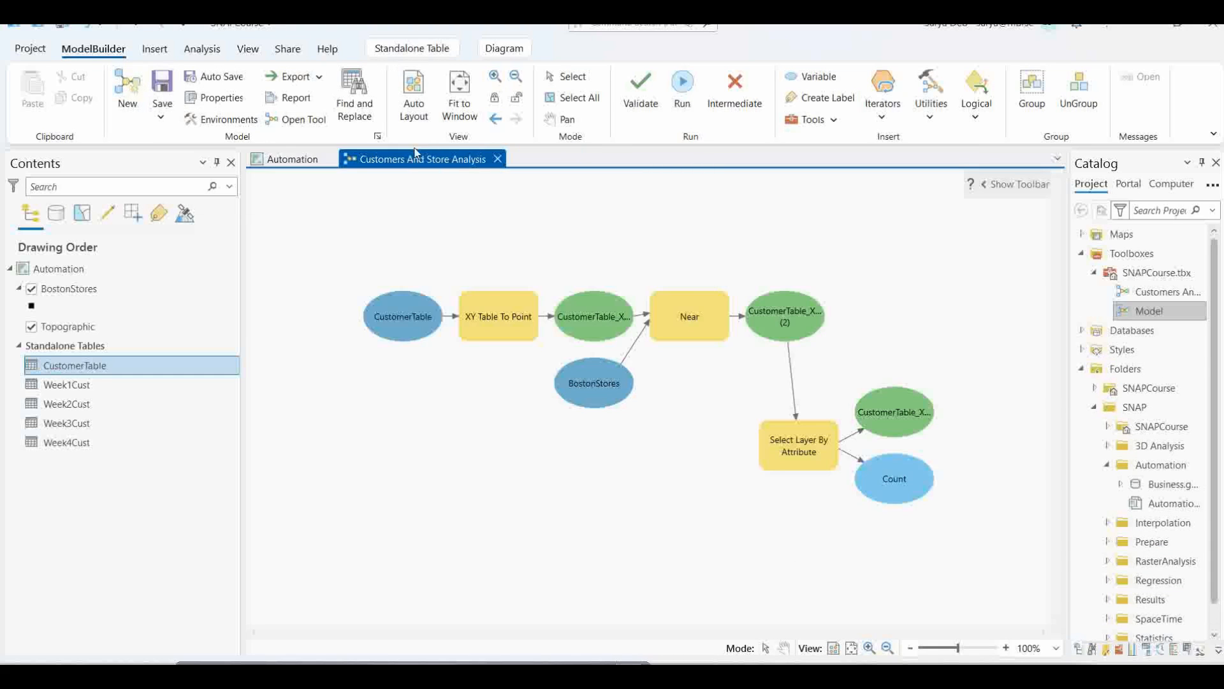
left_click(414, 92)
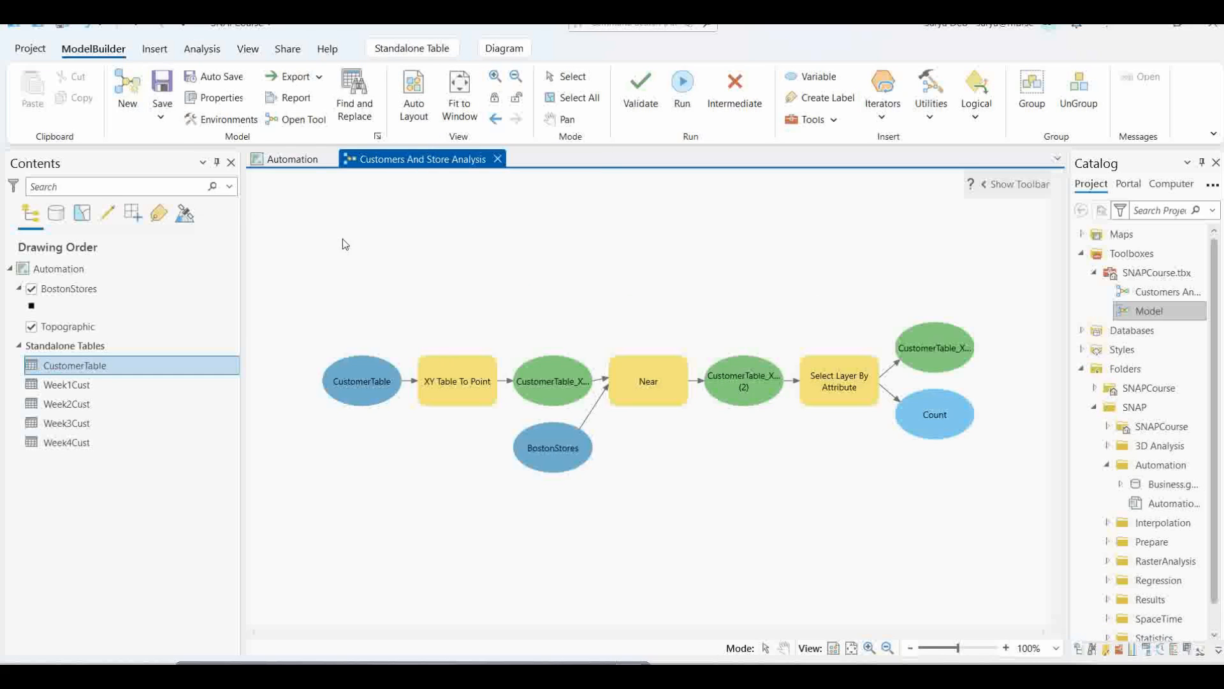
left_click(162, 86)
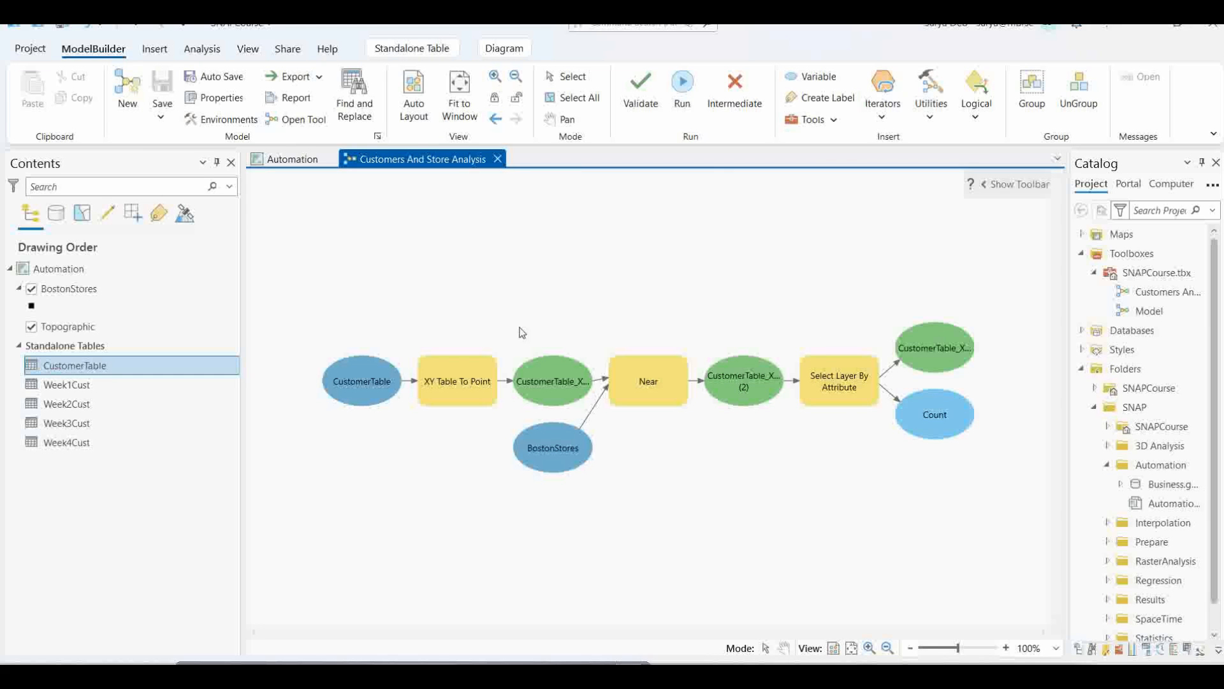
Add the Generate Origin-Destination Links analysis tool to the model, below Select Layer By Attribute
mouse_move(845, 362)
left_click(834, 121)
left_click(1043, 142)
left_click(842, 141)
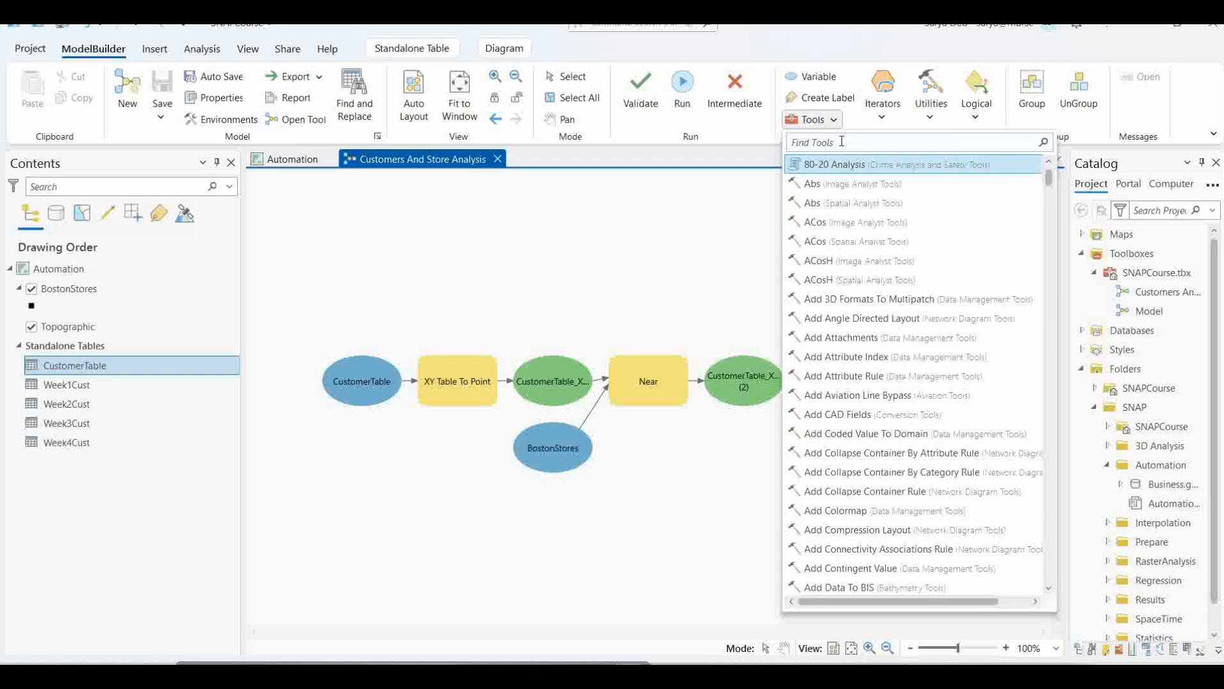
type("GE")
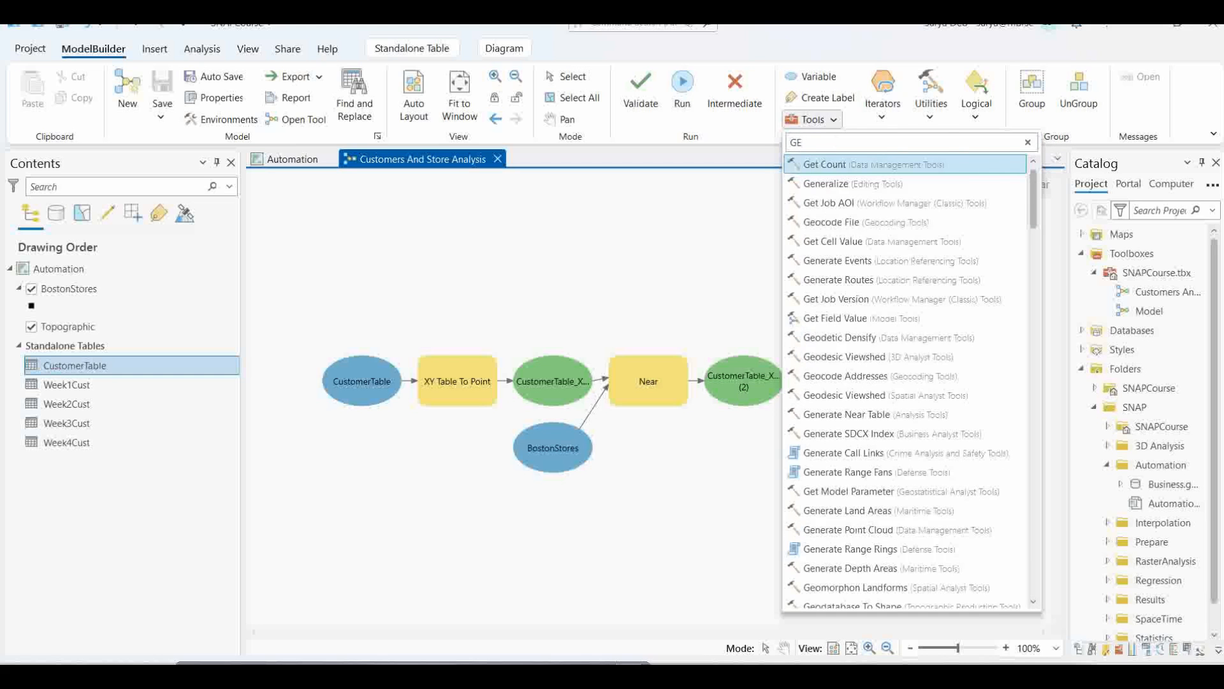
type("NERATE")
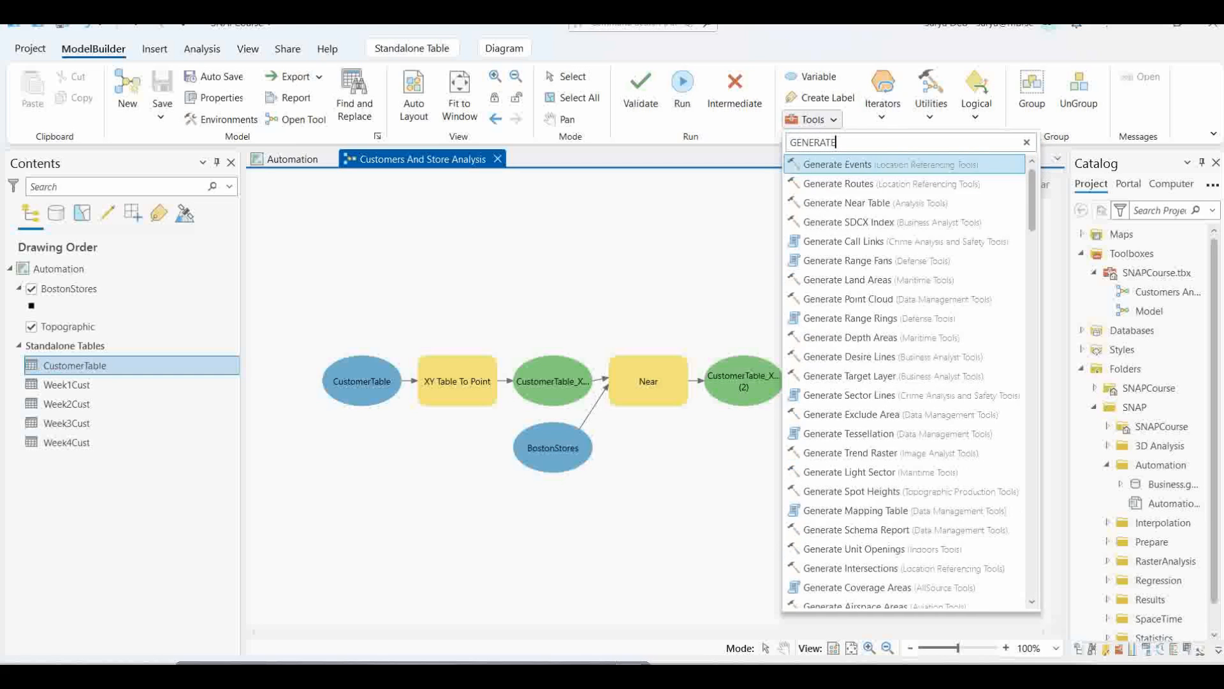
type(" ORI")
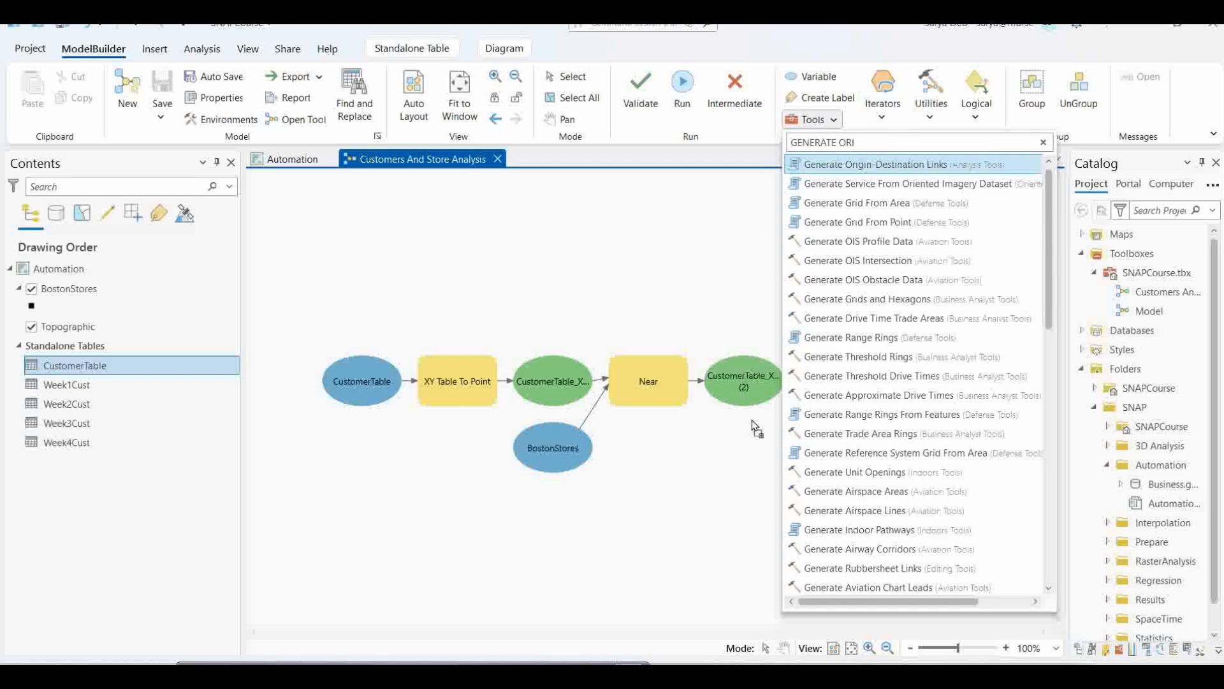
left_click_drag(755, 486, 753, 483)
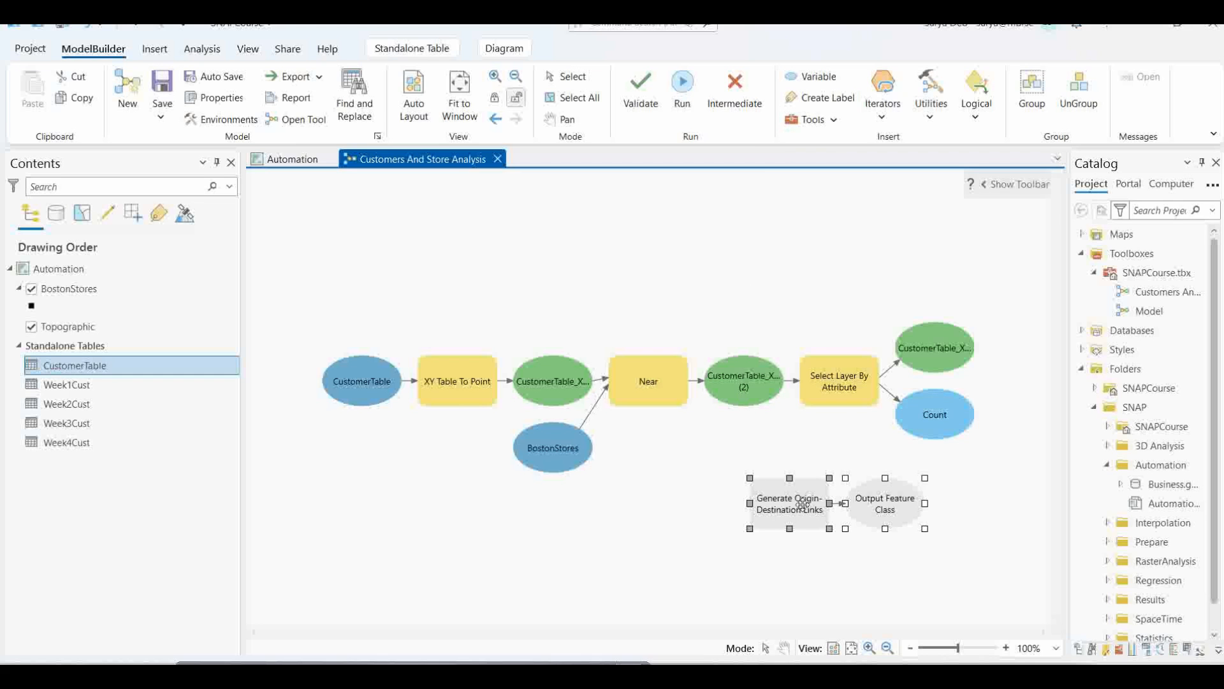
mouse_move(799, 508)
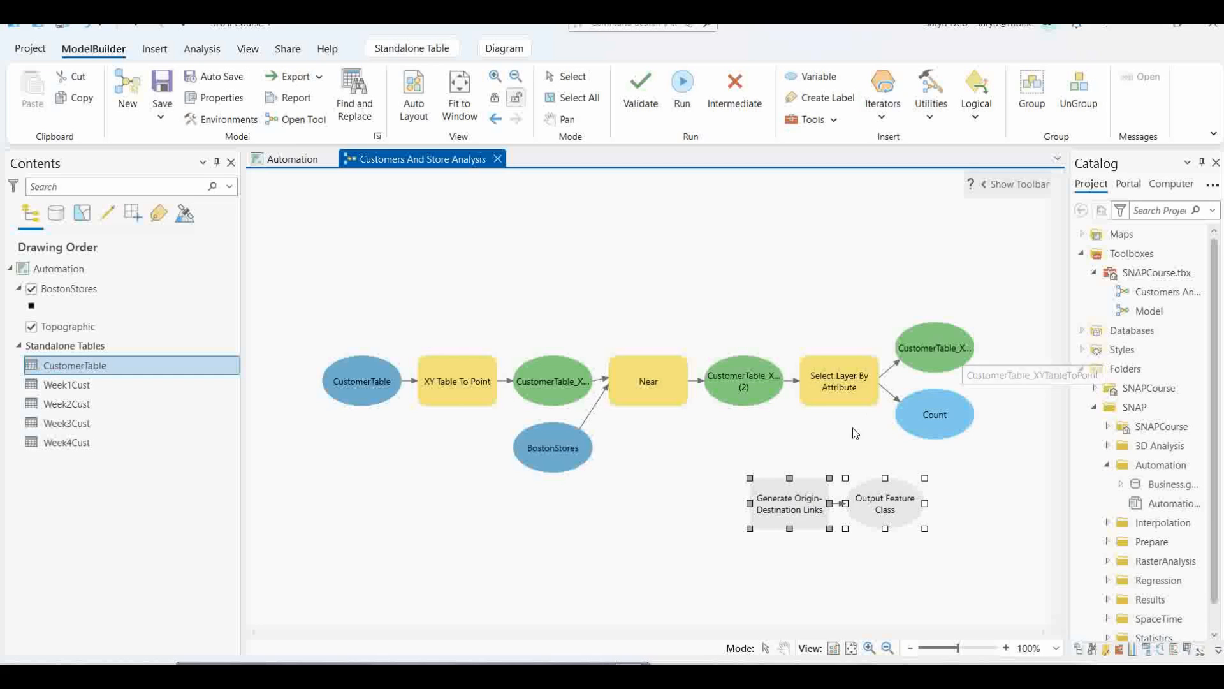
left_click(813, 439)
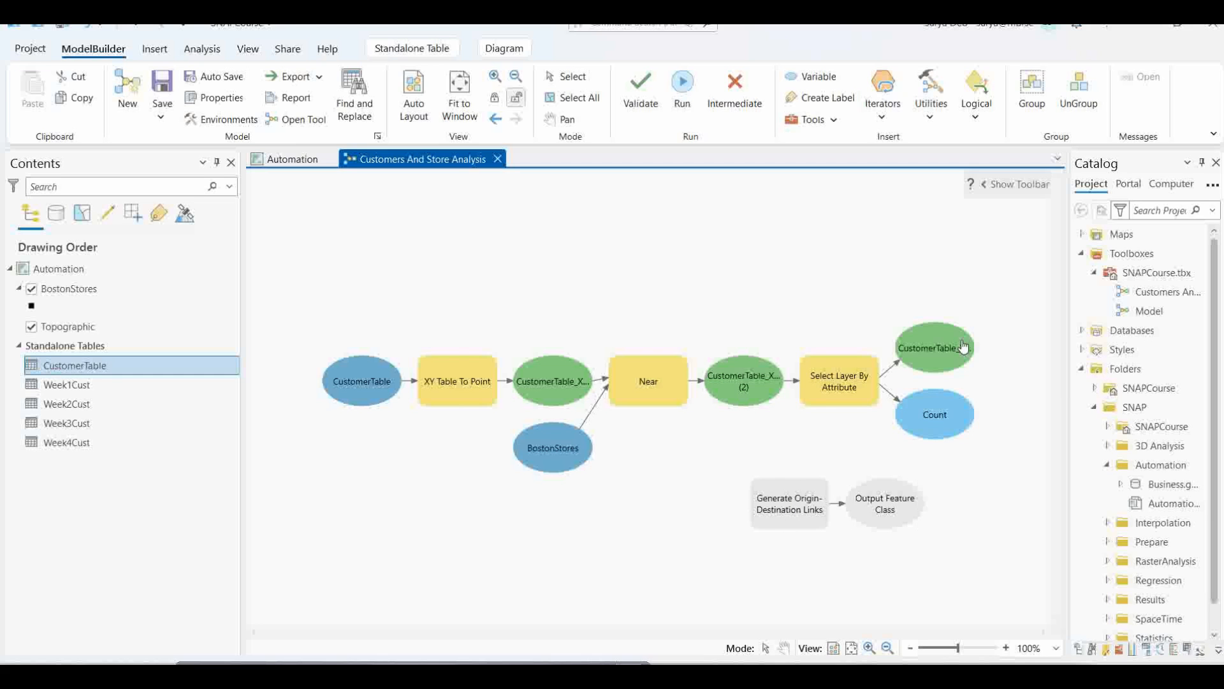
double_click(783, 510)
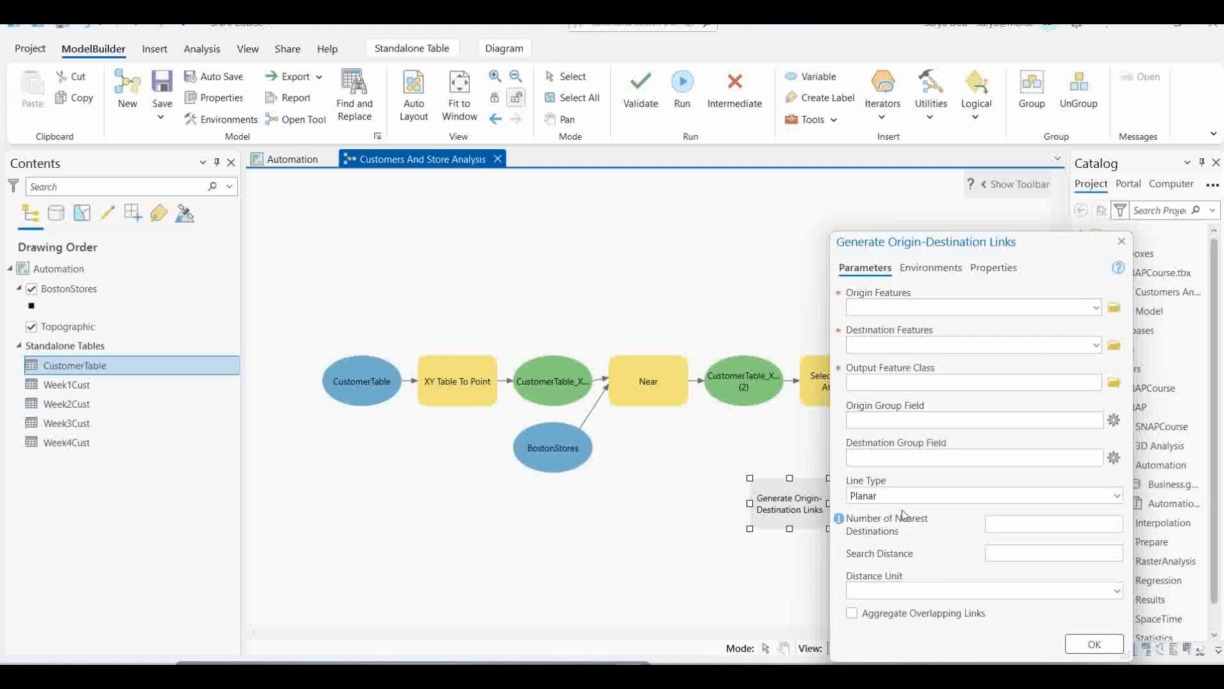
left_click(1096, 309)
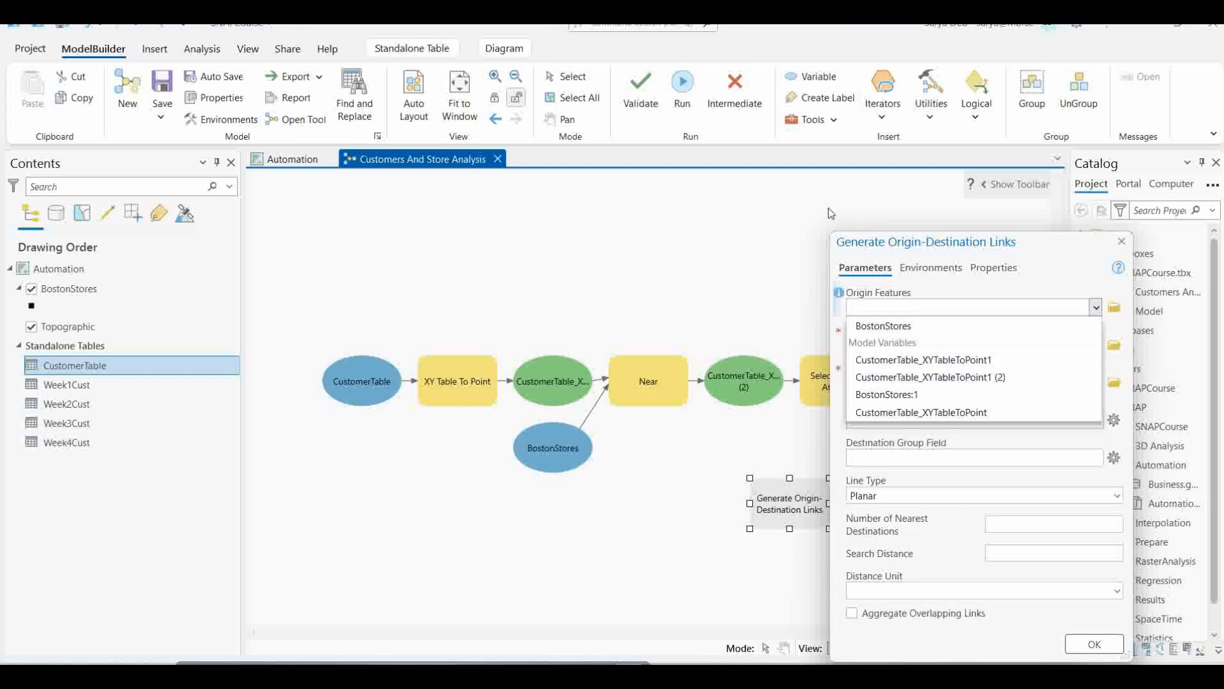
left_click(1123, 245)
left_click(1122, 242)
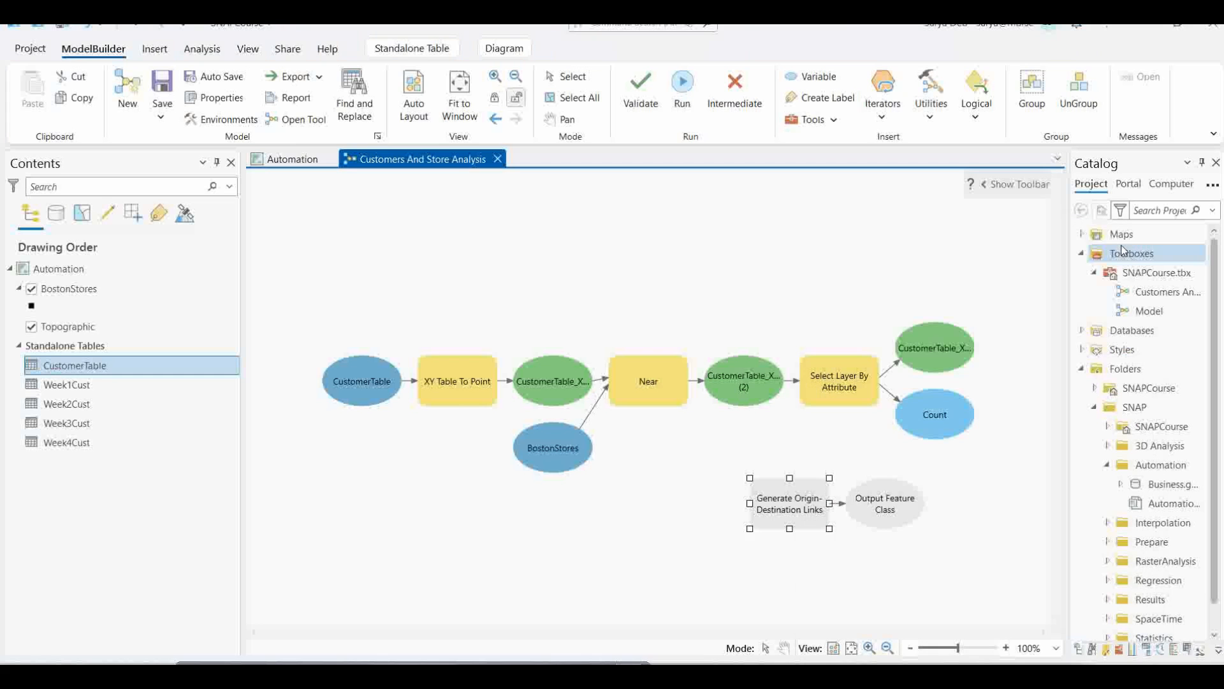
Move Generate Origin-Destination Links and its output below Count, and connect the selected customer layer to the tool as its origin features
left_click_drag(799, 508, 1017, 478)
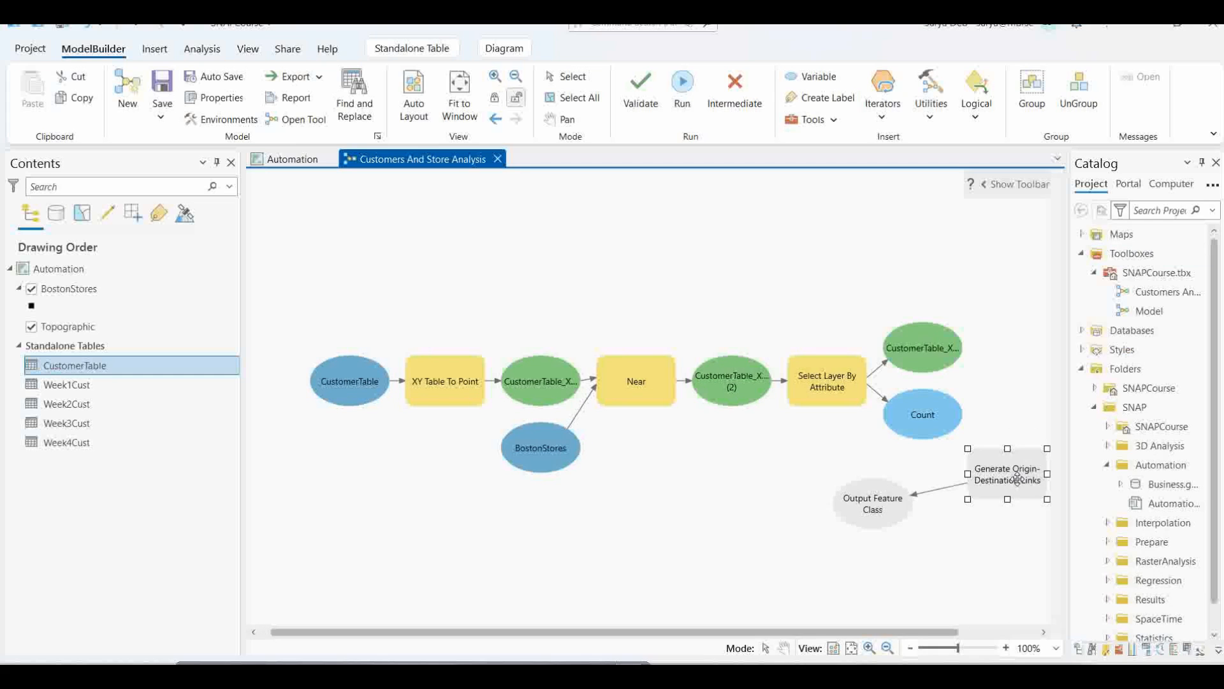
left_click_drag(890, 517, 1020, 520)
left_click_drag(887, 354, 943, 469)
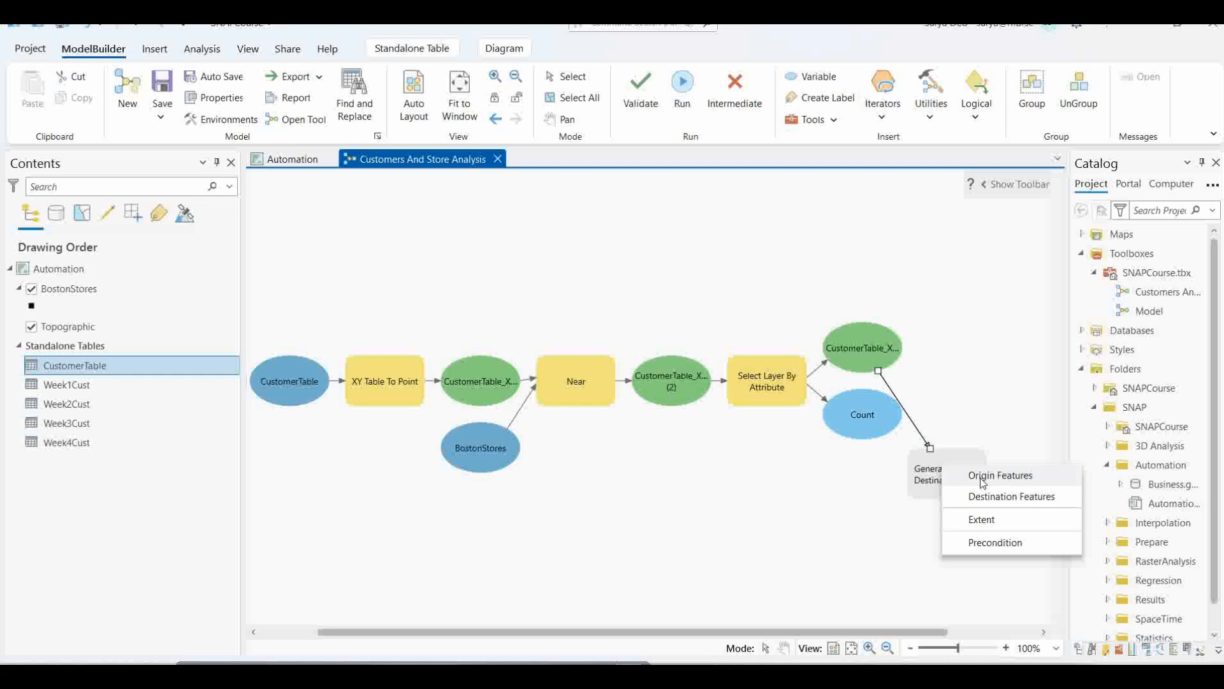
left_click(982, 483)
Set Generate Origin-Destination Links' destination features to the BostonStores:1 model variable, keeping CustomerTable_XYTableToPoint as the origin features
double_click(955, 483)
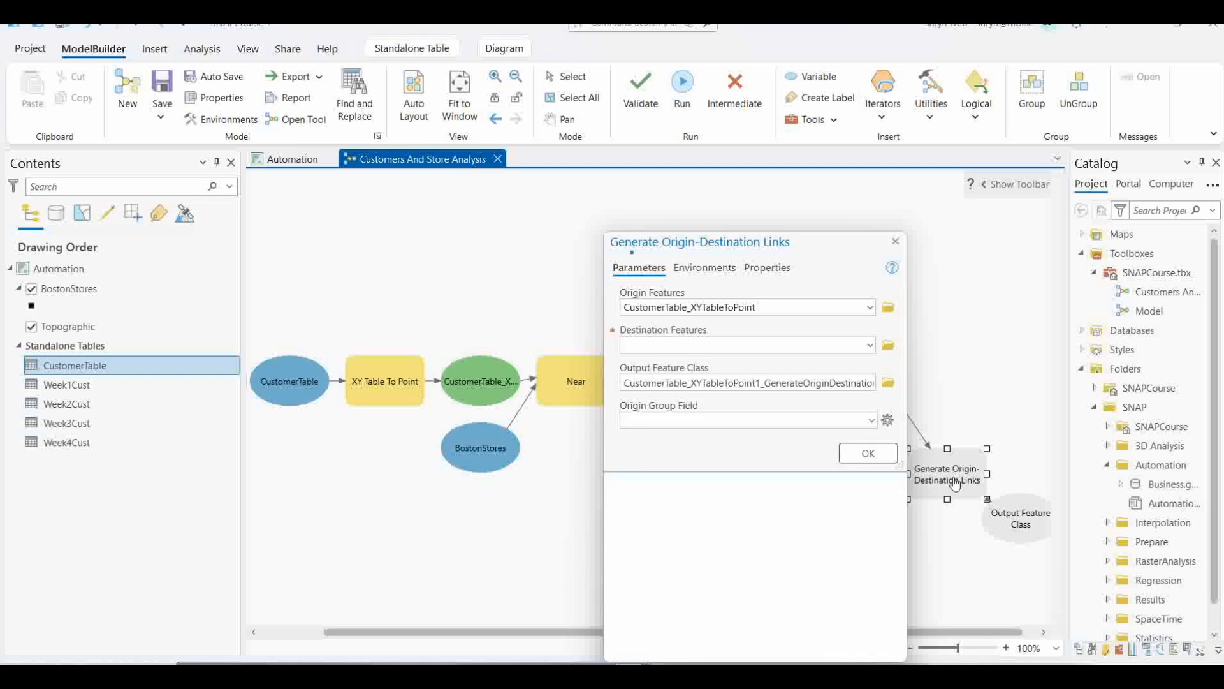
left_click_drag(783, 247, 567, 220)
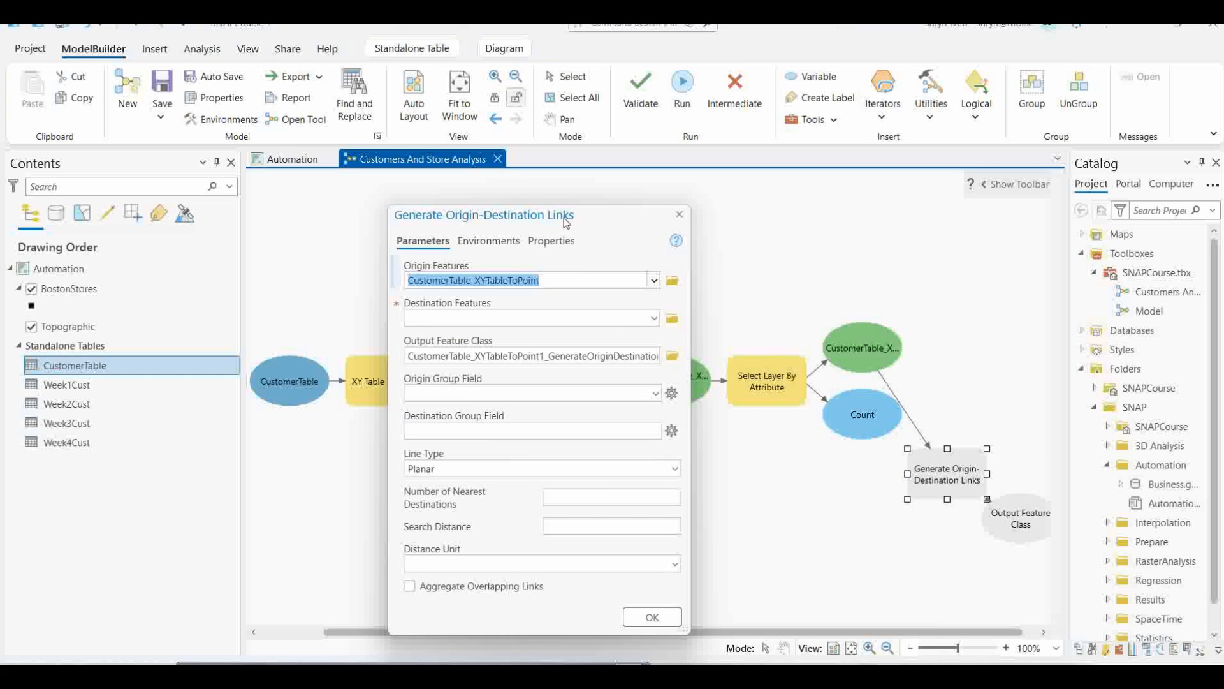
left_click(654, 317)
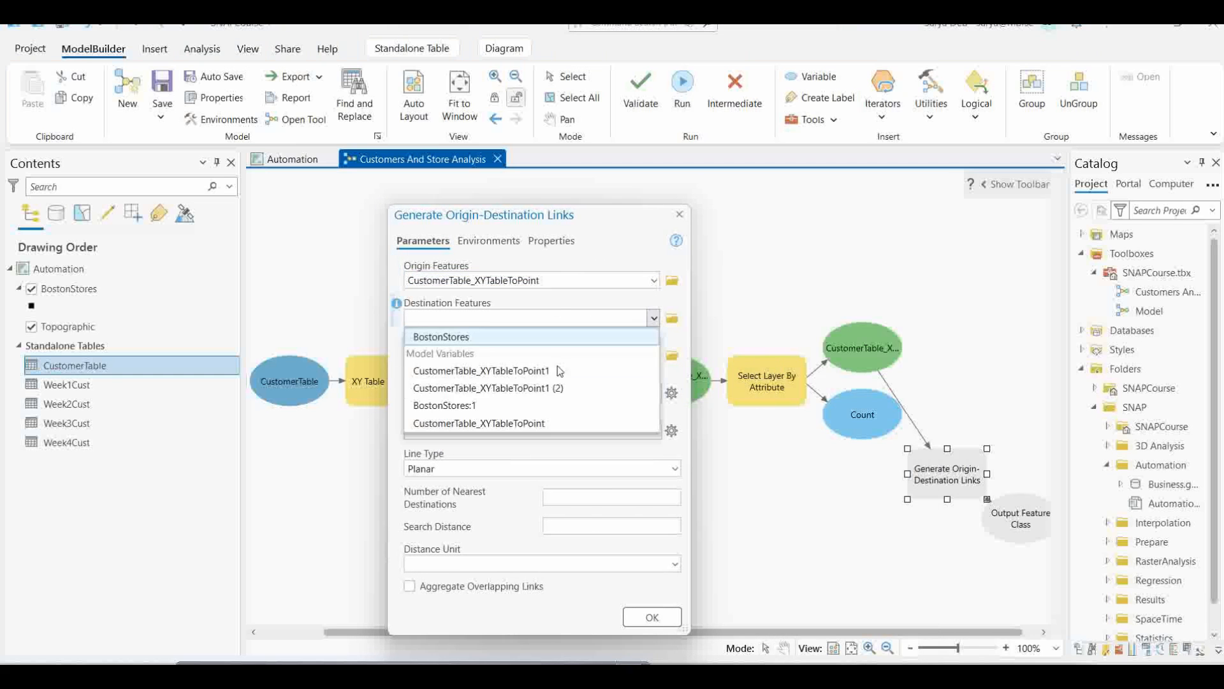
left_click(455, 406)
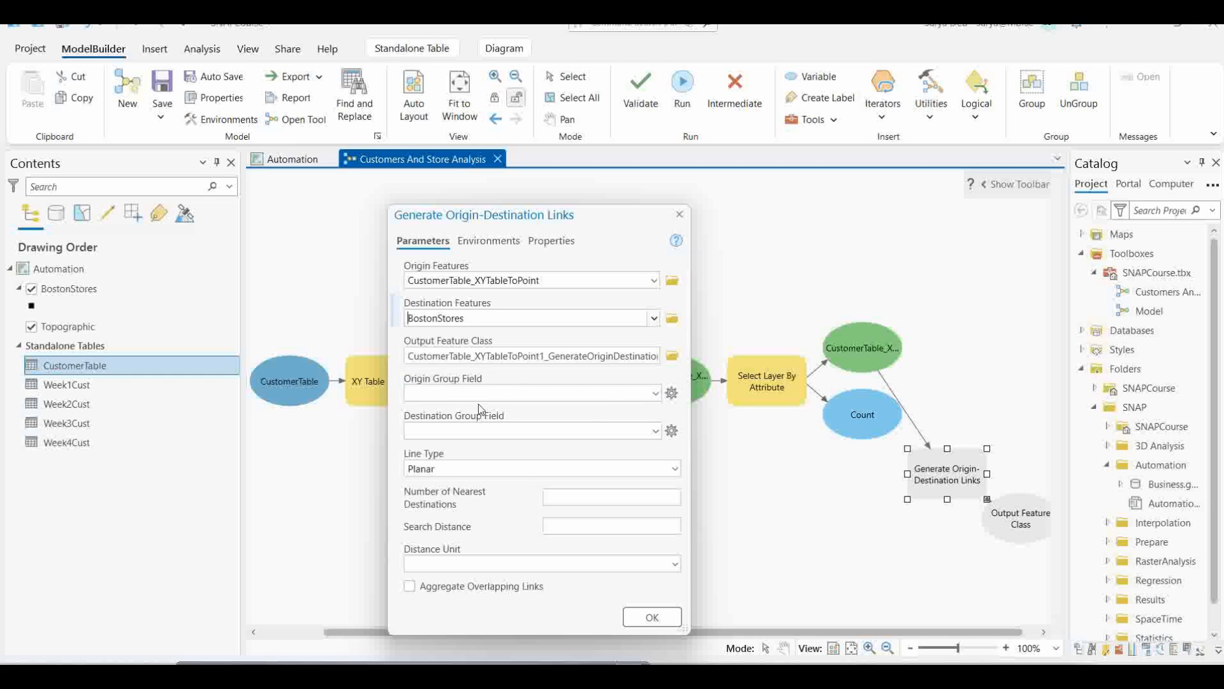
Set the origin group field to STORE_FID and the destination group field to STORE_NUM for the origin-destination links
left_click(654, 394)
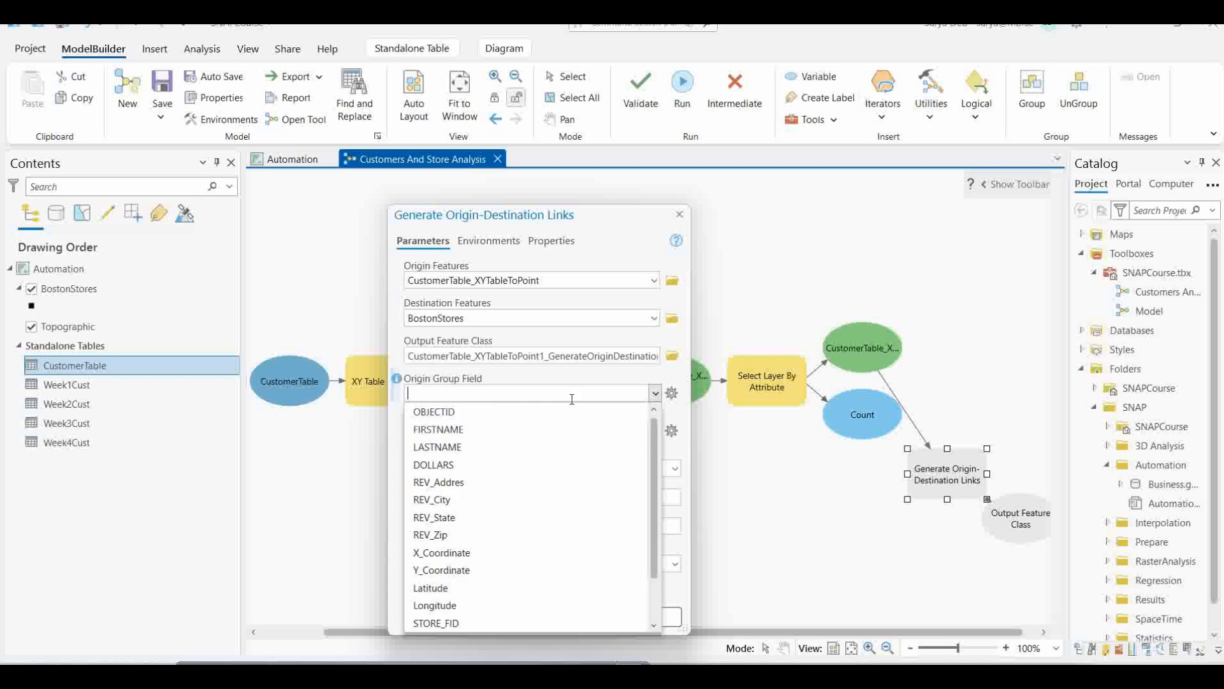
scroll(473, 548, "down", 1)
left_click(454, 571)
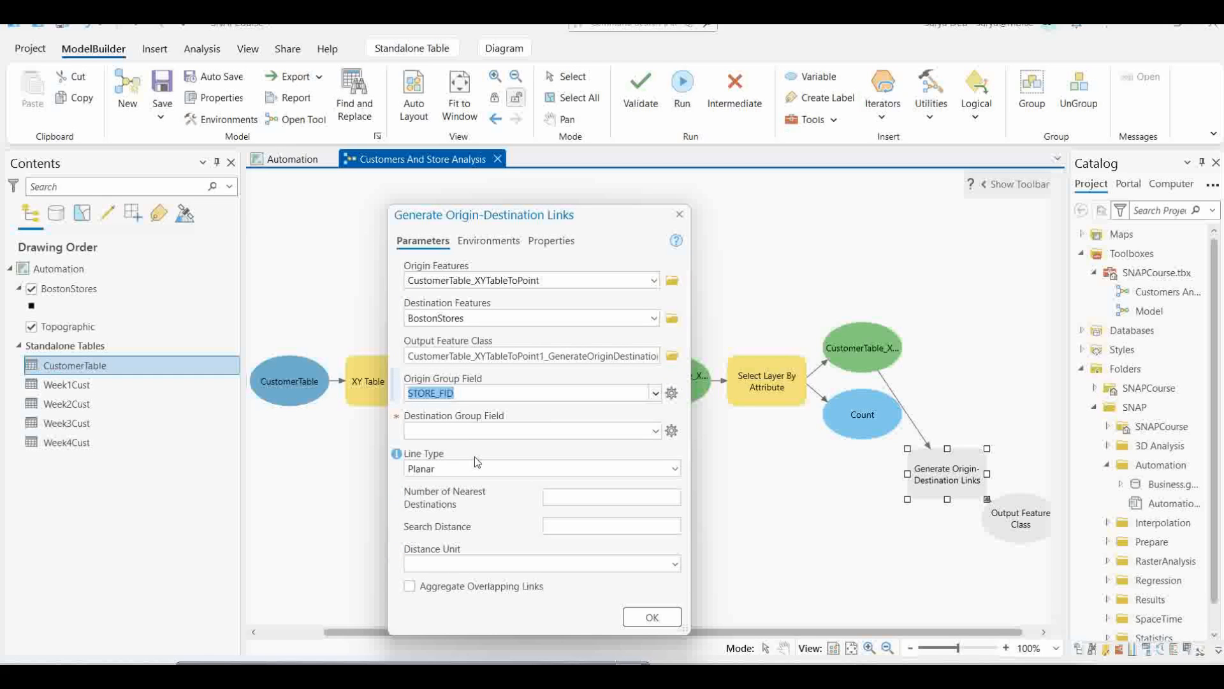
left_click(655, 431)
left_click(446, 483)
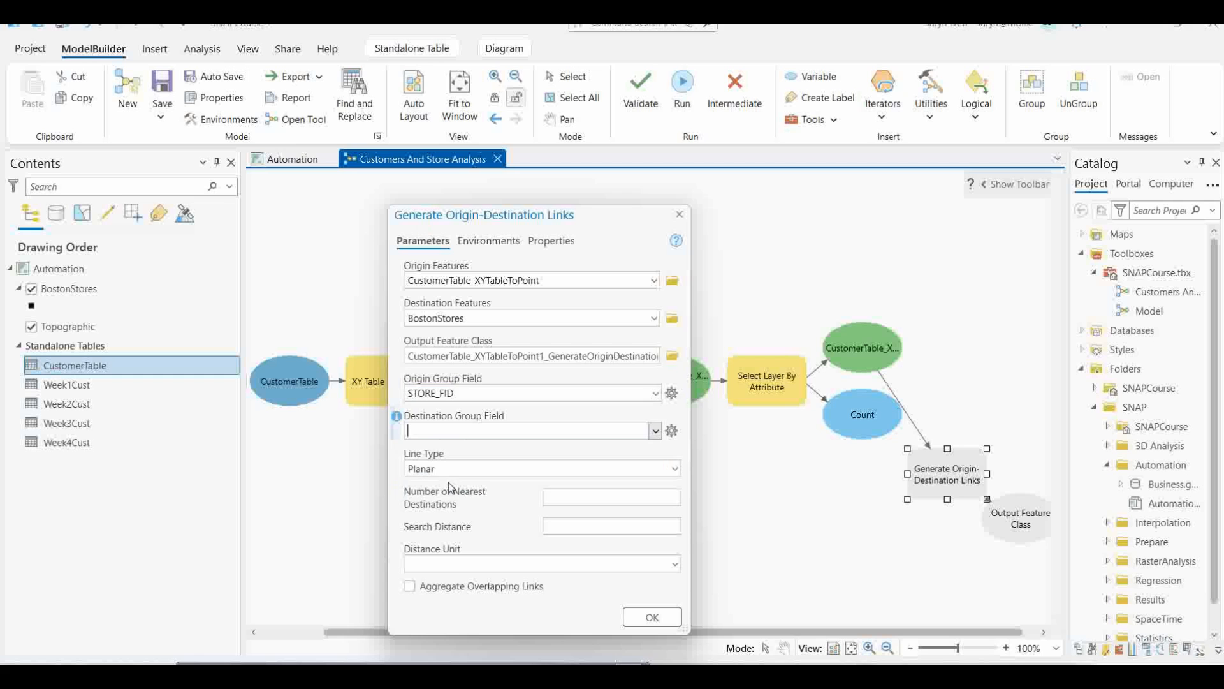
Set the links' output feature class to D:\Workshop preparation\test snap\desirelines and accept the tool parameters
left_click(555, 355)
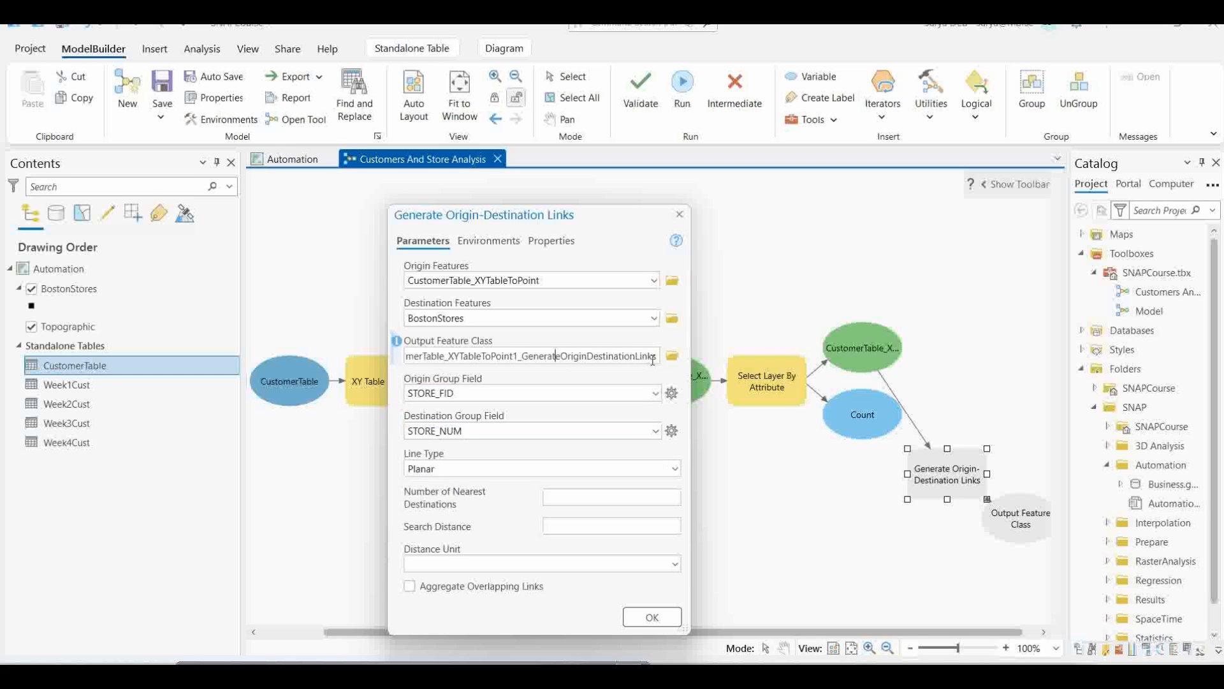
left_click_drag(657, 359, 505, 351)
mouse_move(579, 351)
left_mouse_down()
mouse_move(564, 353)
mouse_move(644, 355)
mouse_move(563, 354)
left_mouse_up()
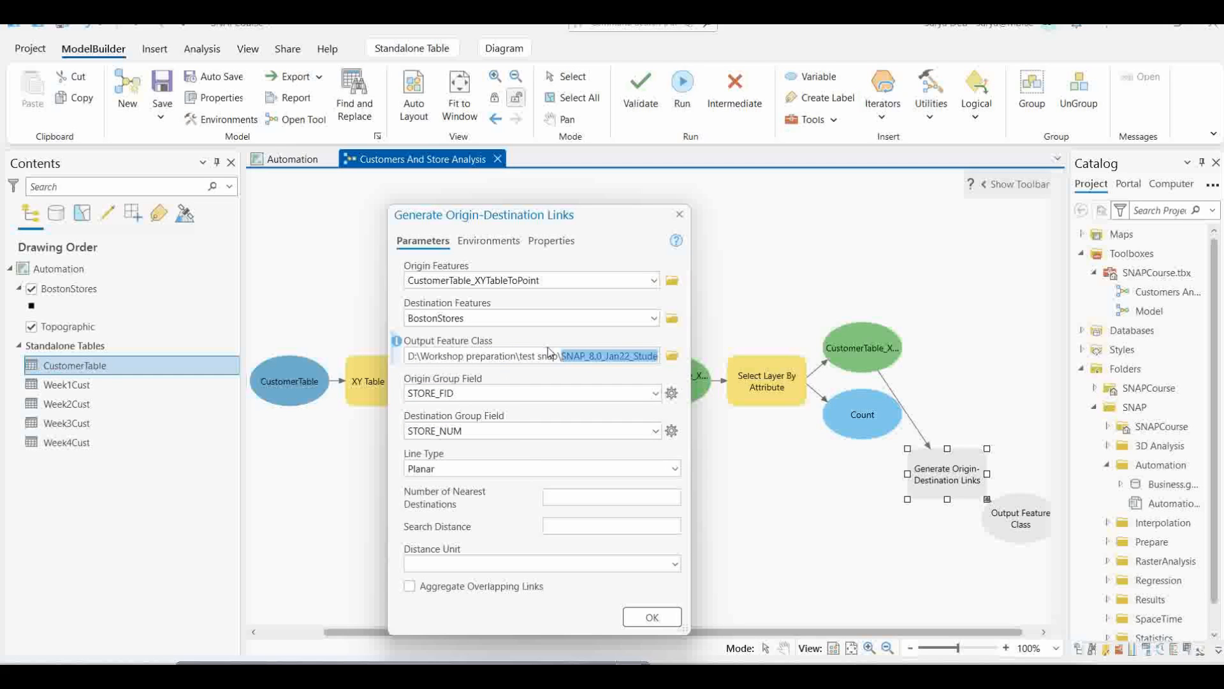
type("dES")
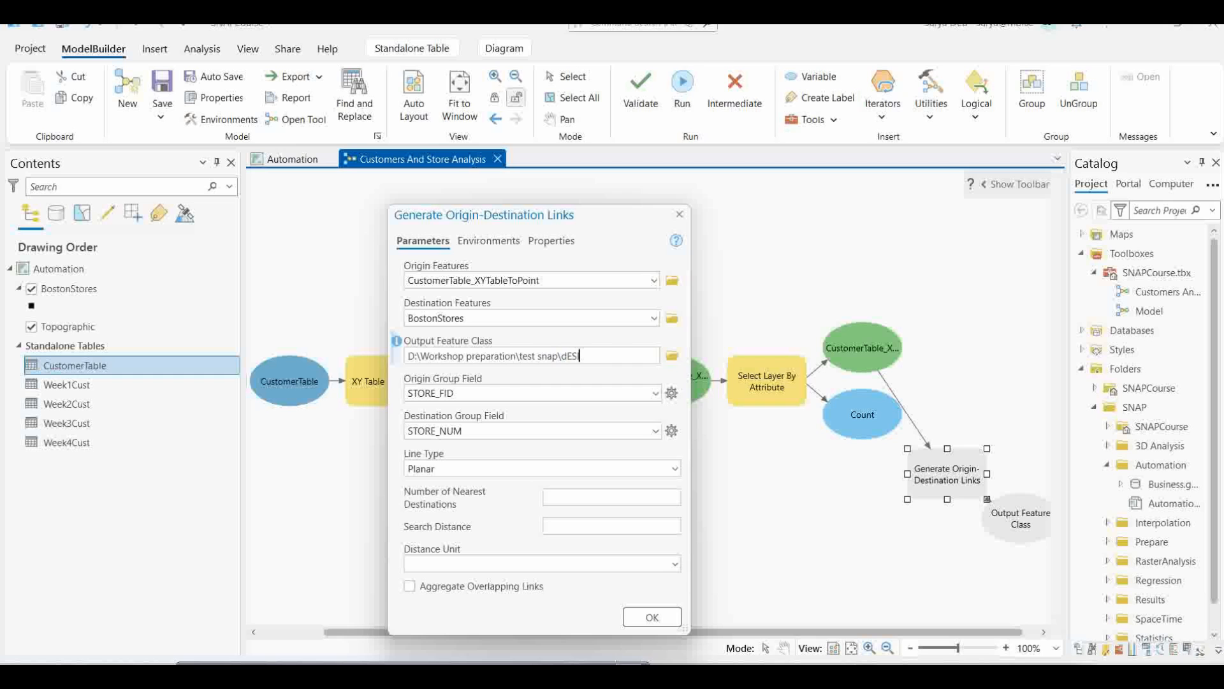
type("IRE")
key("BackSpace")
key("BackSpace")
key("BackSpace")
key("BackSpace")
key("BackSpace")
key("Caps_Lock")
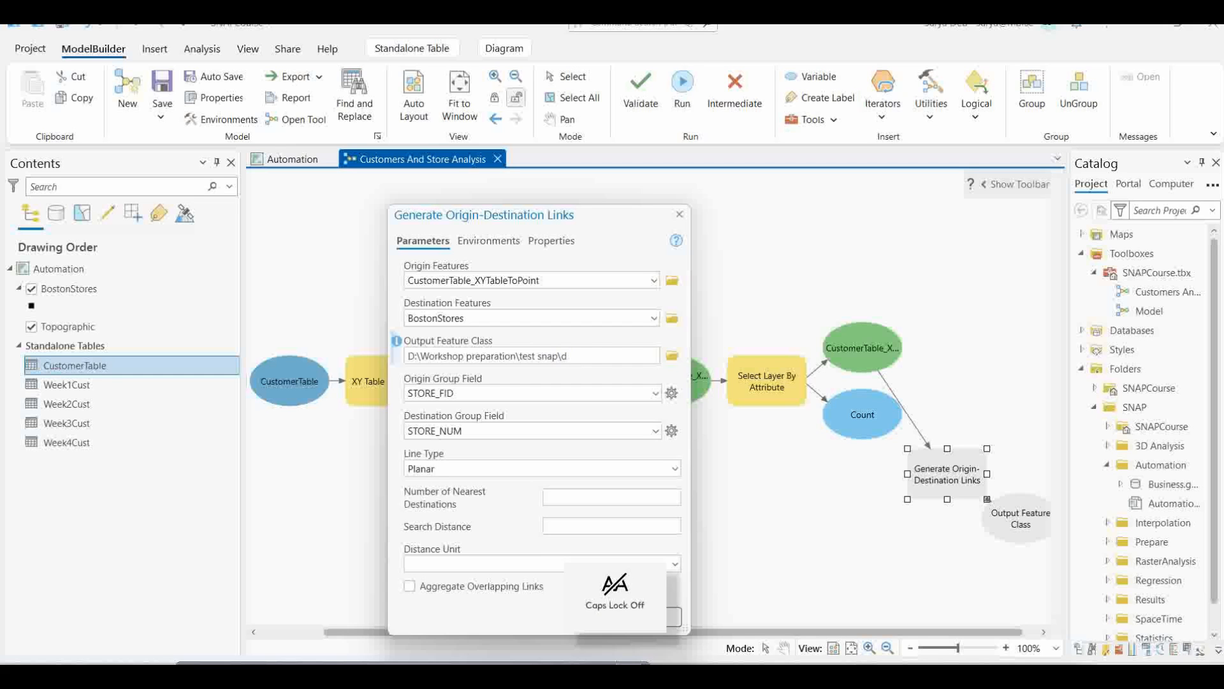
type("esire")
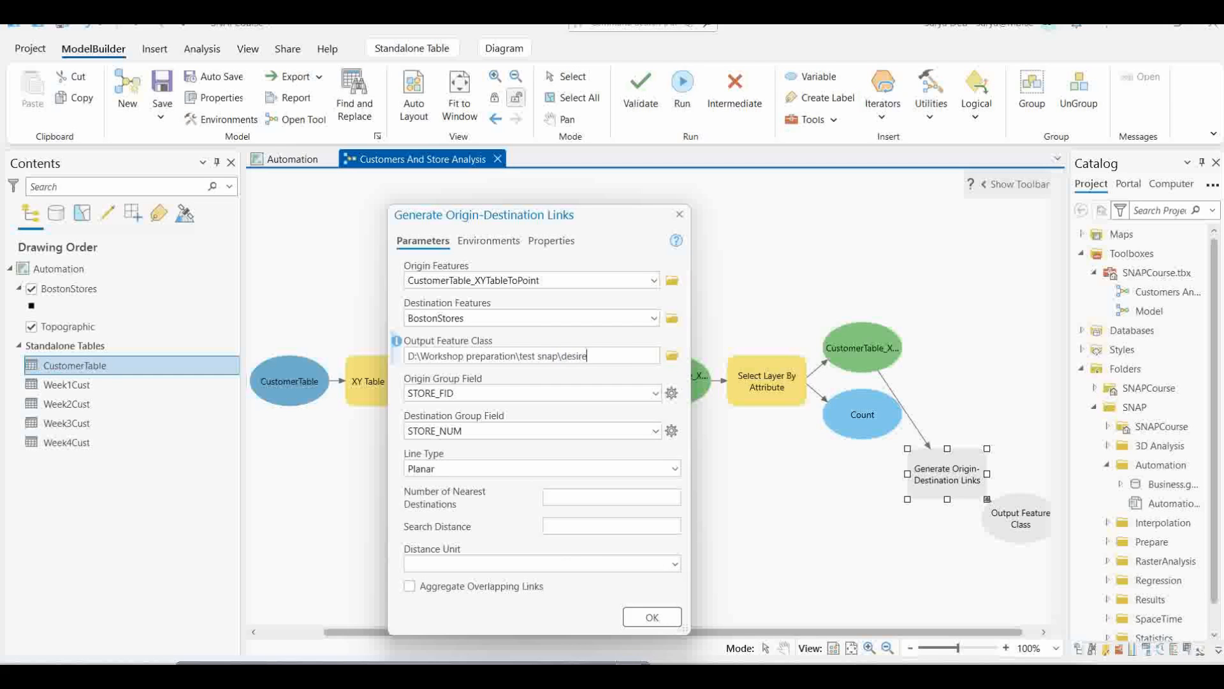
type("lines")
left_click(651, 617)
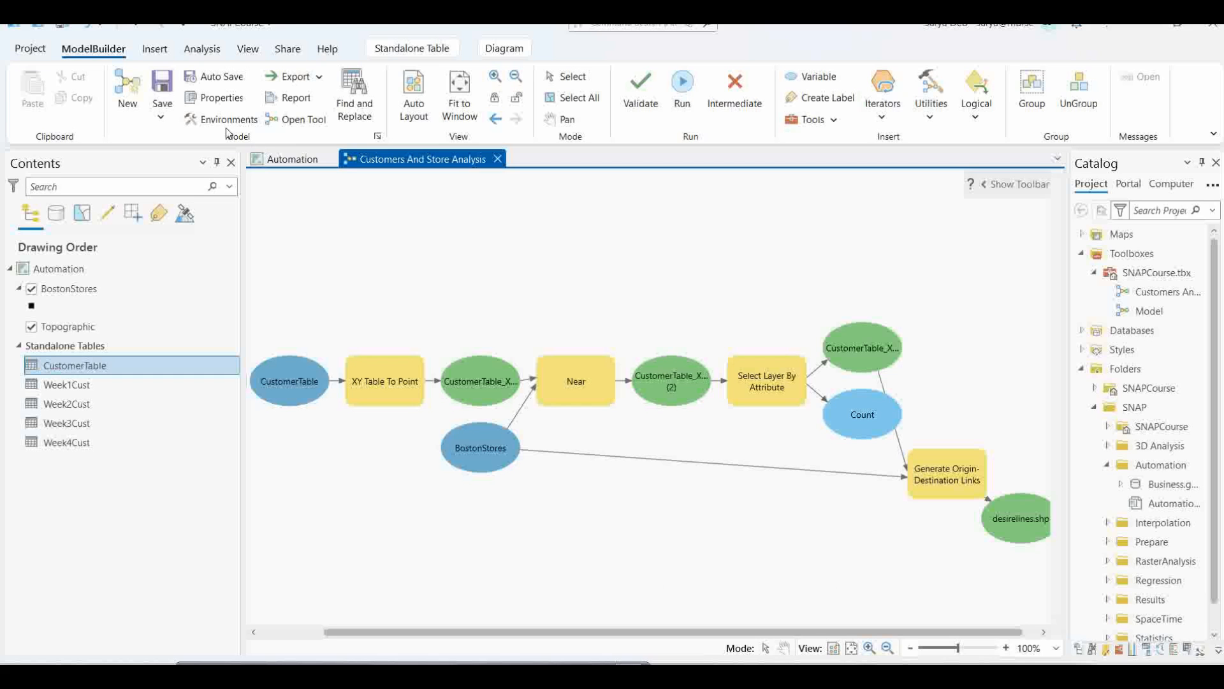
Auto-arrange the completed model diagram, including the desirelines output, and validate and save the model
left_click(412, 104)
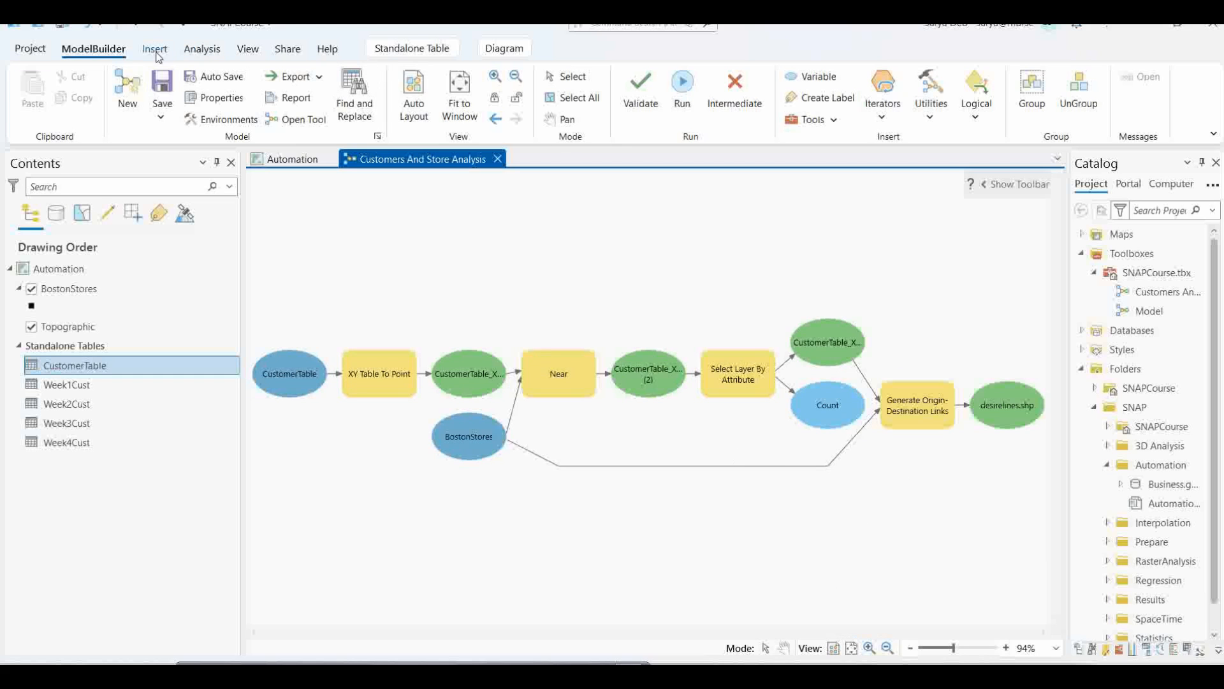
left_click(640, 92)
left_click(162, 87)
Set both the Select Layer By Attribute customer output and the desirelines.shp output to be added to the map display
left_click(816, 342)
right_click(816, 342)
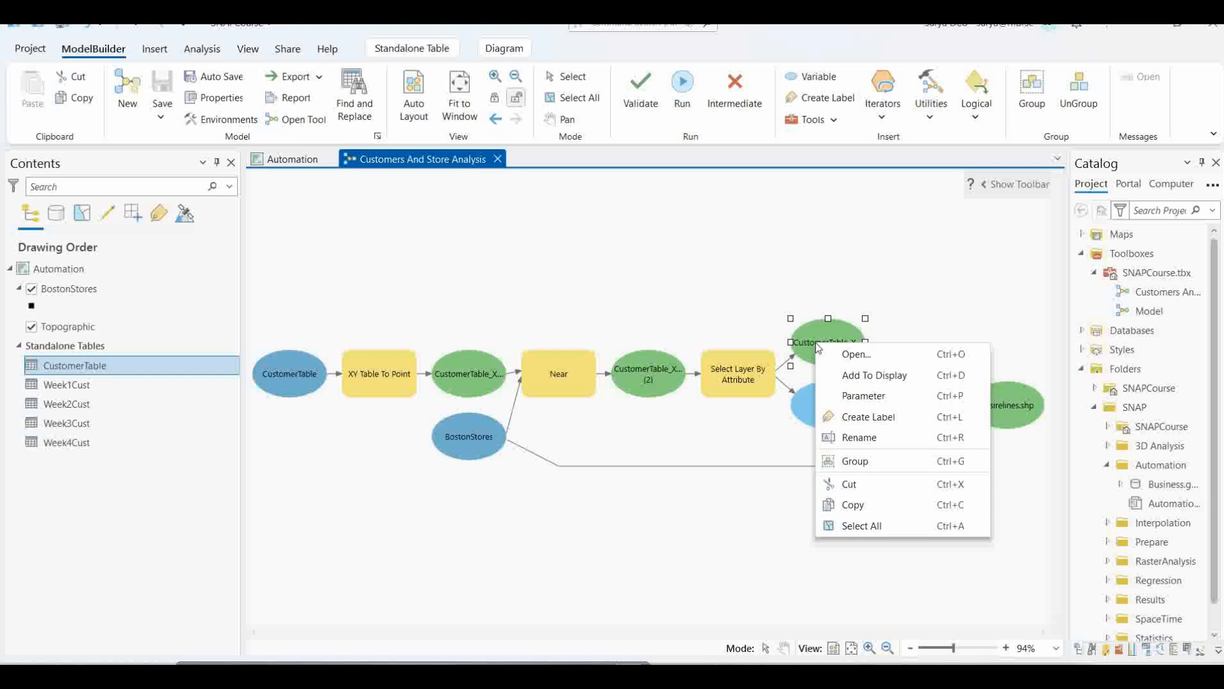
left_click(876, 376)
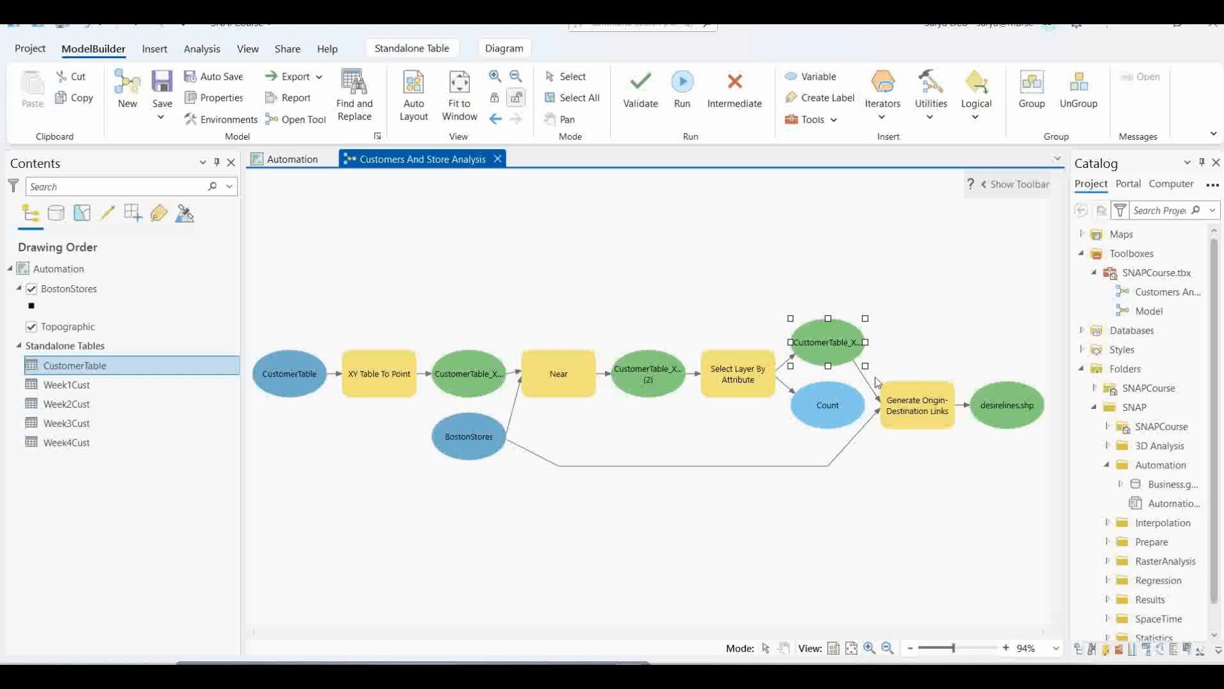
left_click(1010, 413)
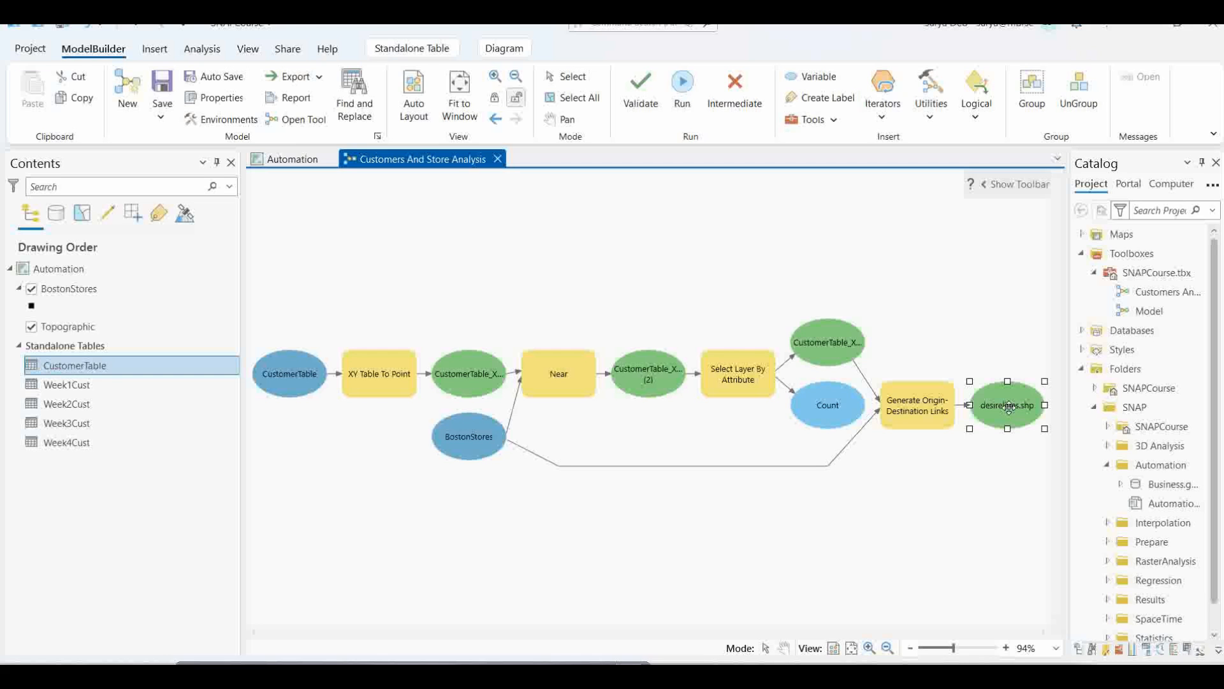
right_click(1010, 395)
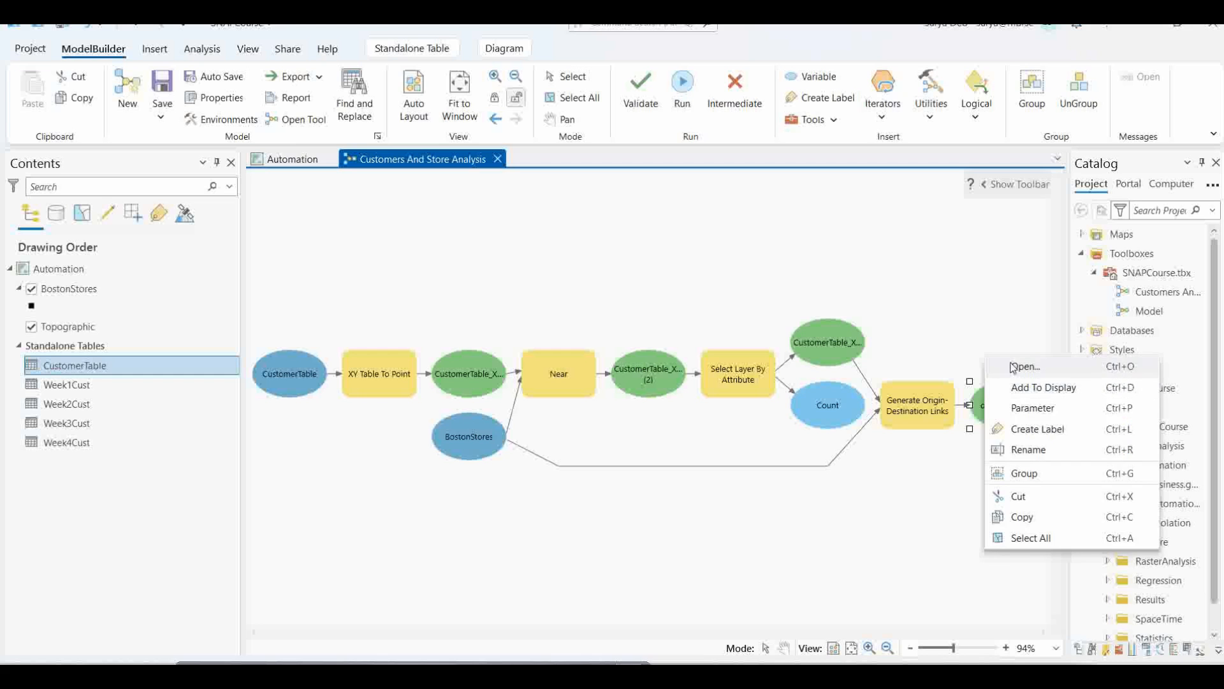
left_click(1027, 388)
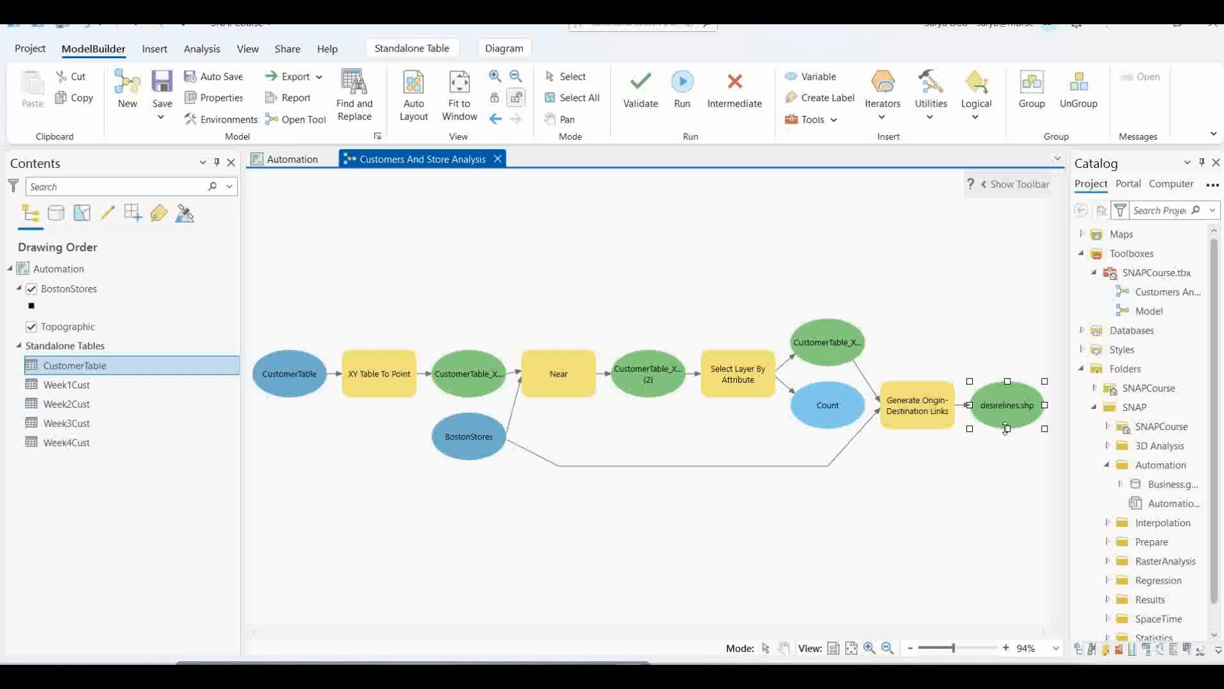
Validate the model with its display outputs set and save it
mouse_move(922, 409)
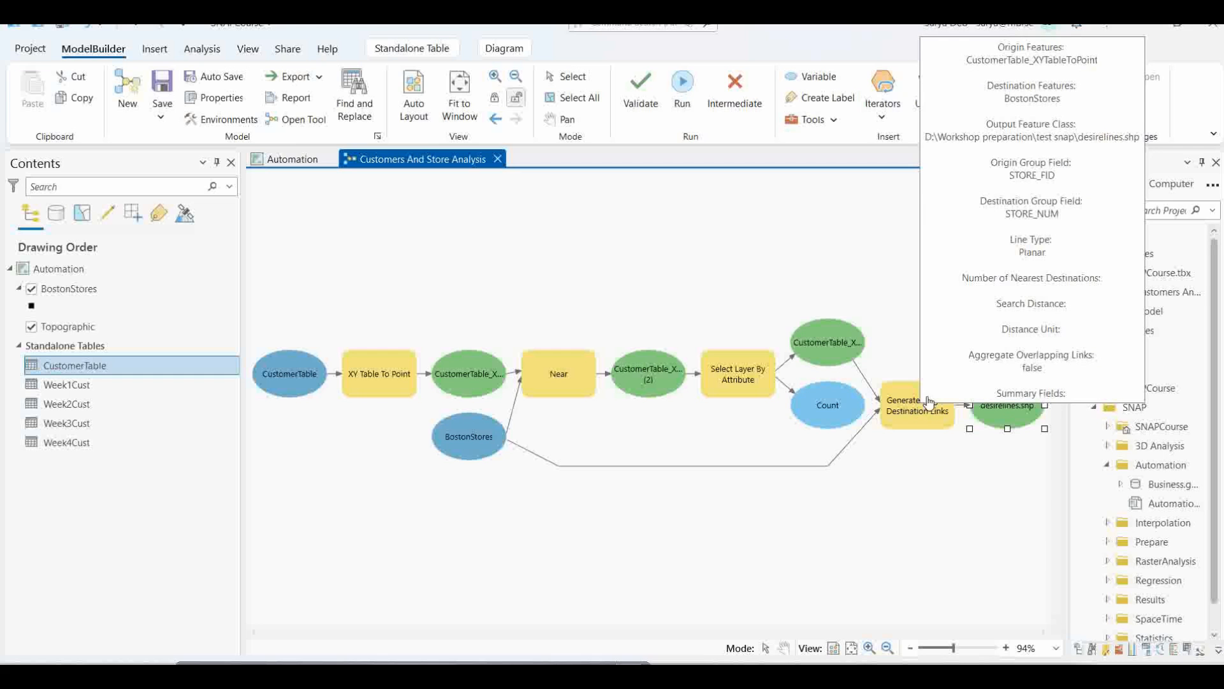
left_click(639, 92)
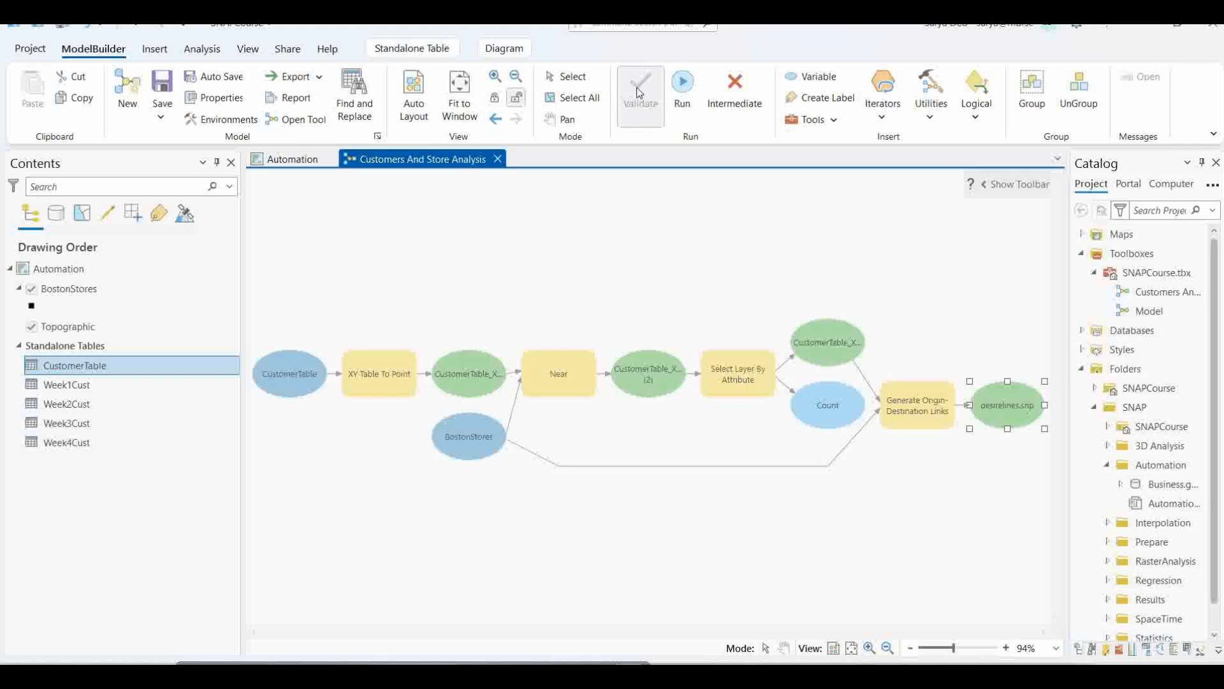
left_click(161, 88)
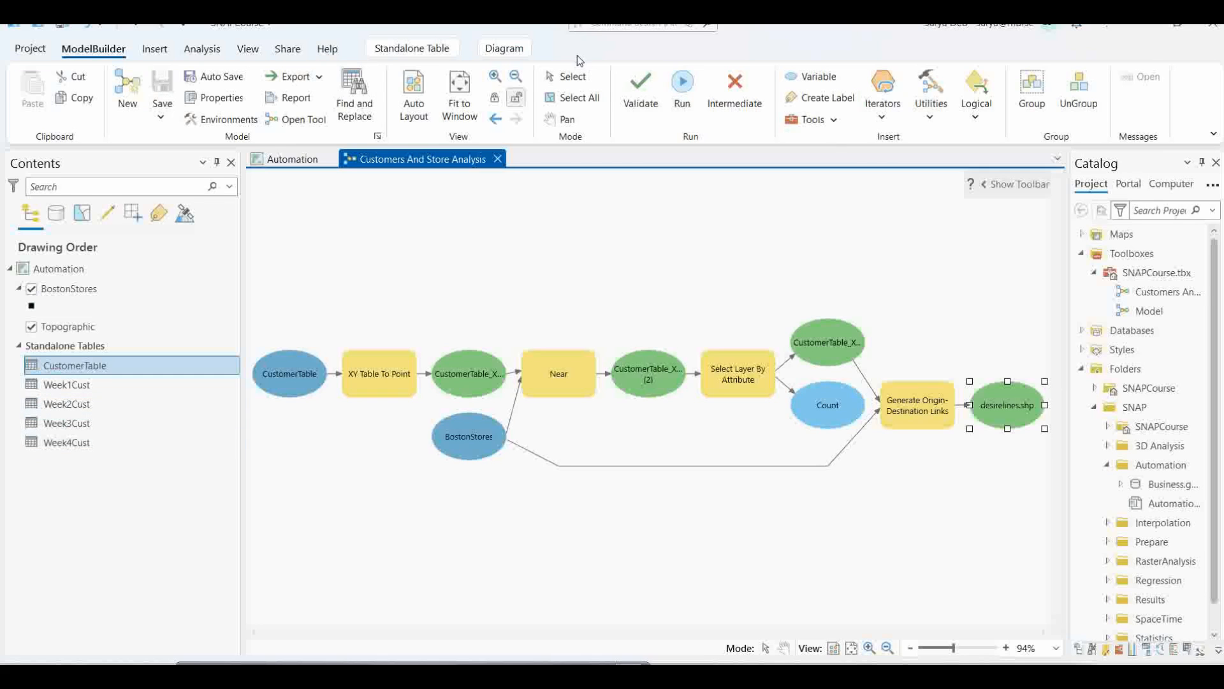
Run the Customers And Store Analysis model, close its progress report, and view the desire lines around Boston on the Automation map
left_click(682, 84)
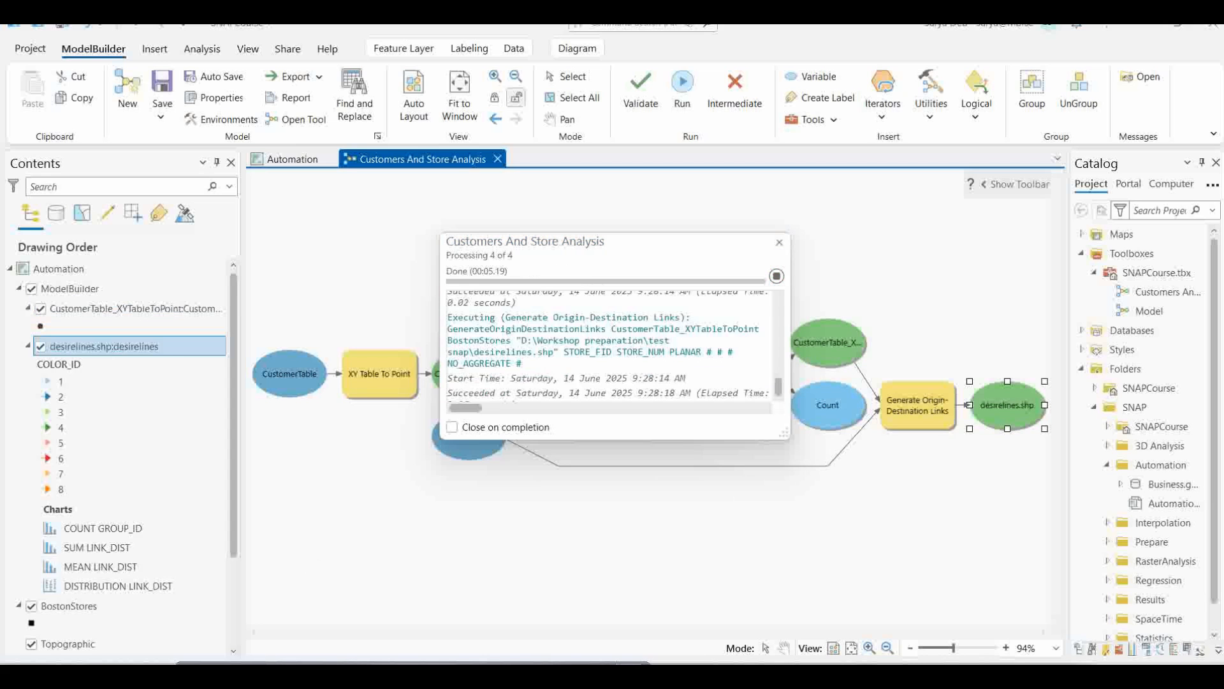
left_click(779, 242)
left_click(291, 159)
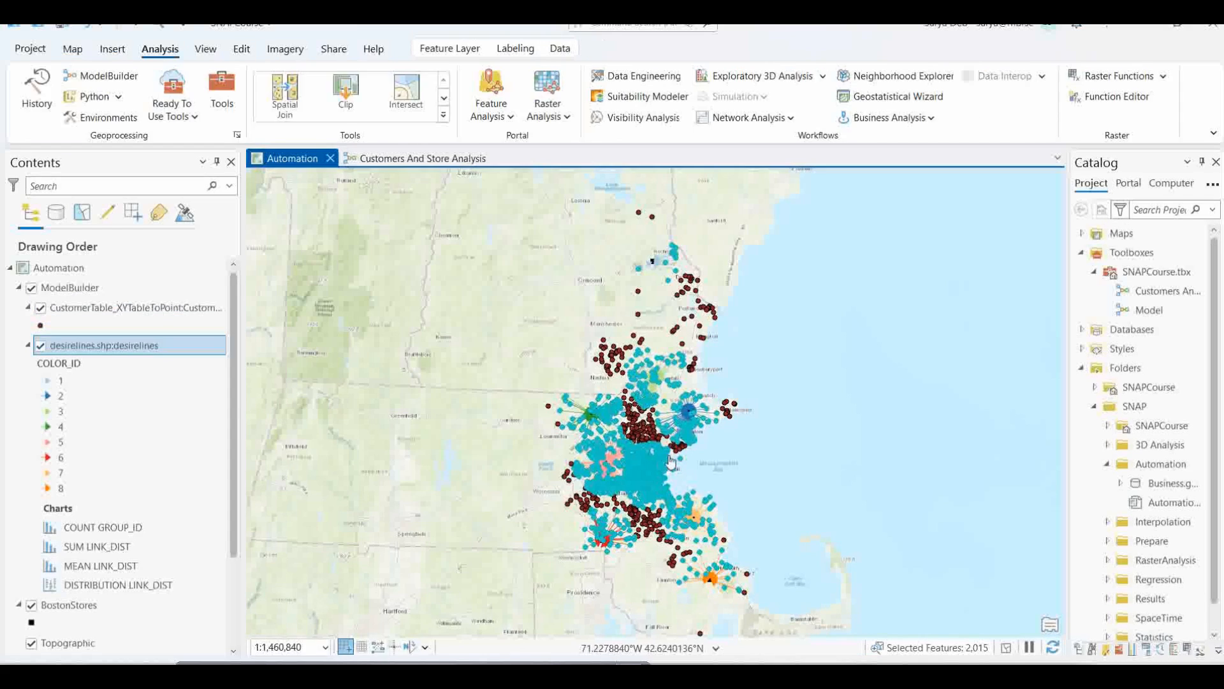
scroll(610, 488, "up", 3)
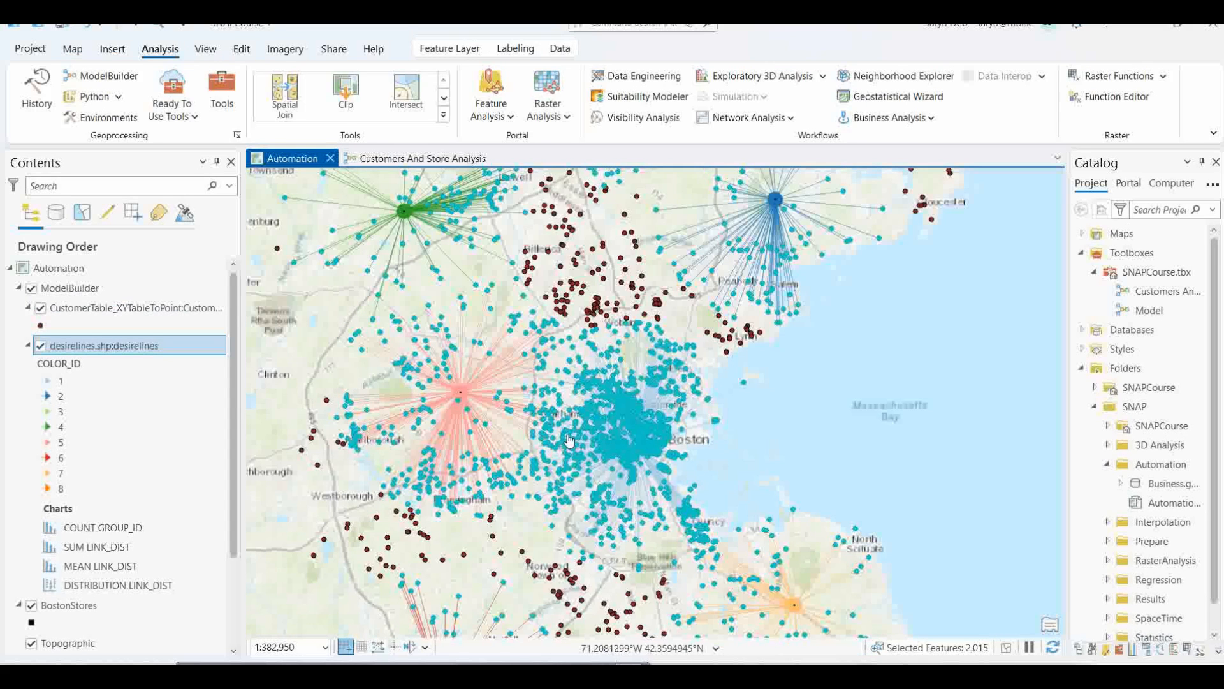